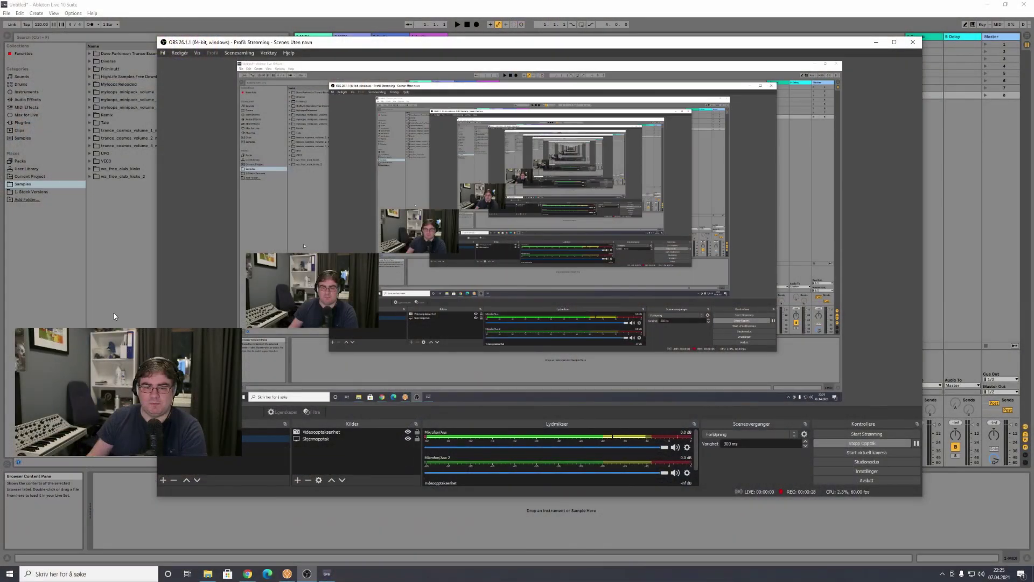
- Look over the two MIDI tracks and two audio tracks in the Session View, selecting each in turn
{"action": "left_click", "coordinate": [114, 316]}
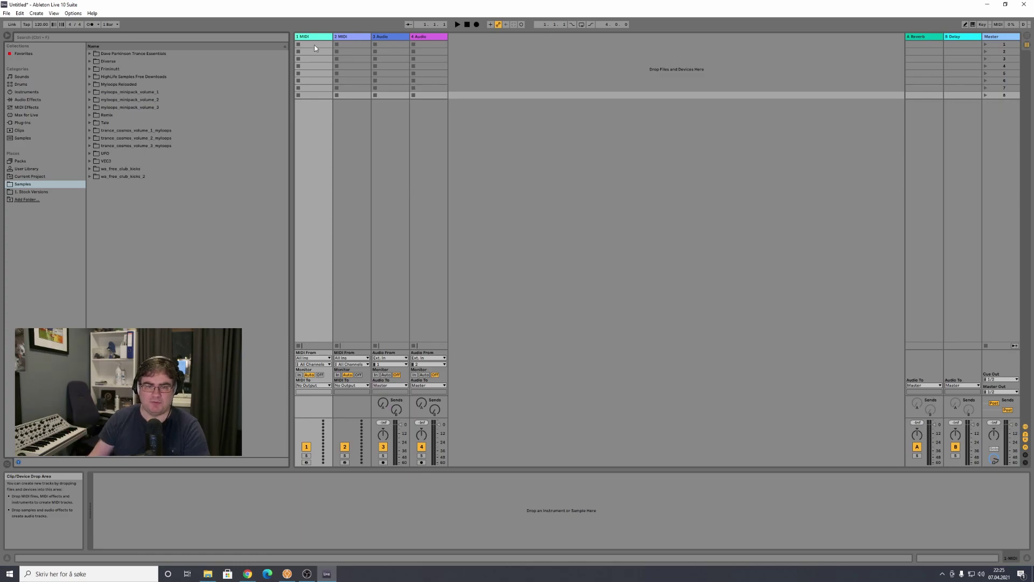
{"action": "left_click", "coordinate": [351, 43]}
{"action": "left_click", "coordinate": [389, 38]}
{"action": "left_click", "coordinate": [432, 39]}
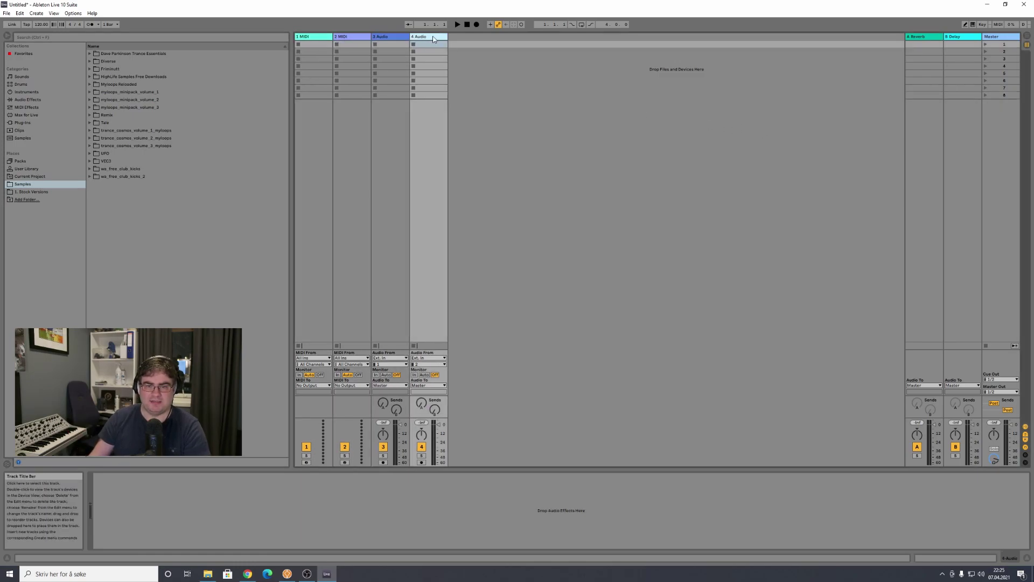
{"action": "left_click", "coordinate": [320, 34]}
{"action": "left_click", "coordinate": [348, 37]}
{"action": "left_click", "coordinate": [394, 35]}
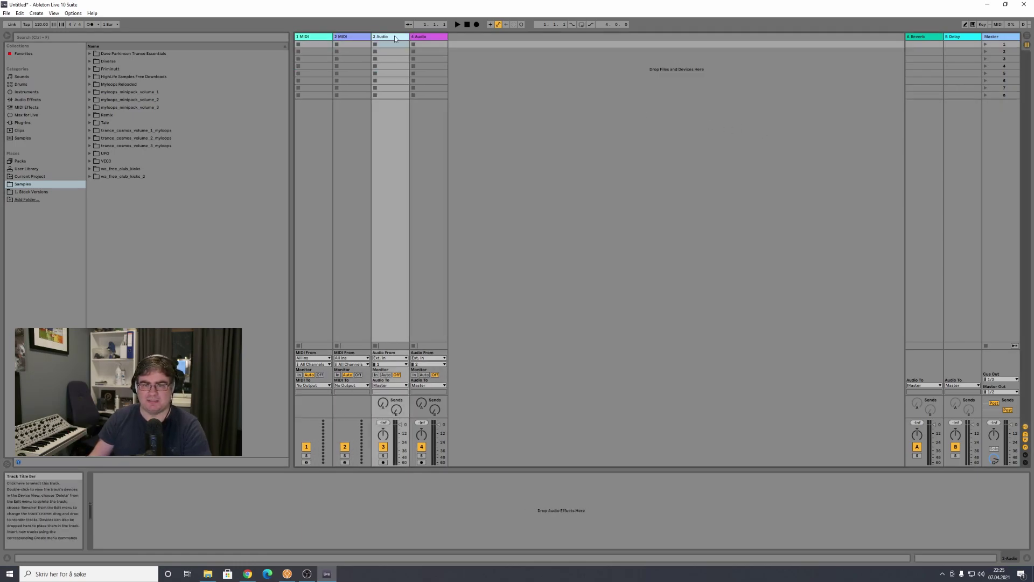
{"action": "left_click", "coordinate": [425, 37]}
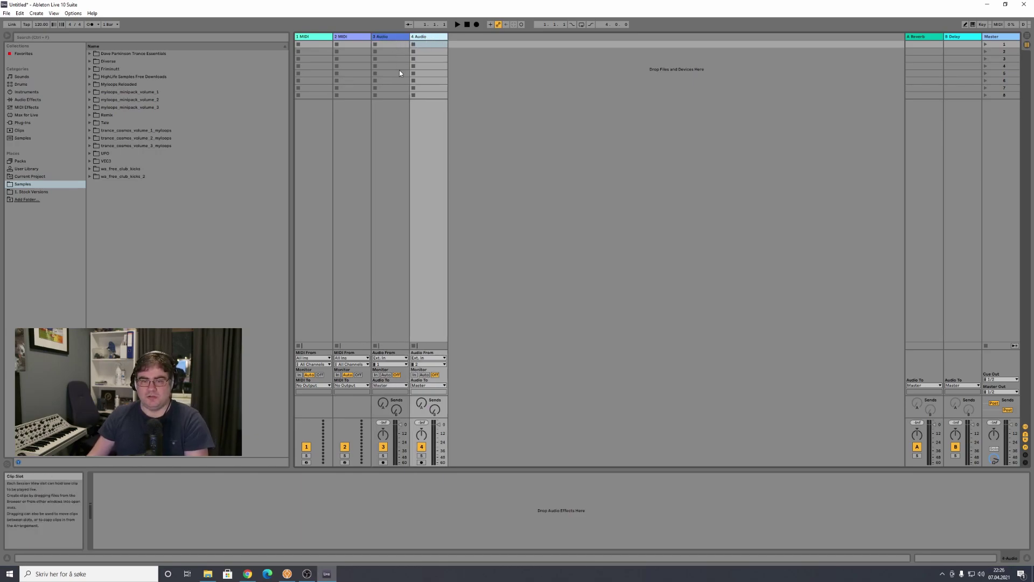
{"action": "left_click", "coordinate": [502, 167]}
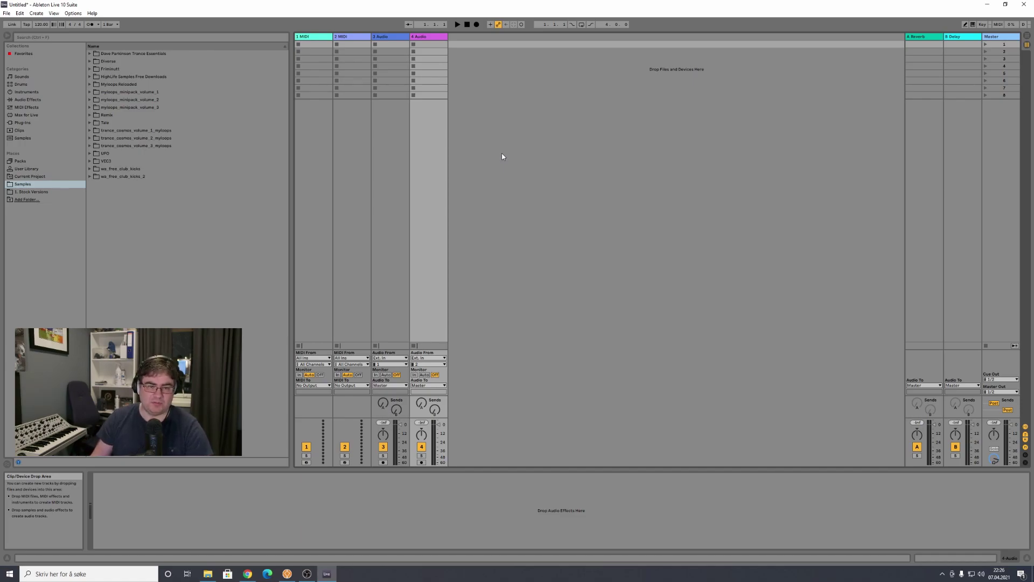
- Switch between the Session and Arrangement views, ending in the Arrangement View with the insert marker on the first MIDI track
{"action": "key", "text": "Tab"}
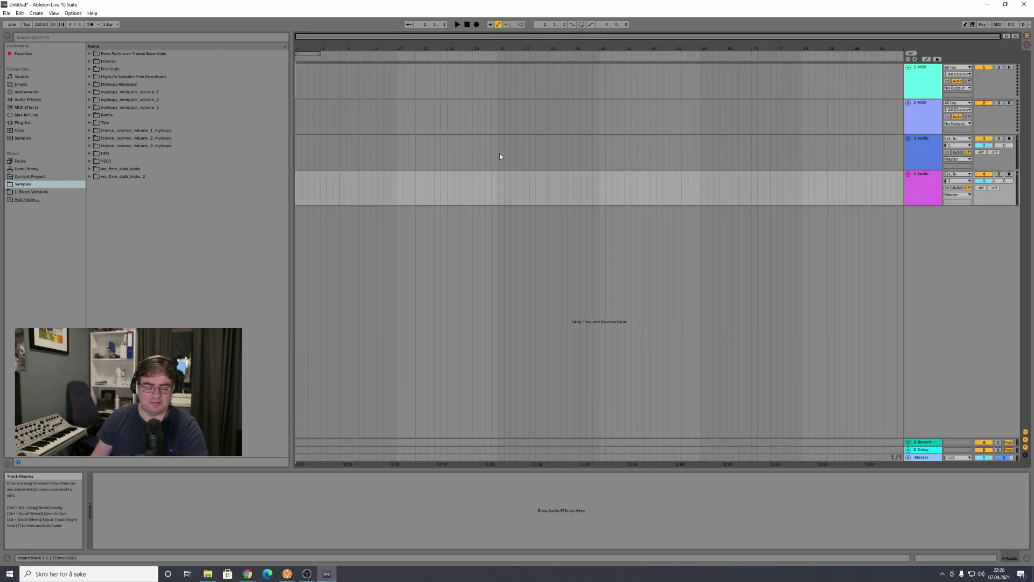
{"action": "key", "text": "Tab"}
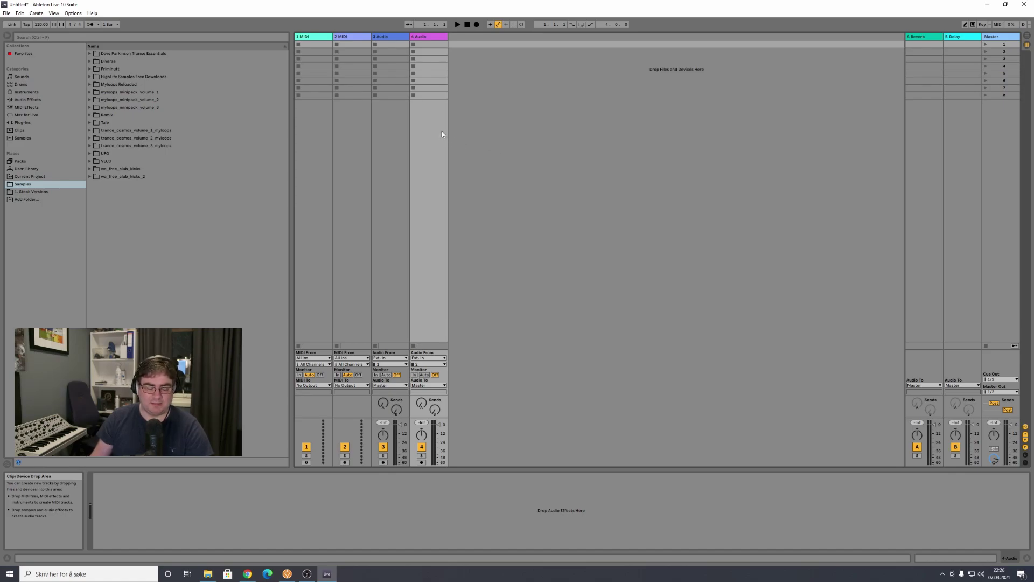
{"action": "key", "text": "Tab"}
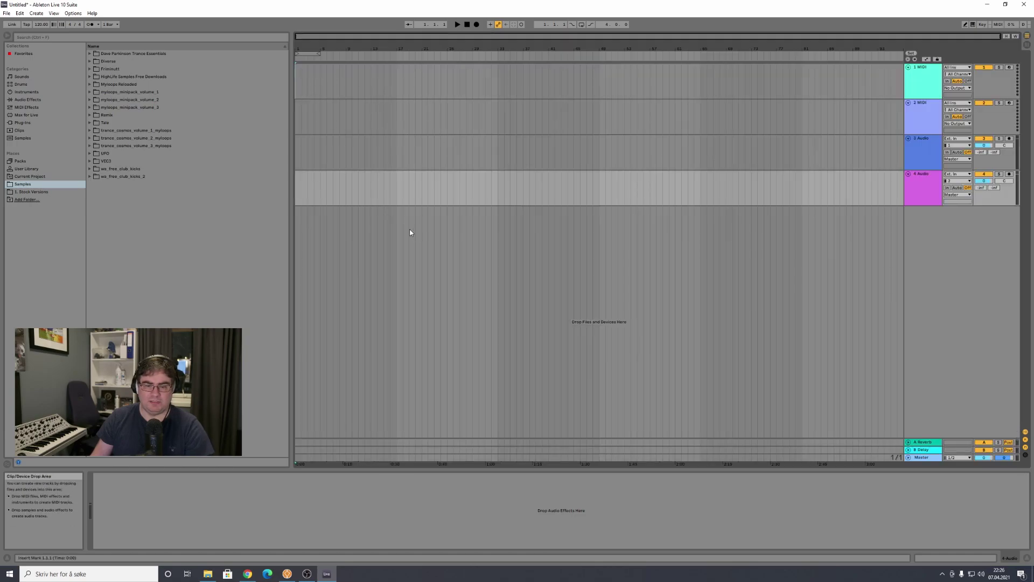
{"action": "left_click", "coordinate": [346, 84]}
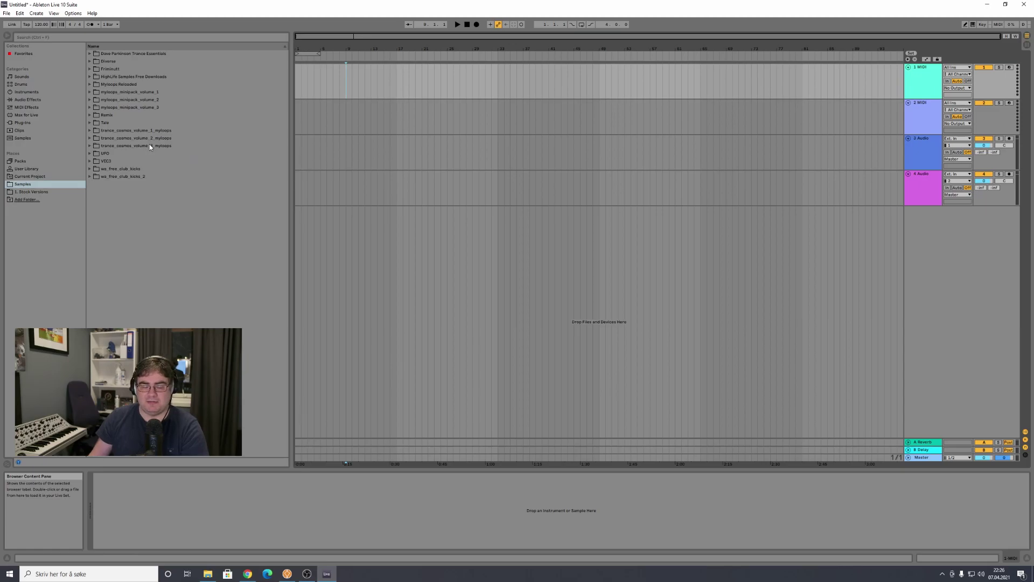
- Switch to File Explorer, view the folders on Lokal disk (C:), and return to Ableton Live
{"action": "left_click", "coordinate": [210, 575]}
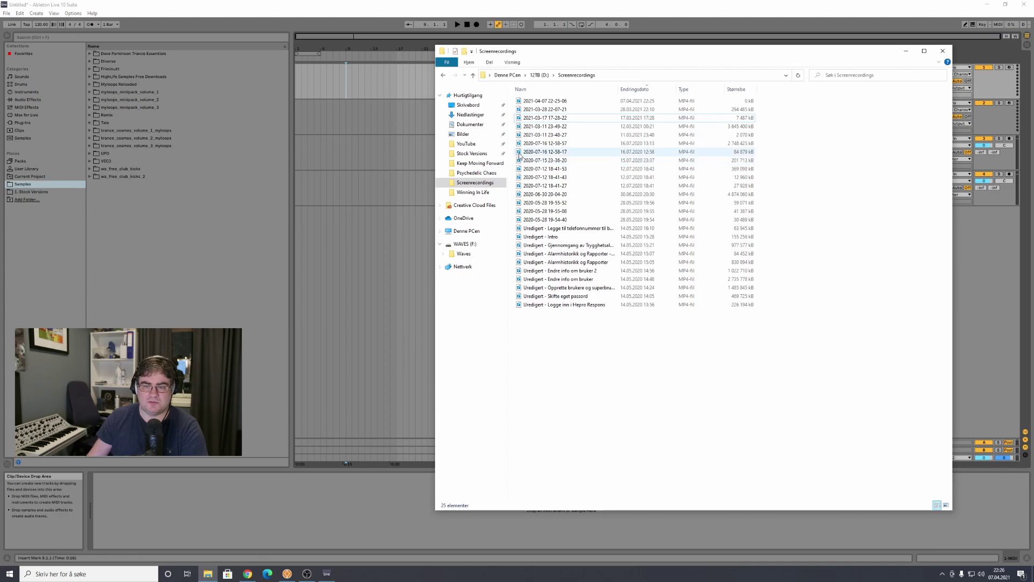
{"action": "left_click", "coordinate": [474, 232]}
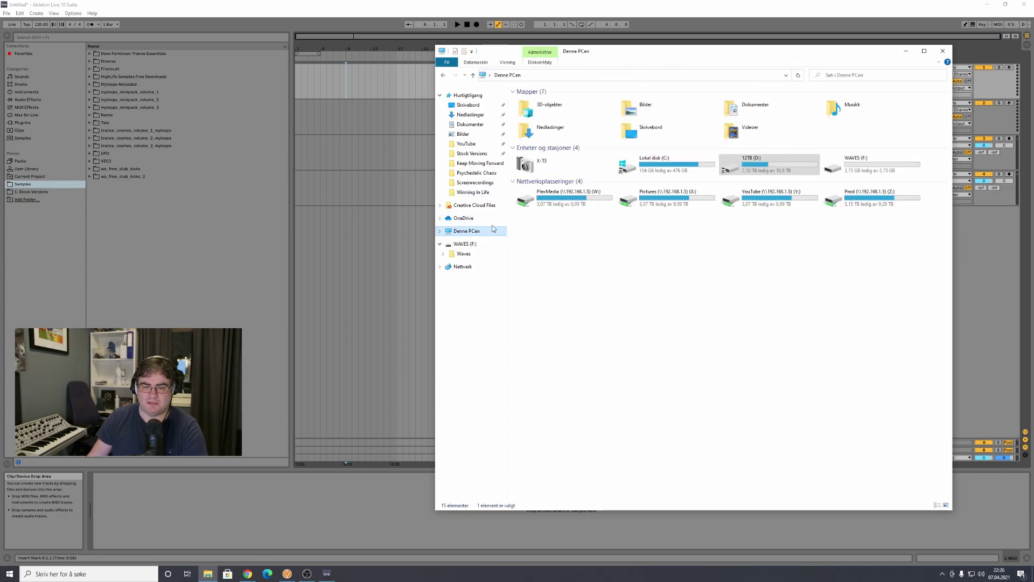
{"action": "double_click", "coordinate": [660, 168]}
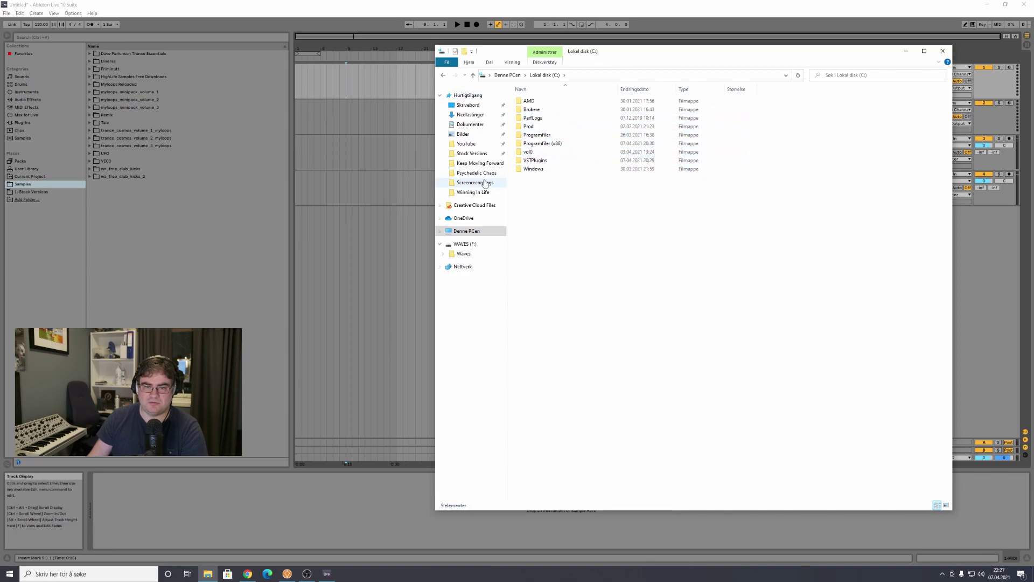
{"action": "left_click", "coordinate": [357, 4]}
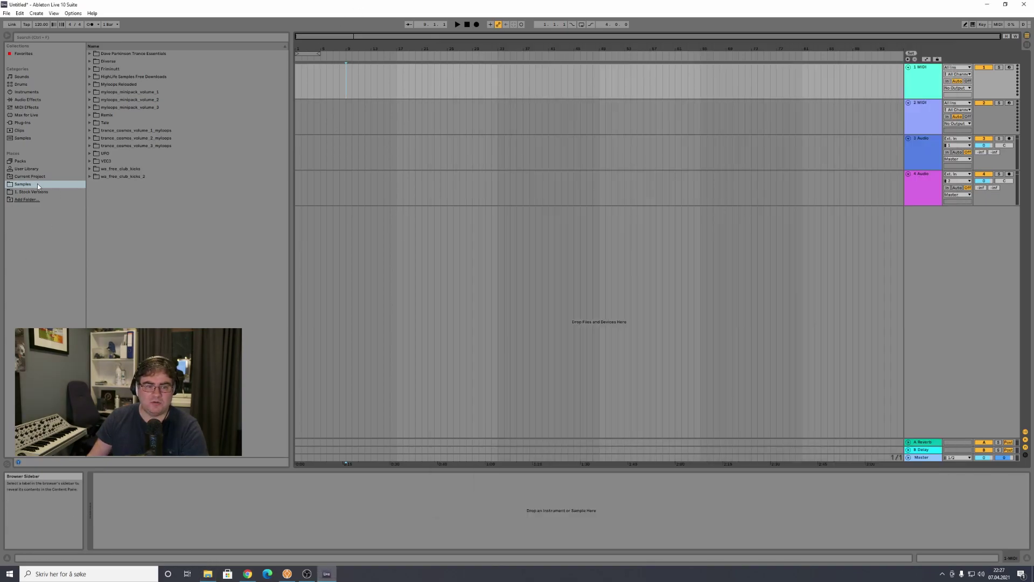
- Look at the dialog for adding a browser folder, cancel it, and view the contents of the 1. Stock Versions place
{"action": "left_click", "coordinate": [27, 199]}
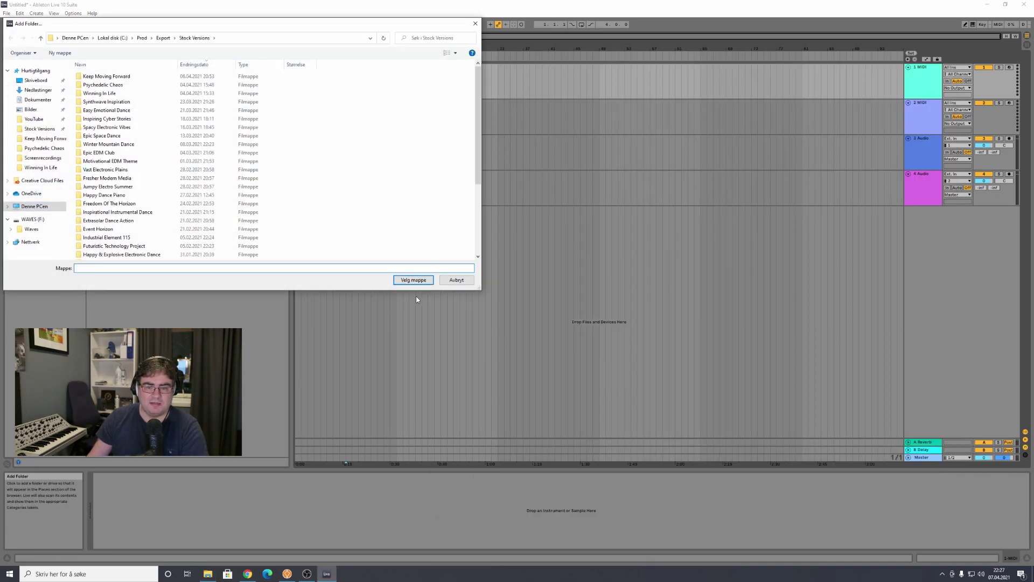
{"action": "left_click", "coordinate": [452, 279]}
{"action": "left_click", "coordinate": [28, 192]}
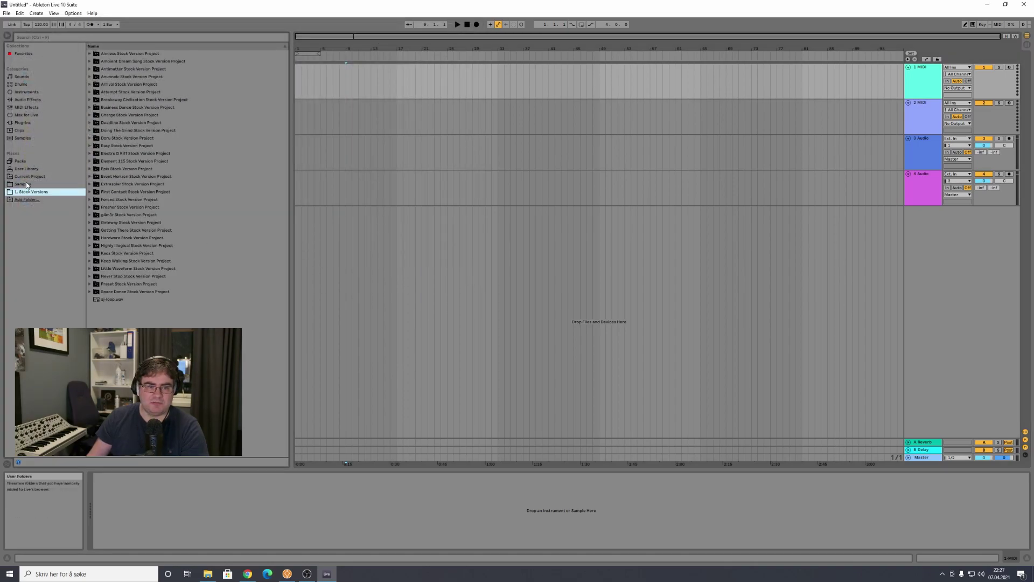
- In the Samples place, expand Dave Parkinson Trance Essentials, DPTE Drum Hits and its DPTE Kicks subfolder
{"action": "left_click", "coordinate": [26, 184]}
{"action": "left_click", "coordinate": [89, 53]}
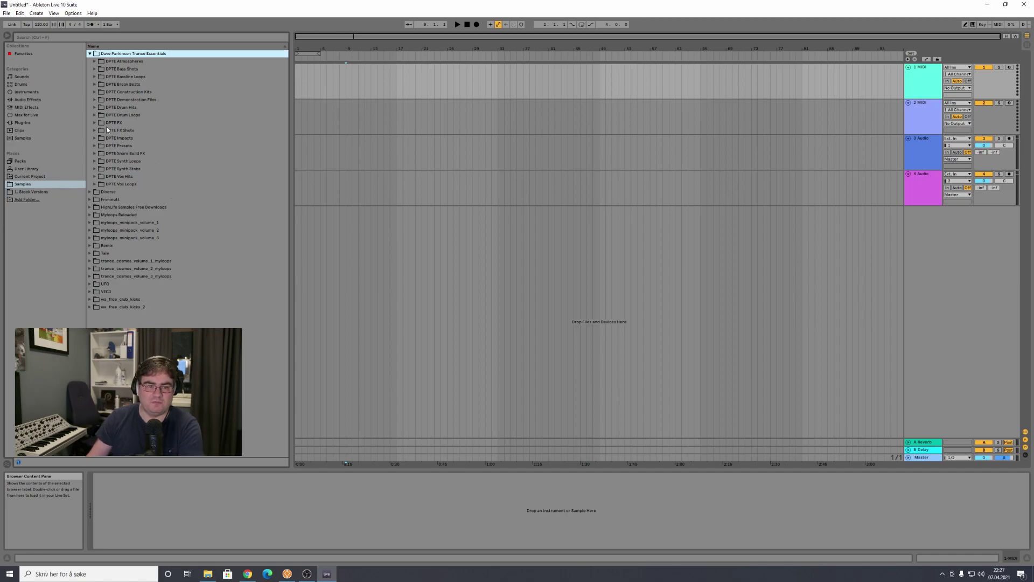
{"action": "left_click", "coordinate": [94, 107]}
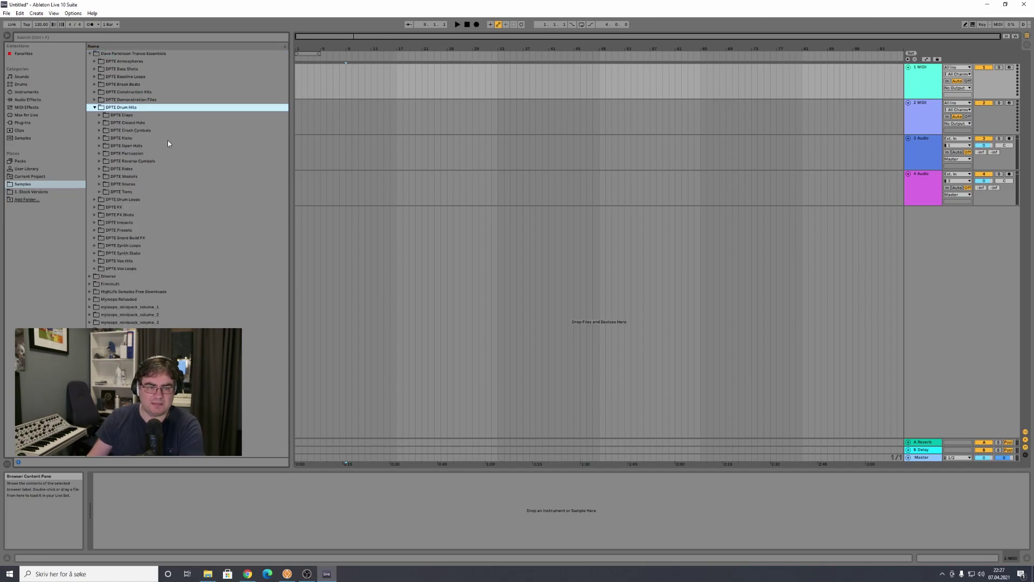
{"action": "left_click", "coordinate": [98, 138]}
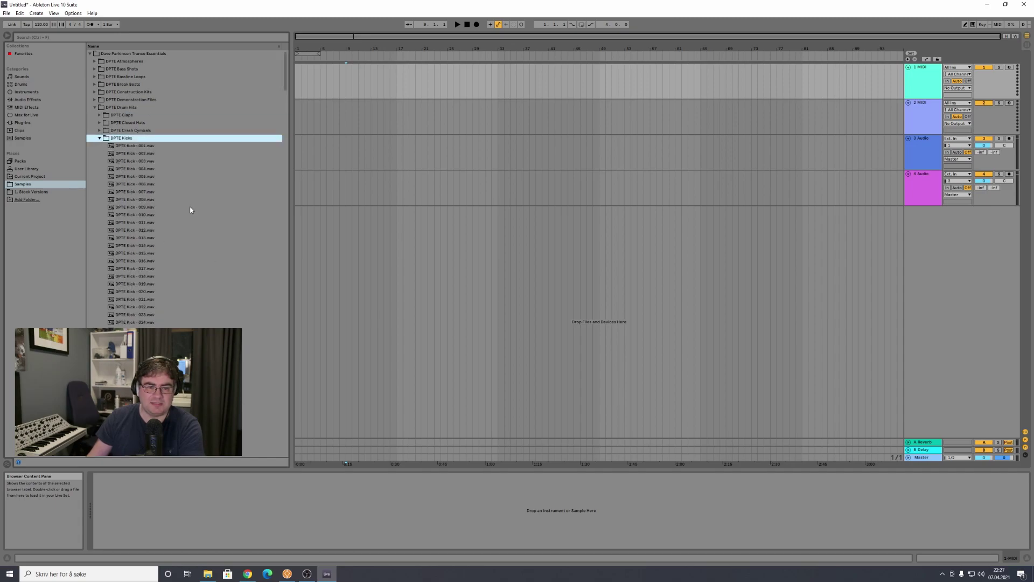
- Audition the kick samples DPTE Kick - 001.wav to 004.wav, ending on 001
{"action": "left_click", "coordinate": [134, 146]}
{"action": "left_click", "coordinate": [135, 154]}
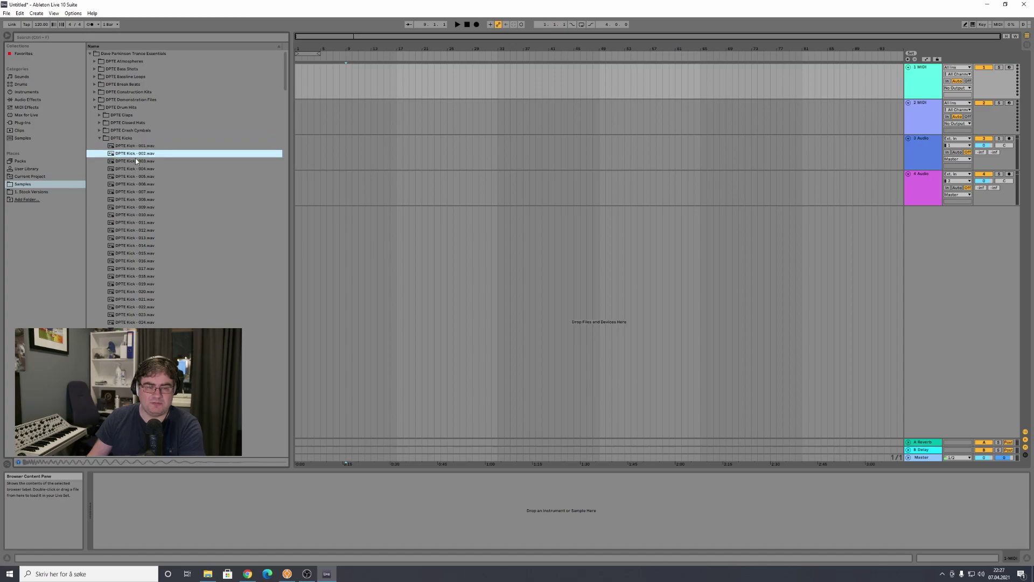
{"action": "left_click", "coordinate": [136, 169]}
{"action": "left_click", "coordinate": [138, 161]}
{"action": "left_click", "coordinate": [138, 145]}
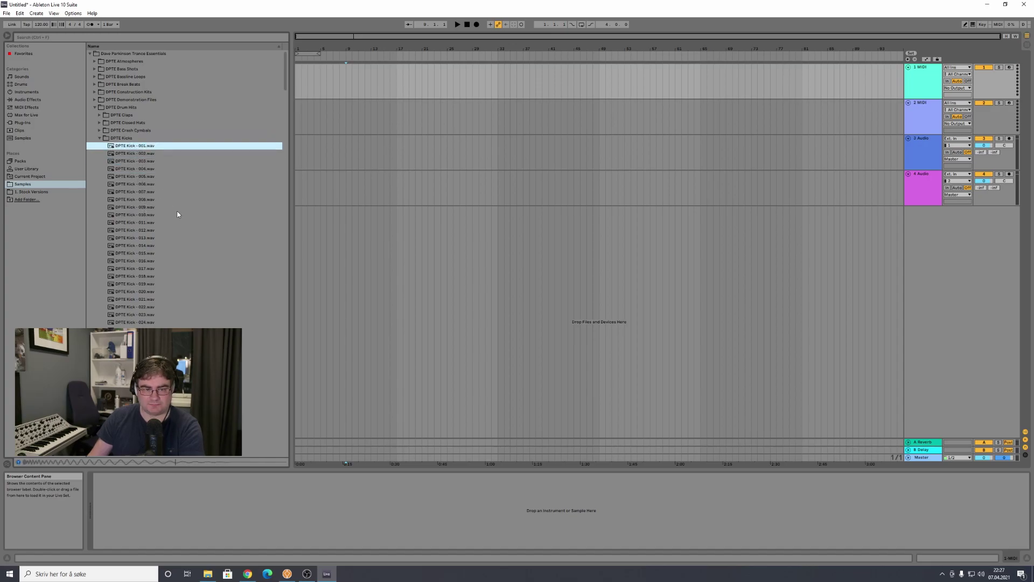
{"action": "left_click", "coordinate": [143, 153]}
{"action": "left_click", "coordinate": [143, 146]}
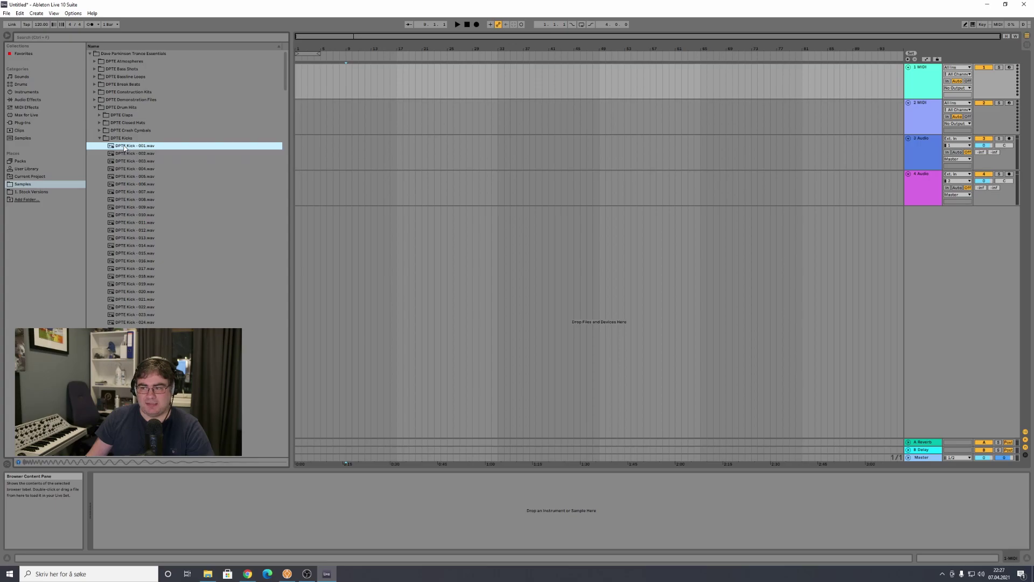
- Place DPTE Kick - 001.wav at the very start of the 3 Audio track in the arrangement
{"action": "left_click", "coordinate": [914, 144]}
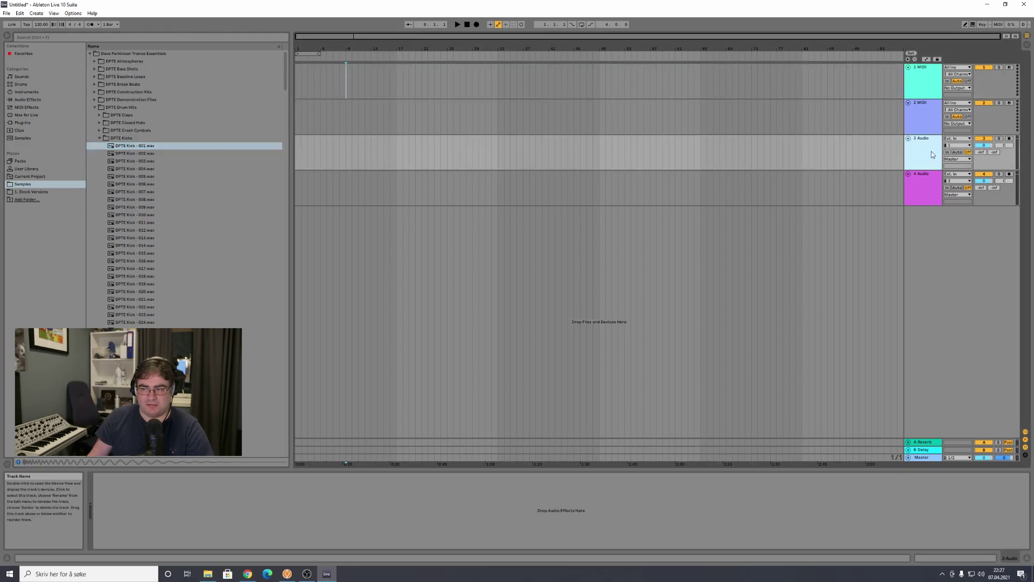
{"action": "left_click_drag", "start_coordinate": [132, 147], "coordinate": [297, 150]}
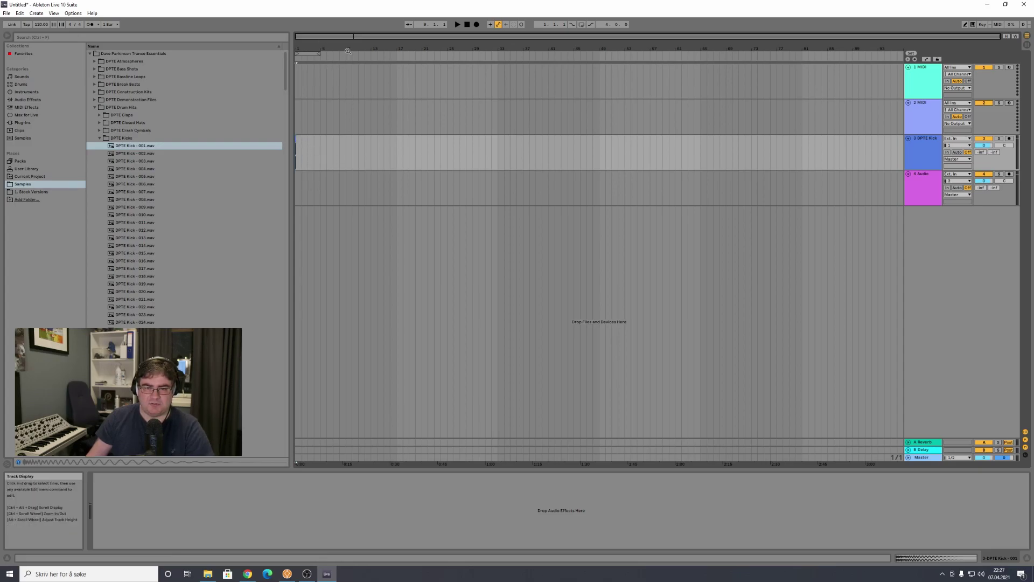
{"action": "left_click_drag", "start_coordinate": [349, 40], "coordinate": [334, 74]}
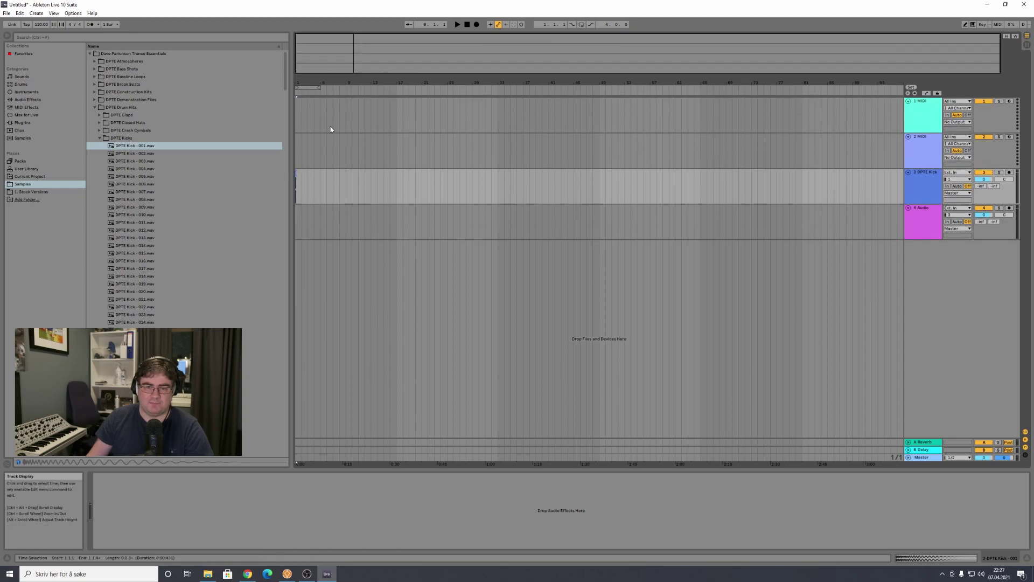
{"action": "left_click_drag", "start_coordinate": [335, 84], "coordinate": [335, 84]}
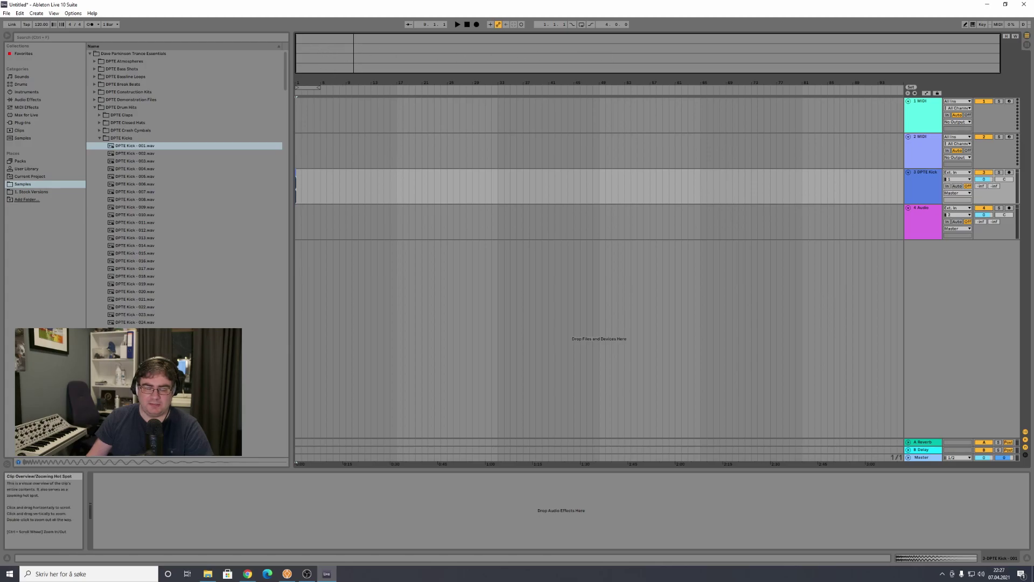
{"action": "left_click_drag", "start_coordinate": [338, 52], "coordinate": [294, 56]}
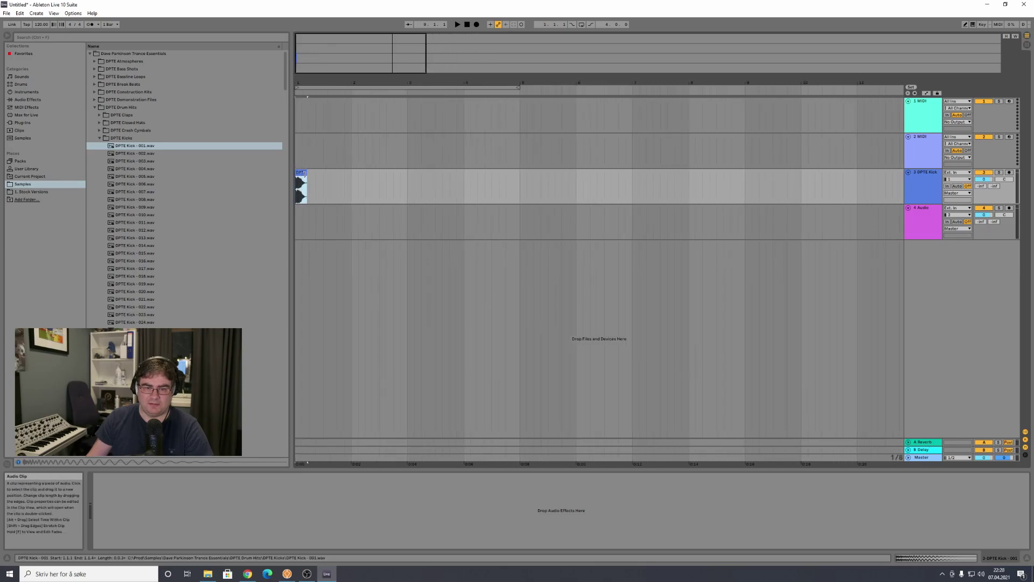
- Play back the arrangement to hear the kick clip, stopping and restarting playback from the beginning
{"action": "left_click", "coordinate": [331, 184]}
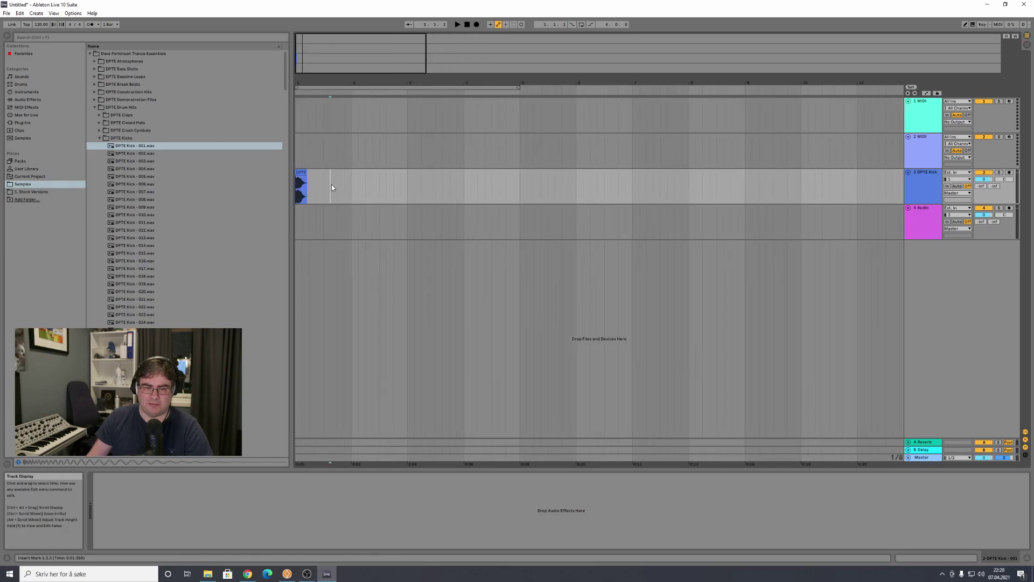
{"action": "left_click", "coordinate": [300, 174]}
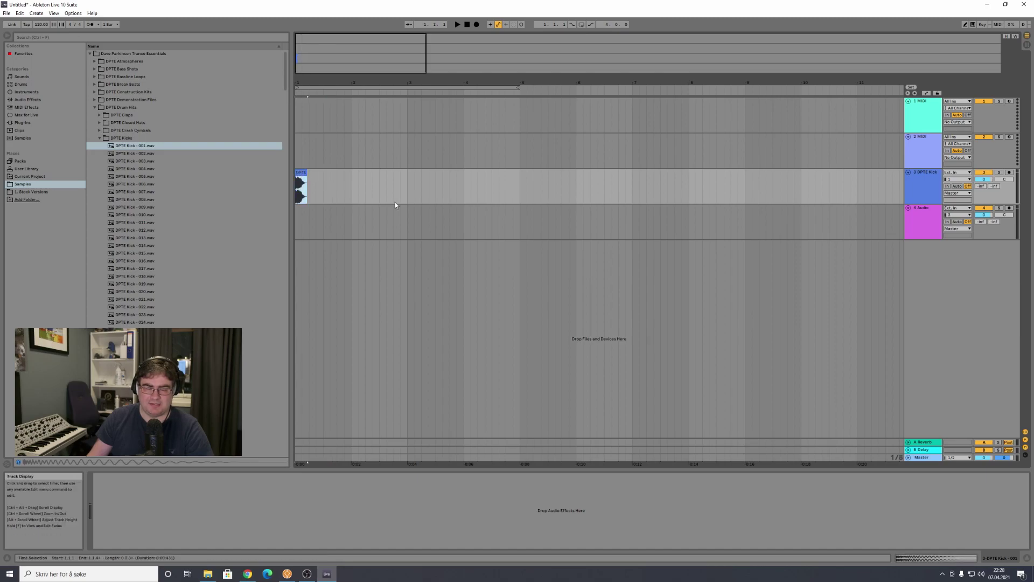
{"action": "left_click", "coordinate": [366, 189]}
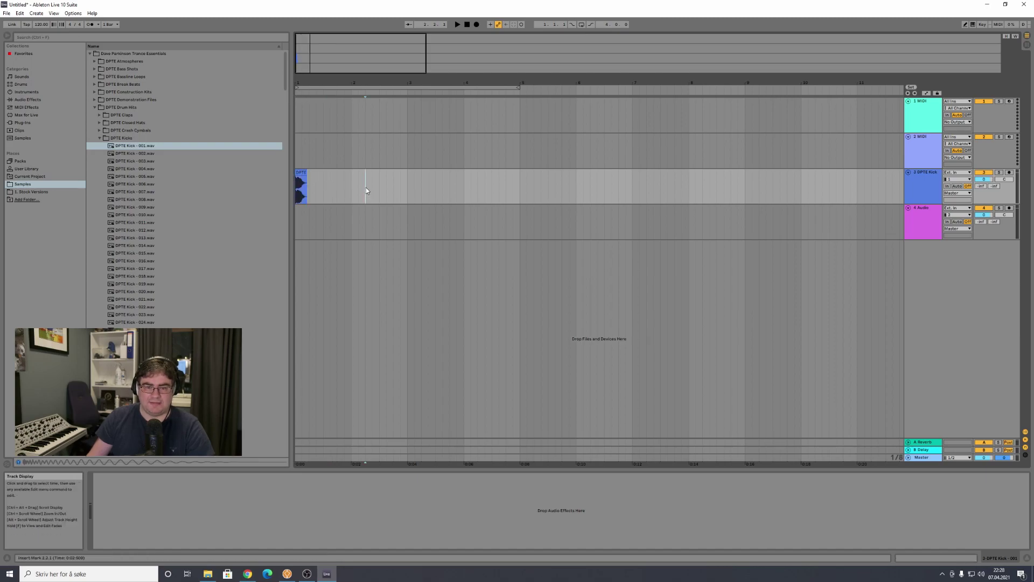
{"action": "left_click", "coordinate": [467, 25]}
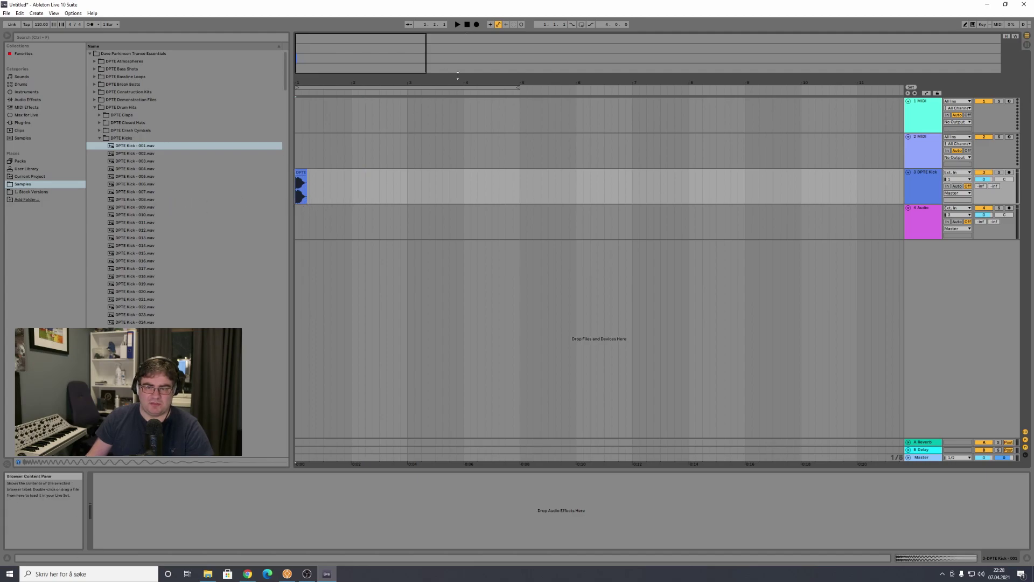
{"action": "left_click", "coordinate": [457, 25]}
{"action": "right_click", "coordinate": [458, 25]}
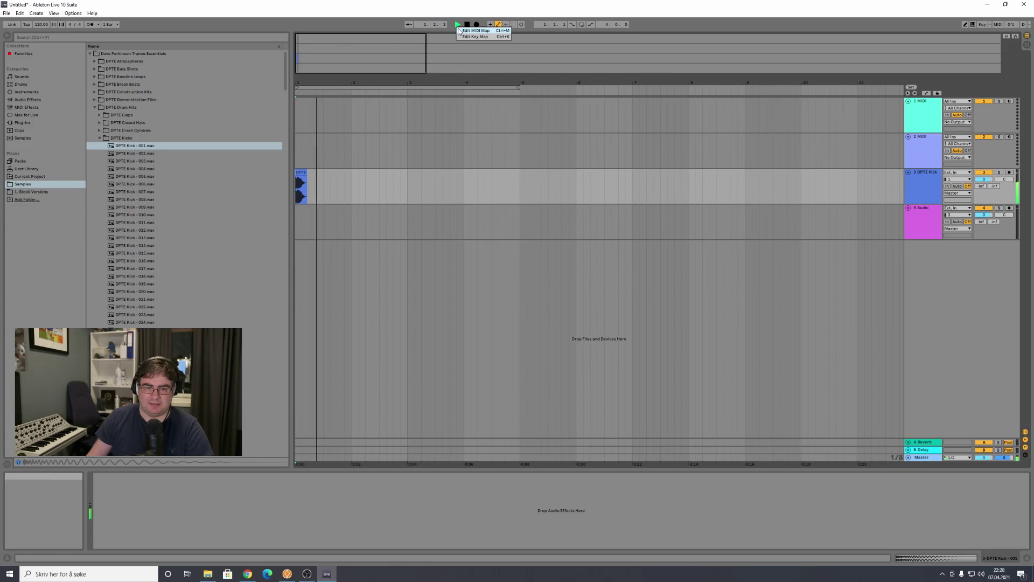
{"action": "left_click", "coordinate": [468, 25]}
{"action": "left_click", "coordinate": [467, 24]}
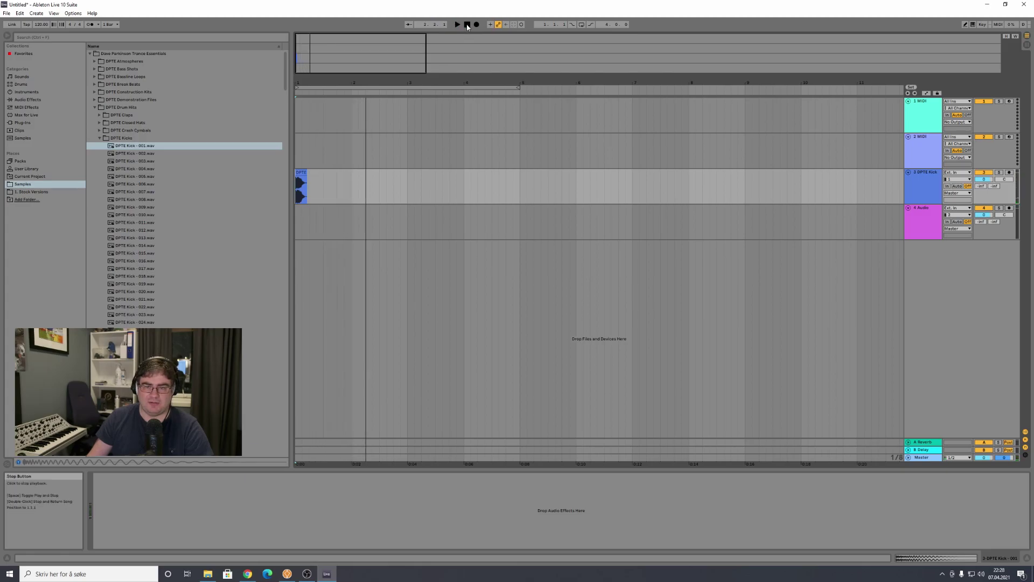
{"action": "left_click", "coordinate": [467, 25]}
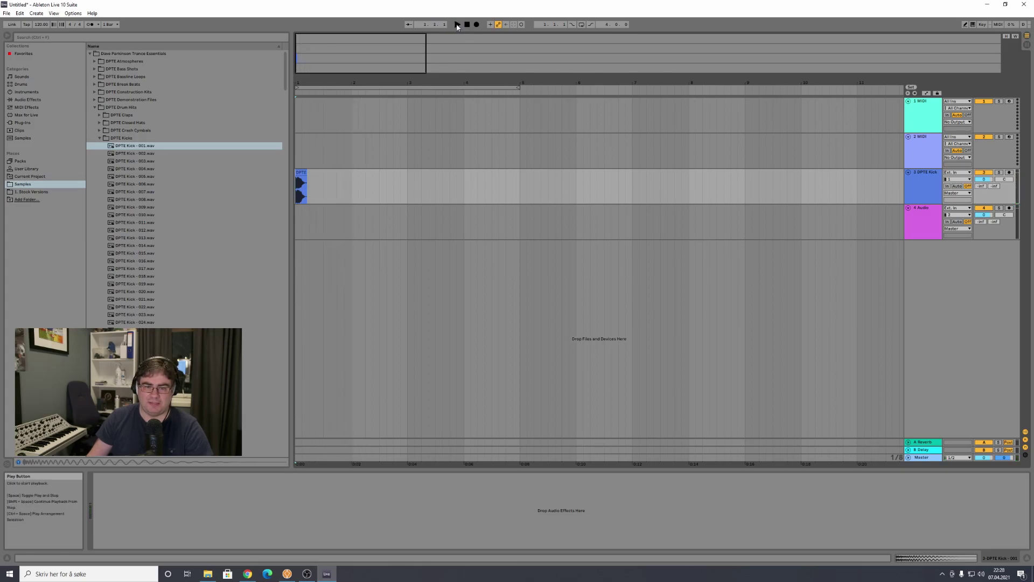
{"action": "left_click", "coordinate": [457, 25]}
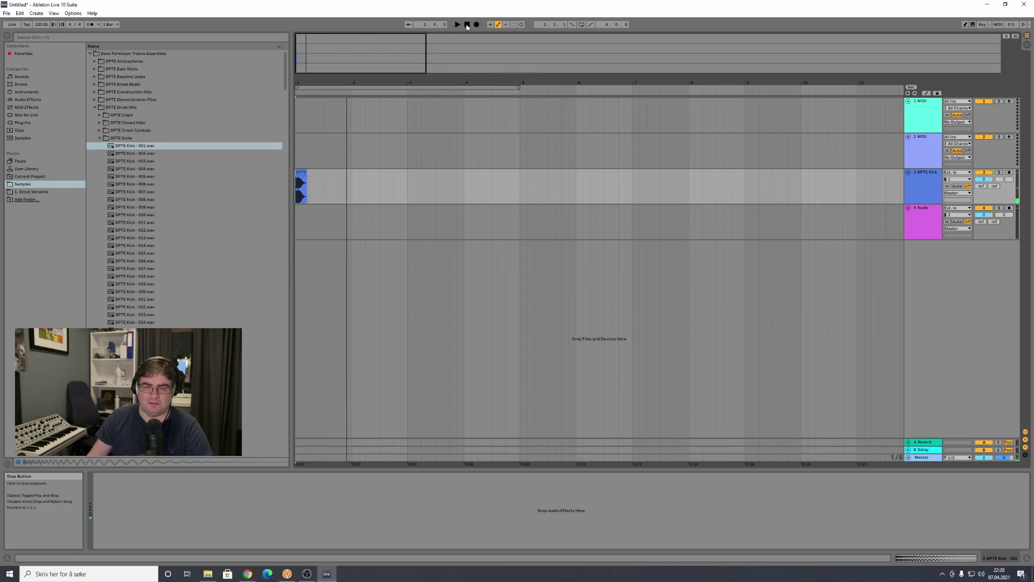
{"action": "left_click", "coordinate": [467, 25]}
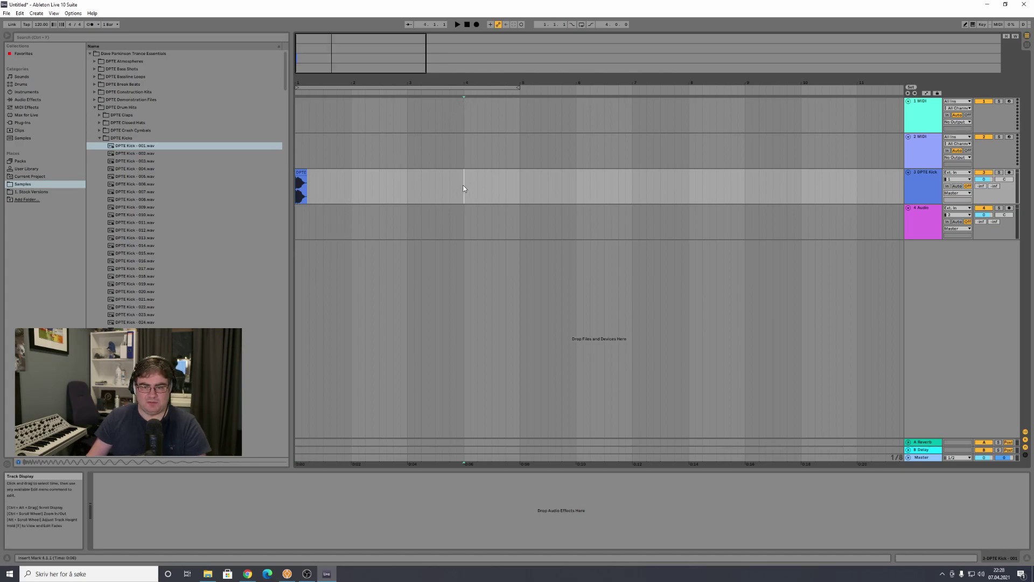
- Select the first beat of the kick track, from 1.1.1 to 1.2.1, and duplicate it to add a second kick
{"action": "left_click_drag", "start_coordinate": [464, 185], "coordinate": [395, 192]}
{"action": "left_click", "coordinate": [351, 185]}
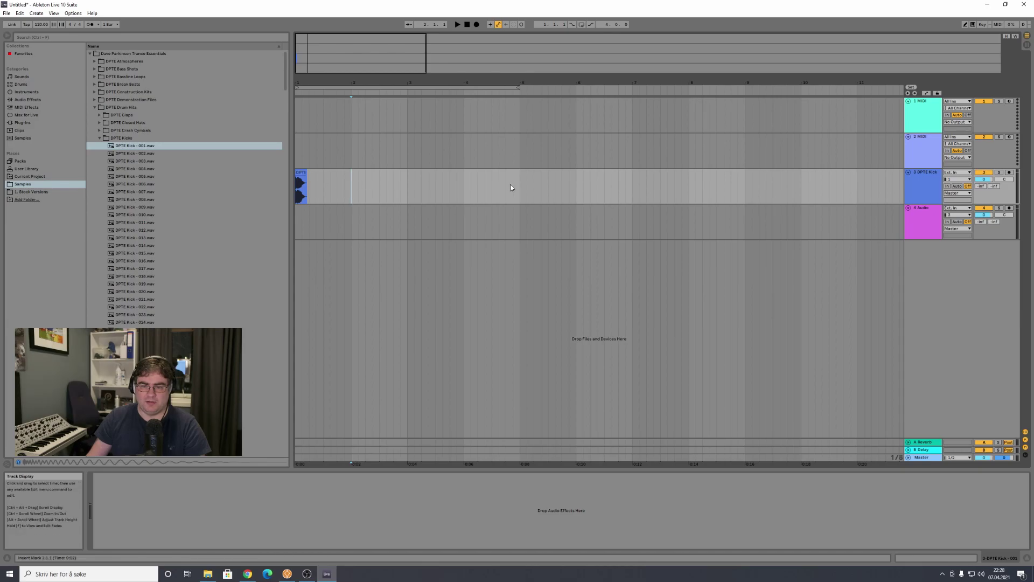
{"action": "left_click", "coordinate": [323, 186]}
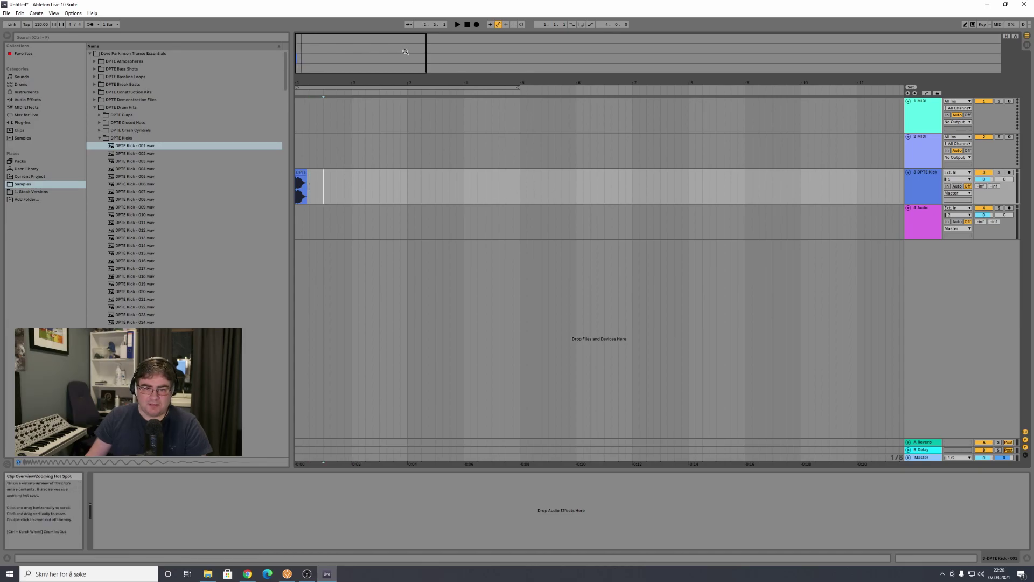
{"action": "left_click_drag", "start_coordinate": [683, 82], "coordinate": [684, 111]}
{"action": "left_click", "coordinate": [301, 57]}
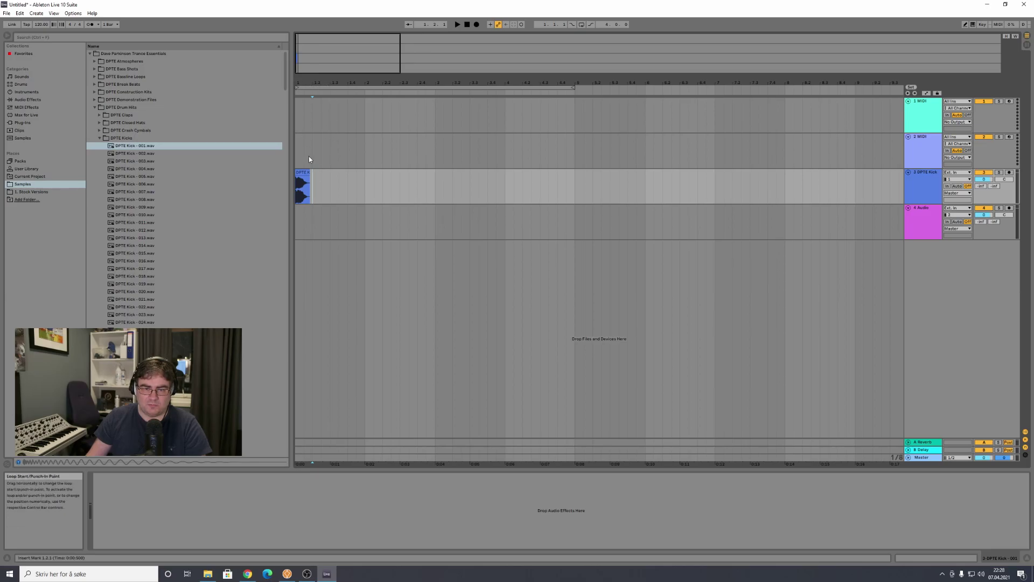
{"action": "left_click_drag", "start_coordinate": [311, 183], "coordinate": [300, 185]}
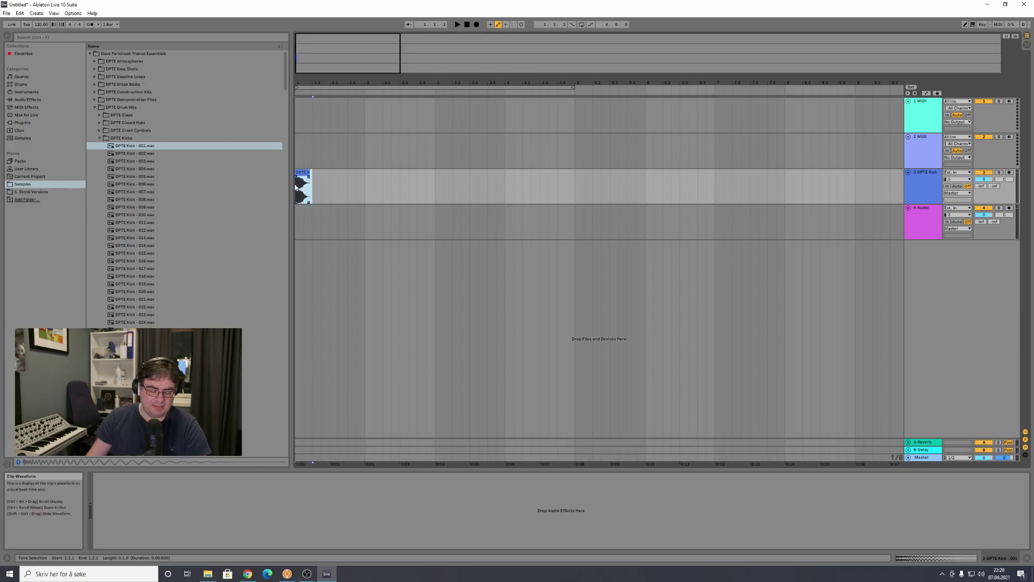
{"action": "key", "text": "ctrl+d"}
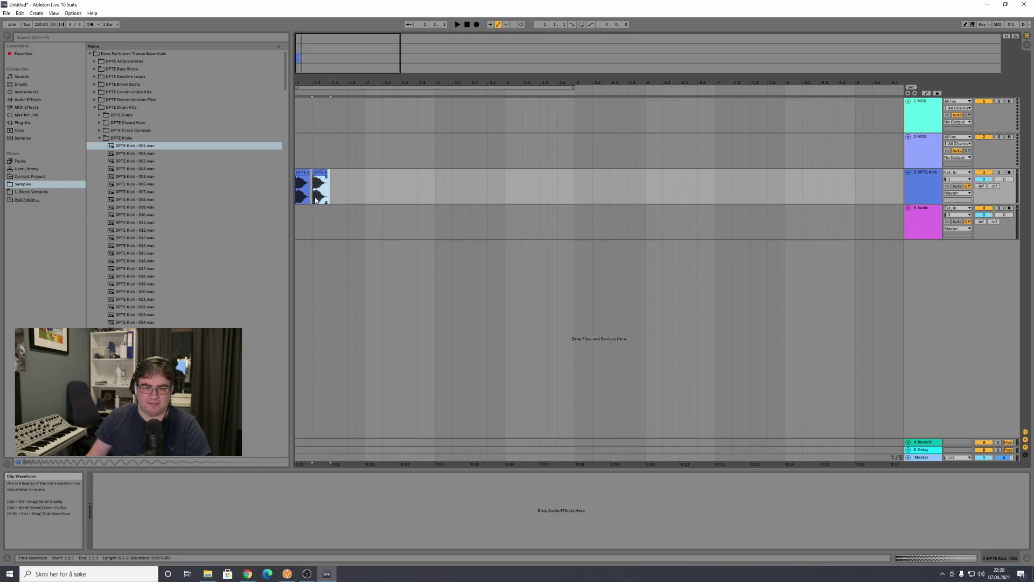
- Play back the two kick clips from the beginning of the arrangement and stop playback
{"action": "left_click", "coordinate": [353, 195]}
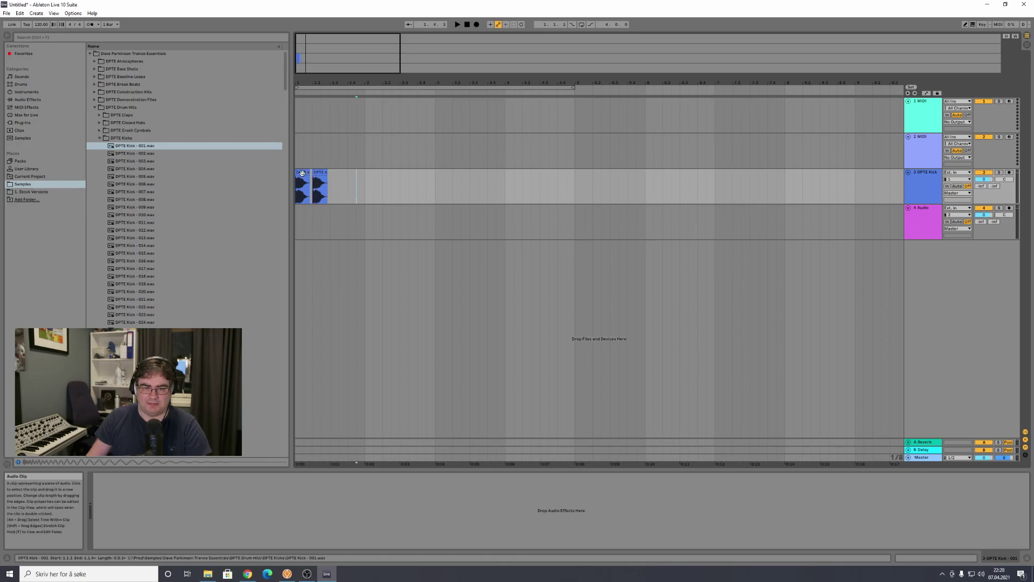
{"action": "left_click", "coordinate": [468, 25]}
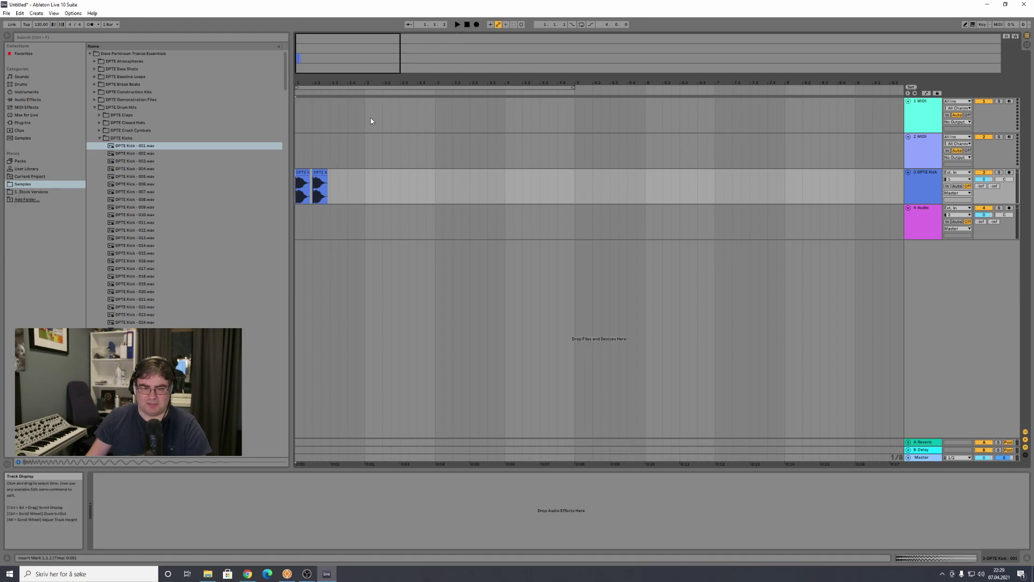
{"action": "key", "text": "space"}
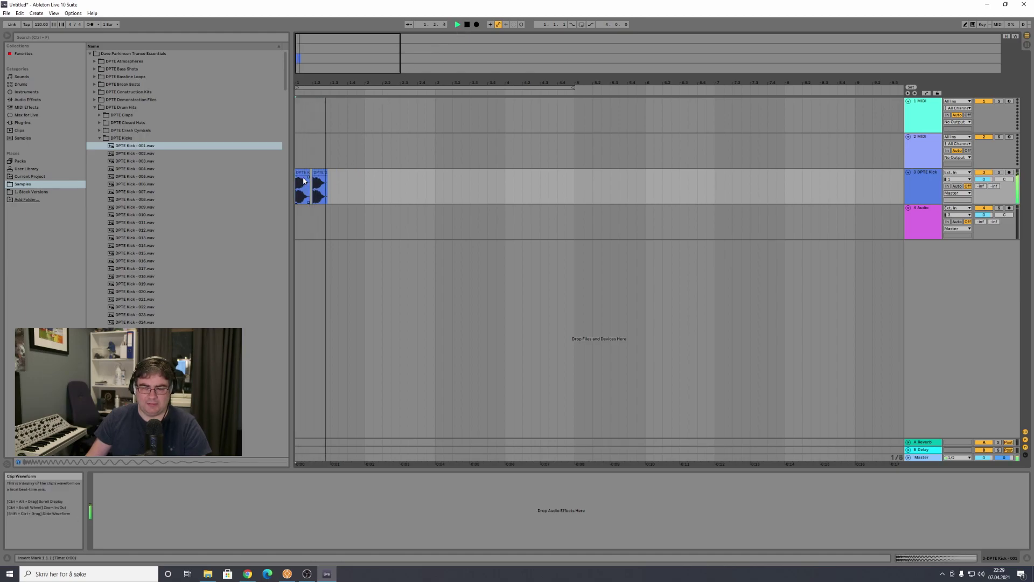
{"action": "left_click", "coordinate": [369, 186]}
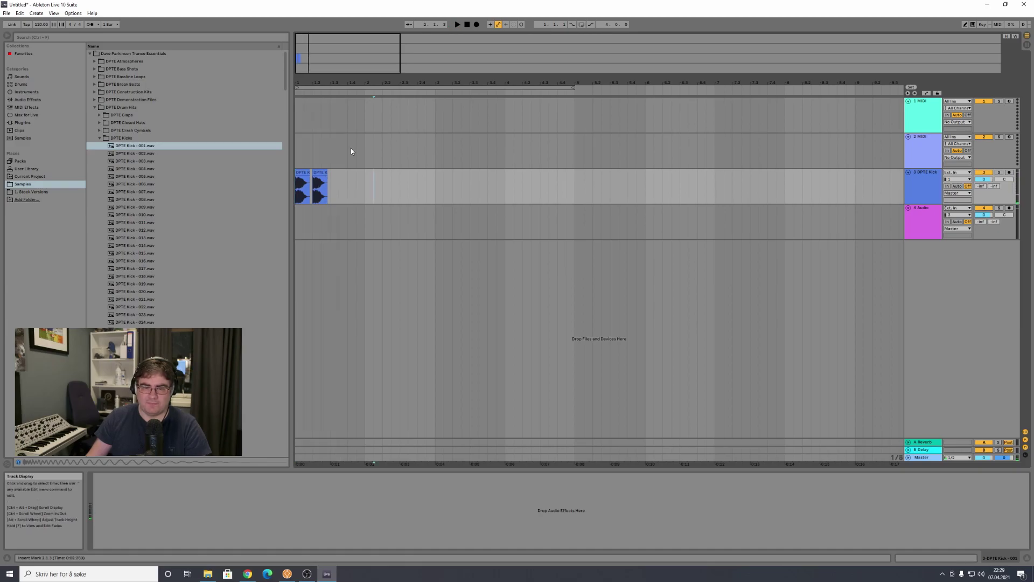
- Select both kicks from 1.1.1 to 1.3.1 and duplicate them to fill the first bar with four kicks
{"action": "left_click_drag", "start_coordinate": [360, 54], "coordinate": [345, 64]}
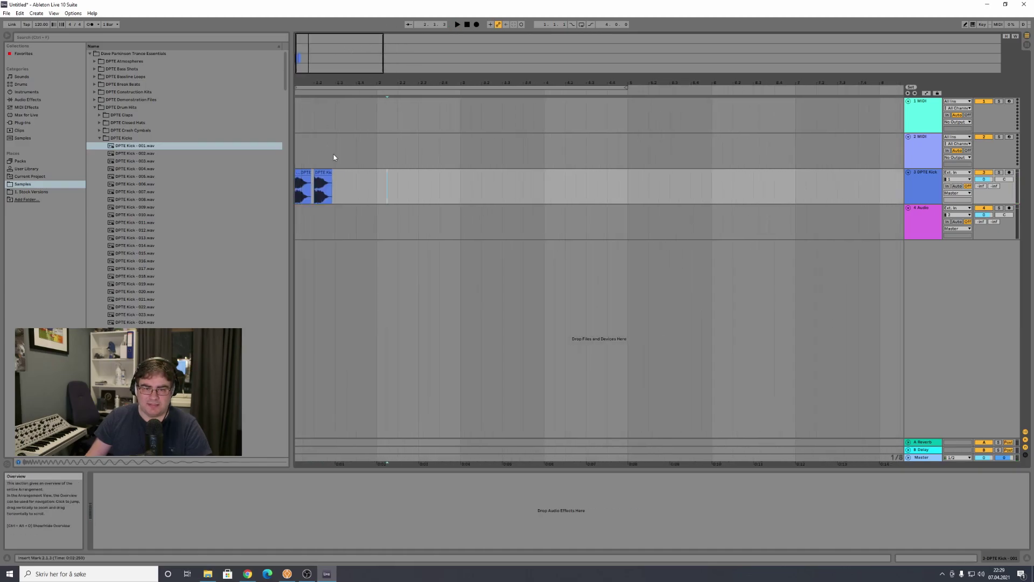
{"action": "left_click", "coordinate": [335, 186]}
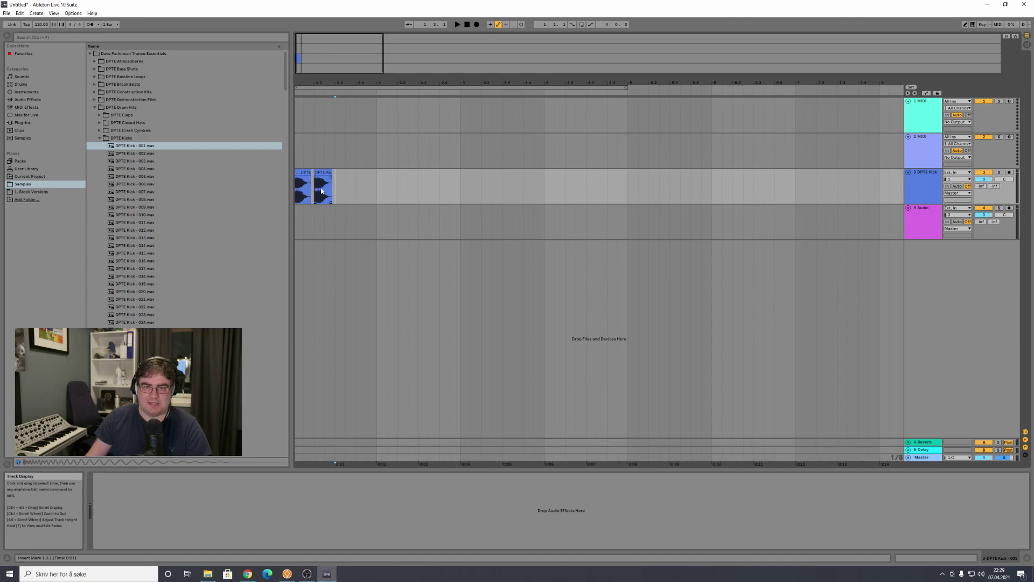
{"action": "left_click", "coordinate": [346, 190]}
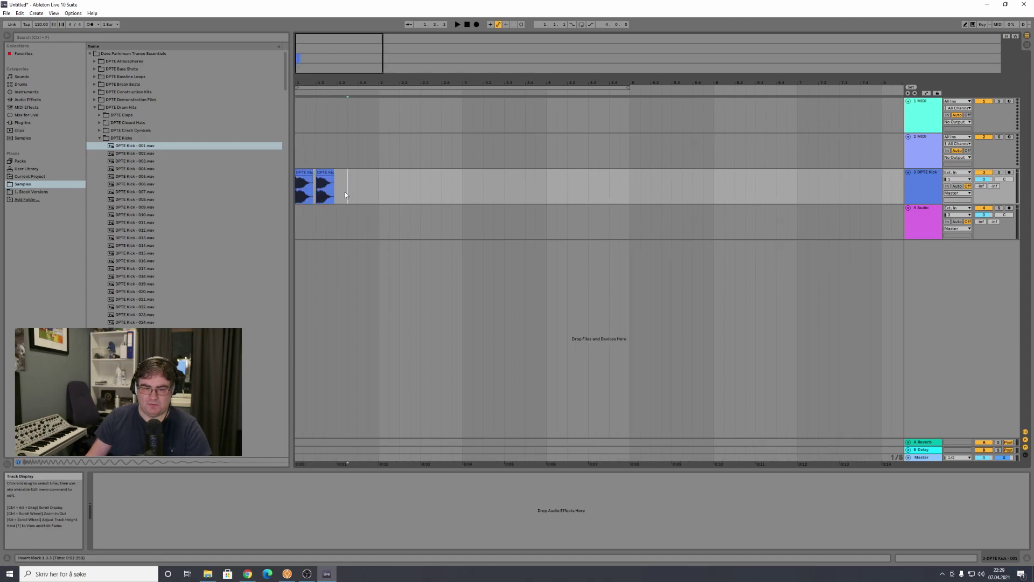
{"action": "left_click", "coordinate": [338, 190]}
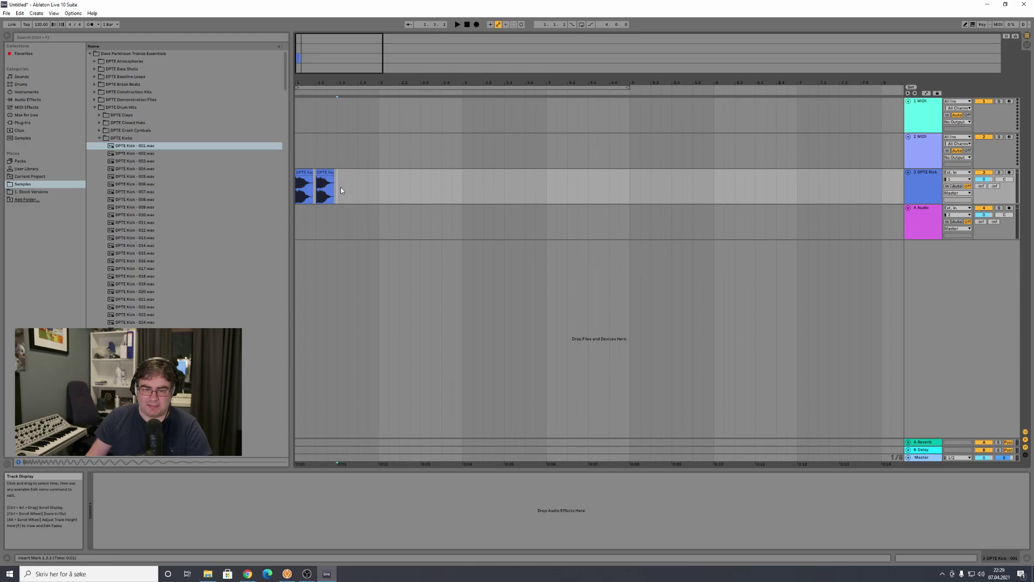
{"action": "left_click_drag", "start_coordinate": [337, 187], "coordinate": [295, 195]}
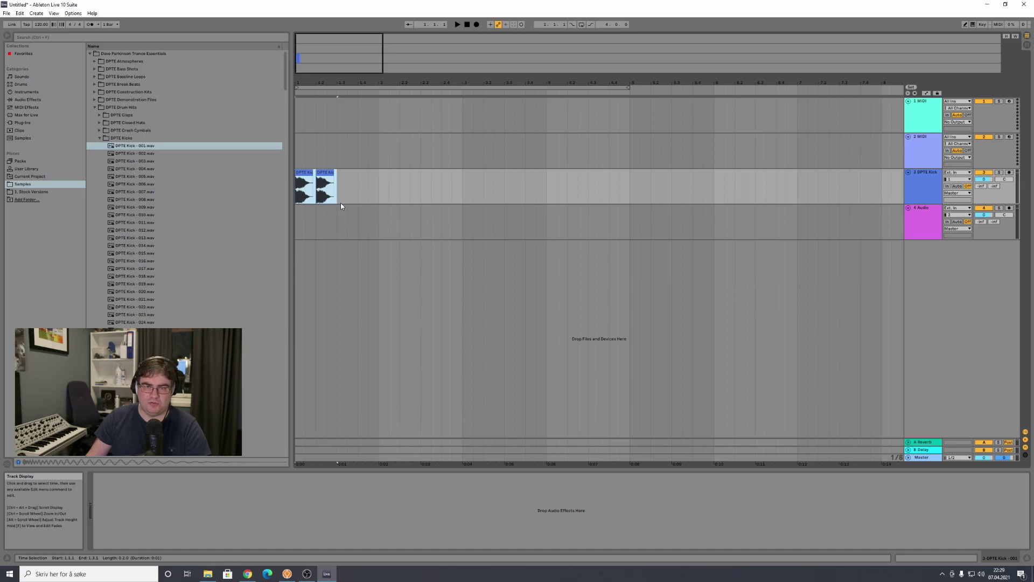
{"action": "key", "text": "ctrl+d"}
- Duplicate the full bar of kicks and the resulting two bars, extending the kick pattern to four bars
{"action": "left_click_drag", "start_coordinate": [380, 184], "coordinate": [299, 191]}
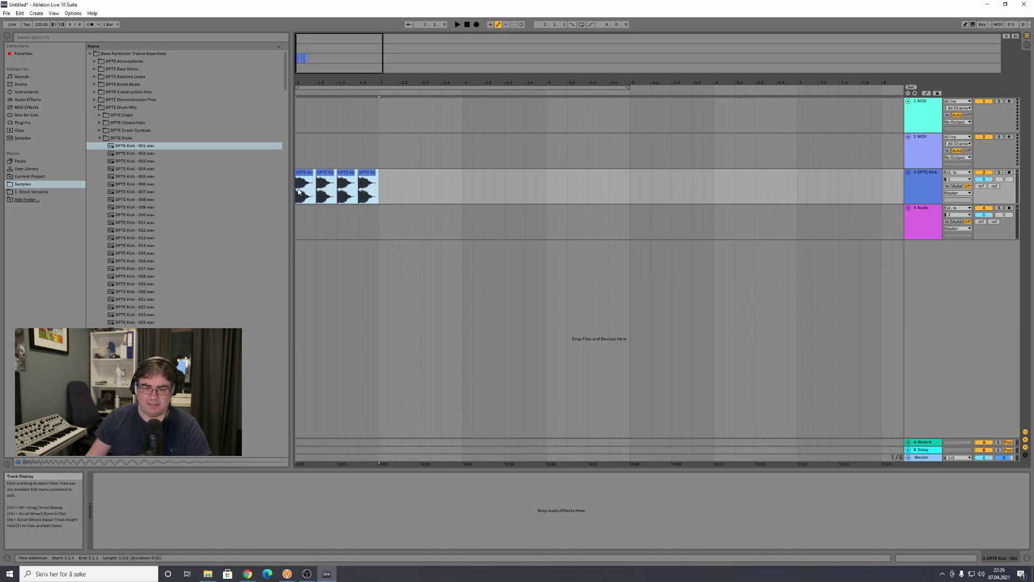
{"action": "key", "text": "ctrl+d"}
{"action": "left_click", "coordinate": [474, 184]}
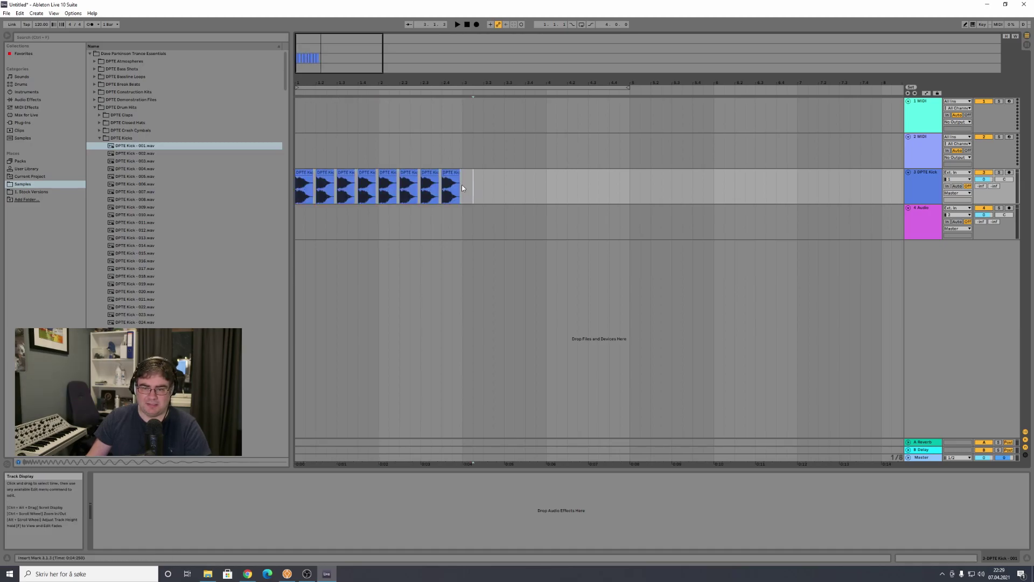
{"action": "left_click_drag", "start_coordinate": [462, 186], "coordinate": [299, 188]}
{"action": "key", "text": "ctrl+d"}
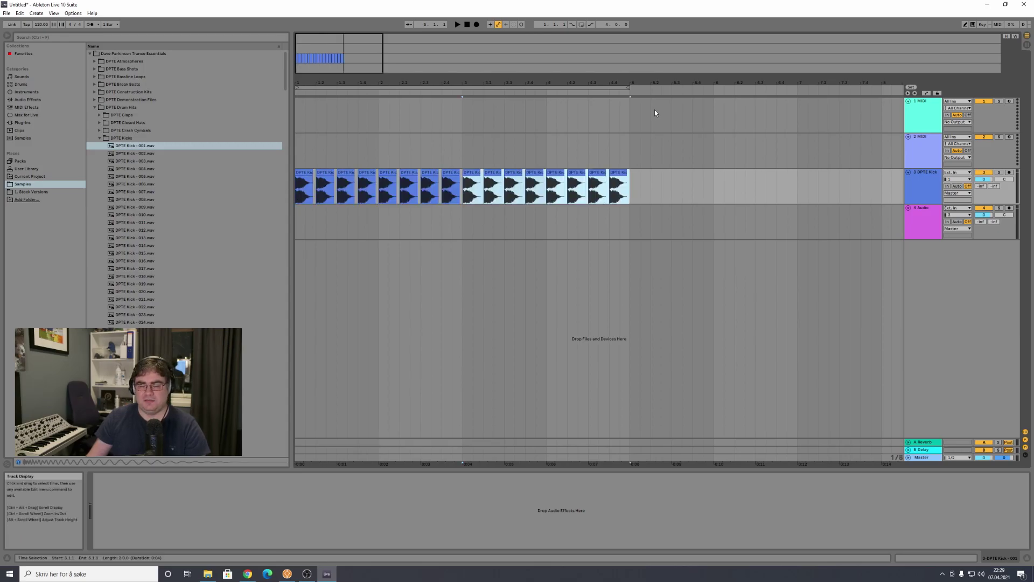
- Select the four-bar loop region from 1.1.1 to 5.1.1 and turn on arrangement looping
{"action": "left_click", "coordinate": [616, 87]}
{"action": "left_click", "coordinate": [671, 210]}
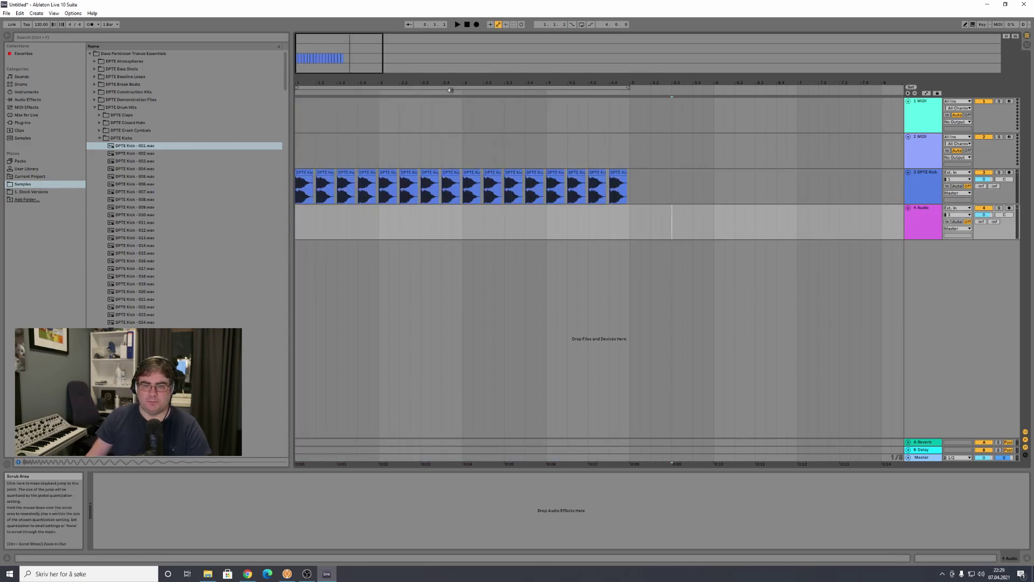
{"action": "left_click", "coordinate": [336, 88]}
{"action": "mouse_move", "coordinate": [297, 87]}
{"action": "left_mouse_down"}
{"action": "mouse_move", "coordinate": [450, 87]}
{"action": "mouse_move", "coordinate": [298, 87]}
{"action": "left_mouse_up"}
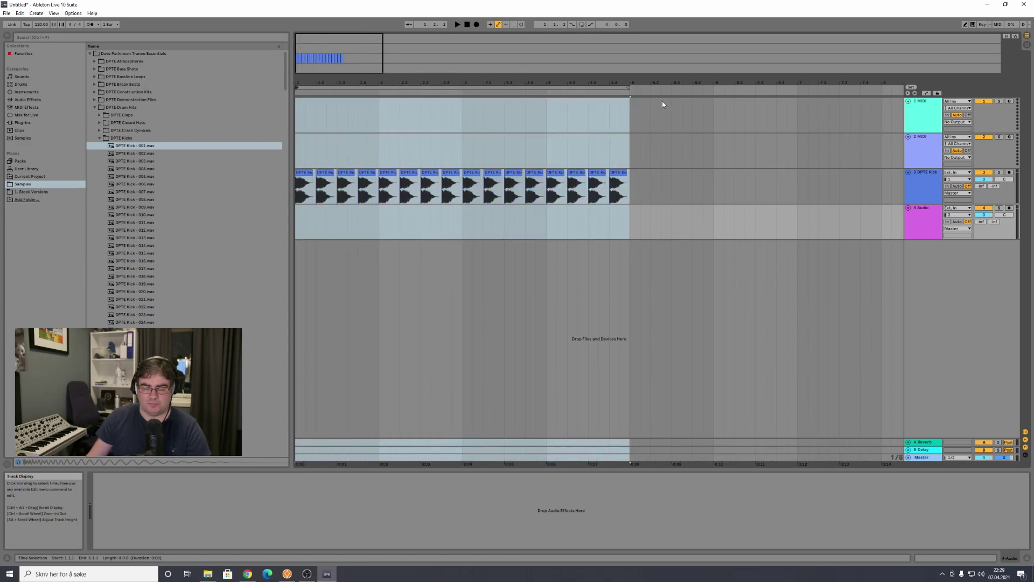
{"action": "mouse_move", "coordinate": [628, 87]}
{"action": "left_mouse_down"}
{"action": "mouse_move", "coordinate": [576, 90]}
{"action": "mouse_move", "coordinate": [631, 95]}
{"action": "left_mouse_up"}
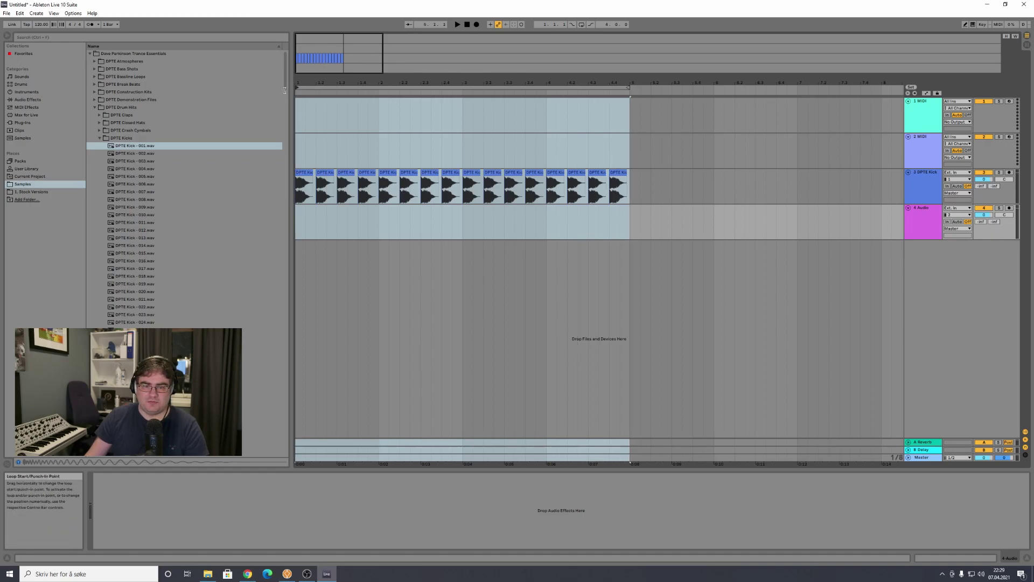
{"action": "left_click", "coordinate": [582, 25]}
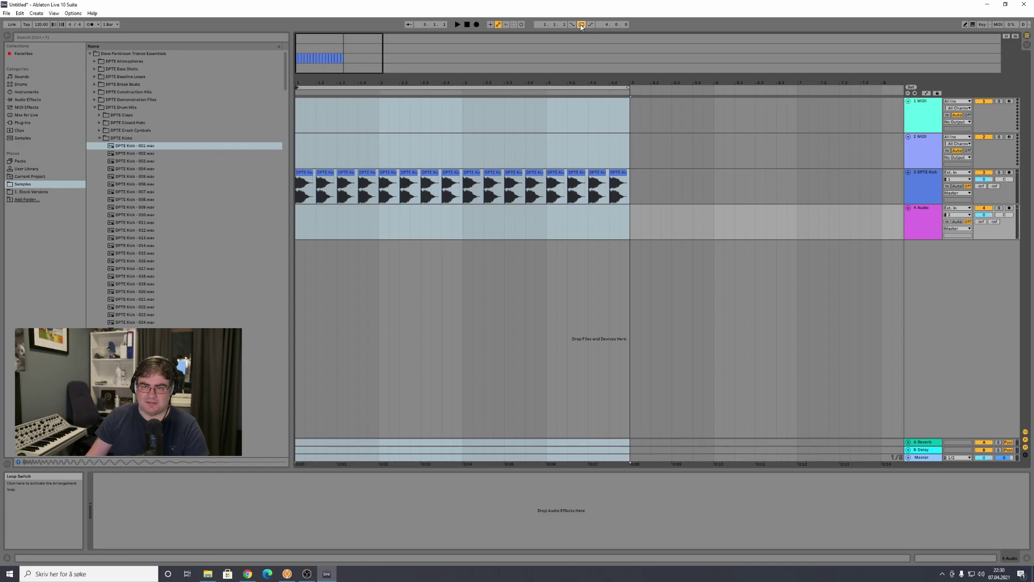
- Play the looped kick pattern while trying and resetting the DPTE Kick track's volume, and stop playback
{"action": "key", "text": "space"}
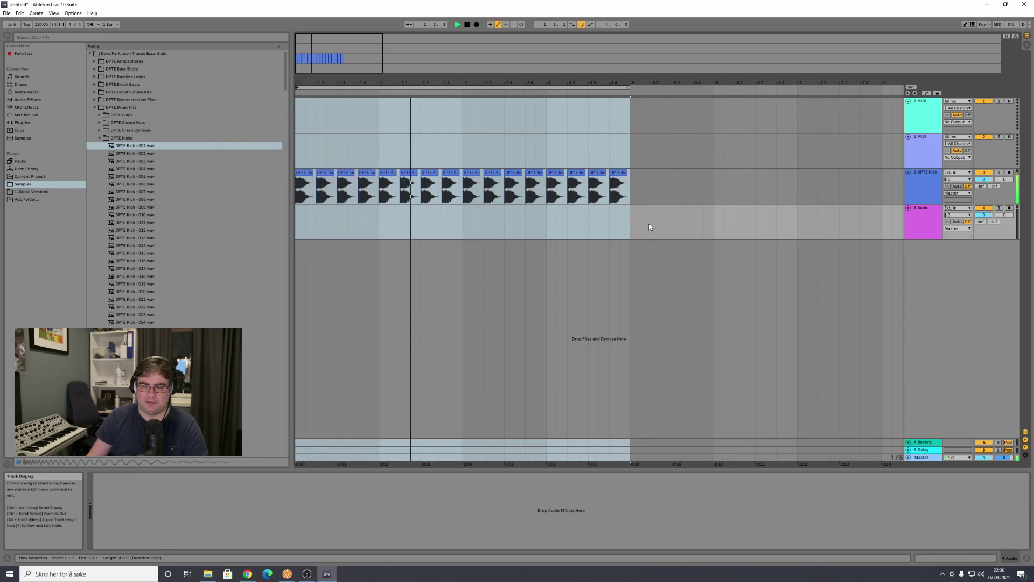
{"action": "left_click", "coordinate": [566, 231]}
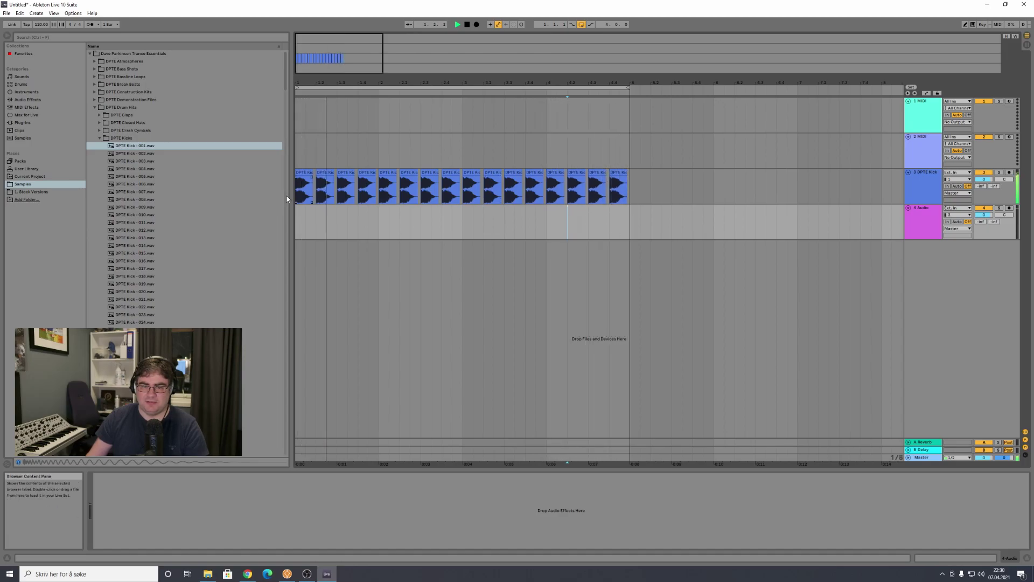
{"action": "mouse_move", "coordinate": [983, 180]}
{"action": "left_mouse_down"}
{"action": "mouse_move", "coordinate": [983, 210]}
{"action": "mouse_move", "coordinate": [985, 181]}
{"action": "left_mouse_up"}
{"action": "double_click", "coordinate": [985, 181]}
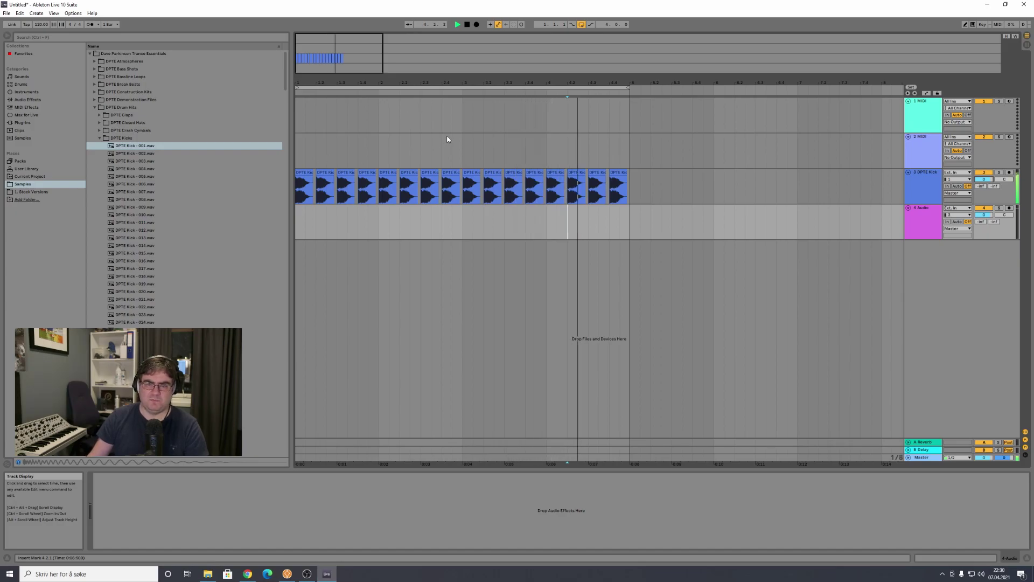
{"action": "key", "text": "space"}
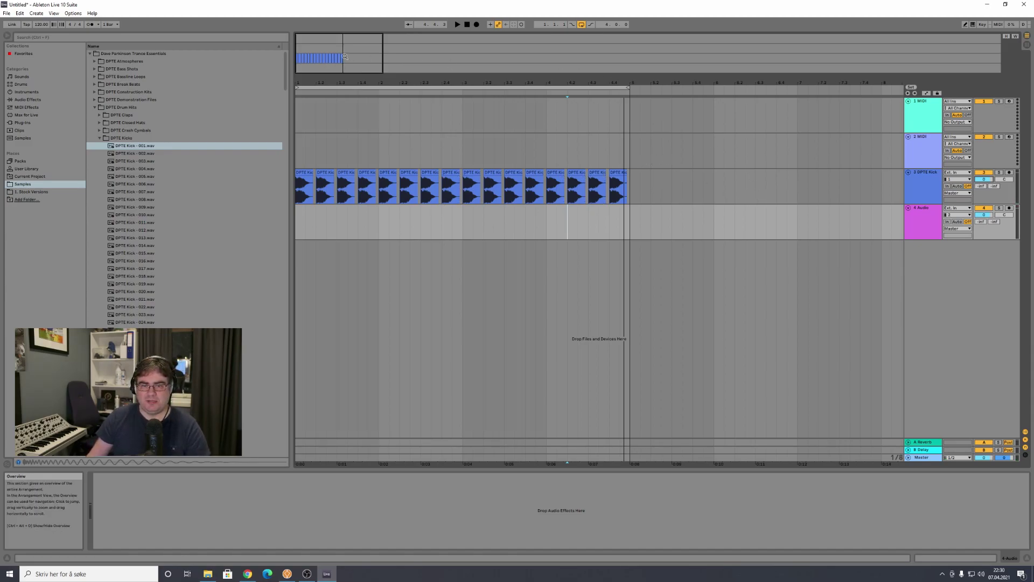
- Select the DPTE Kick track and collapse the DPTE Kicks, DPTE Drum Hits and Dave Parkinson Trance Essentials folders
{"action": "left_click_drag", "start_coordinate": [357, 46], "coordinate": [330, 65]}
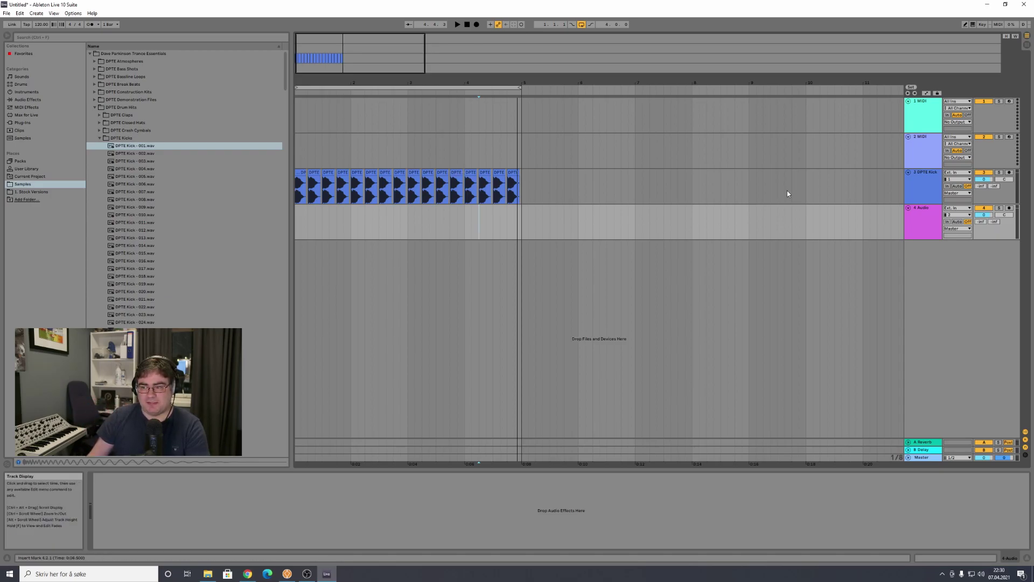
{"action": "left_click", "coordinate": [925, 196]}
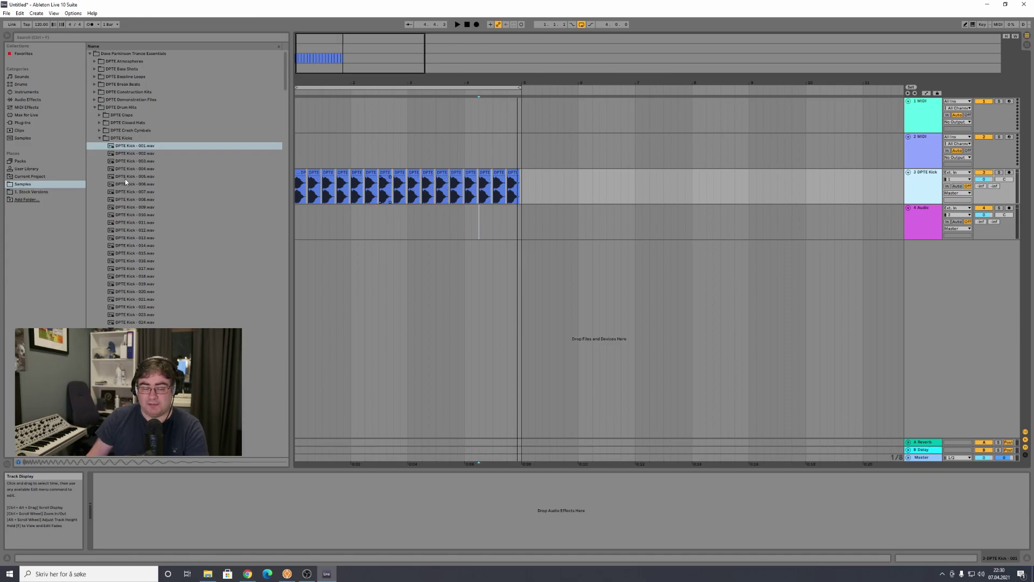
{"action": "left_click", "coordinate": [100, 139]}
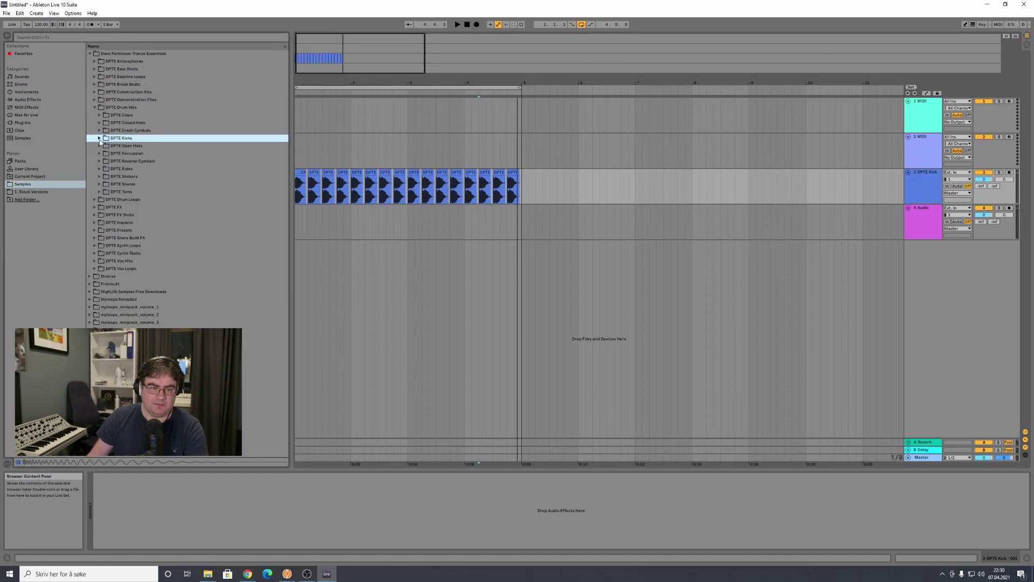
{"action": "left_click", "coordinate": [96, 108]}
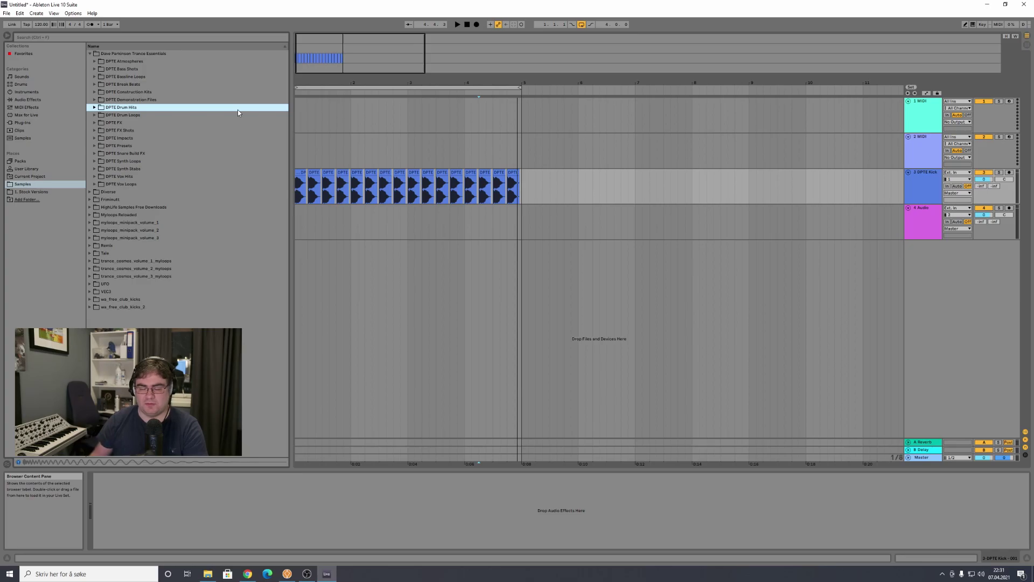
{"action": "left_click", "coordinate": [90, 54]}
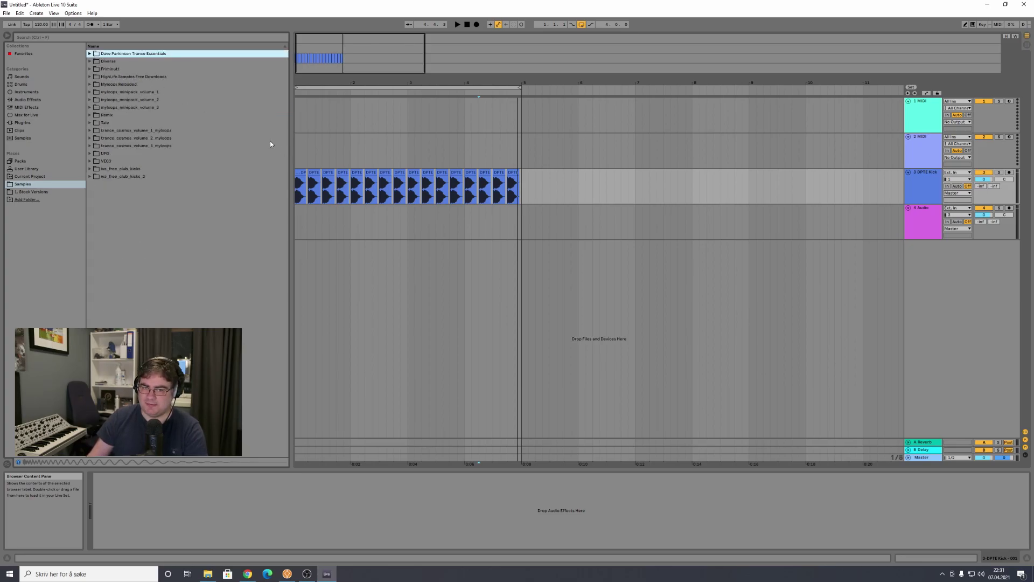
- Browse the Instruments category and load an empty Drum Rack onto the 2 MIDI track
{"action": "left_click", "coordinate": [34, 107]}
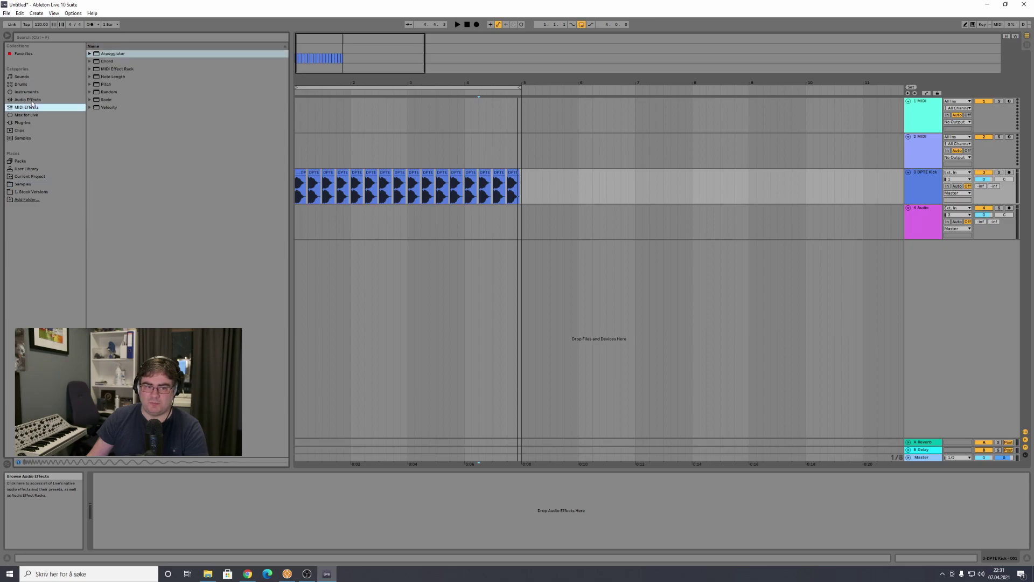
{"action": "left_click", "coordinate": [32, 92]}
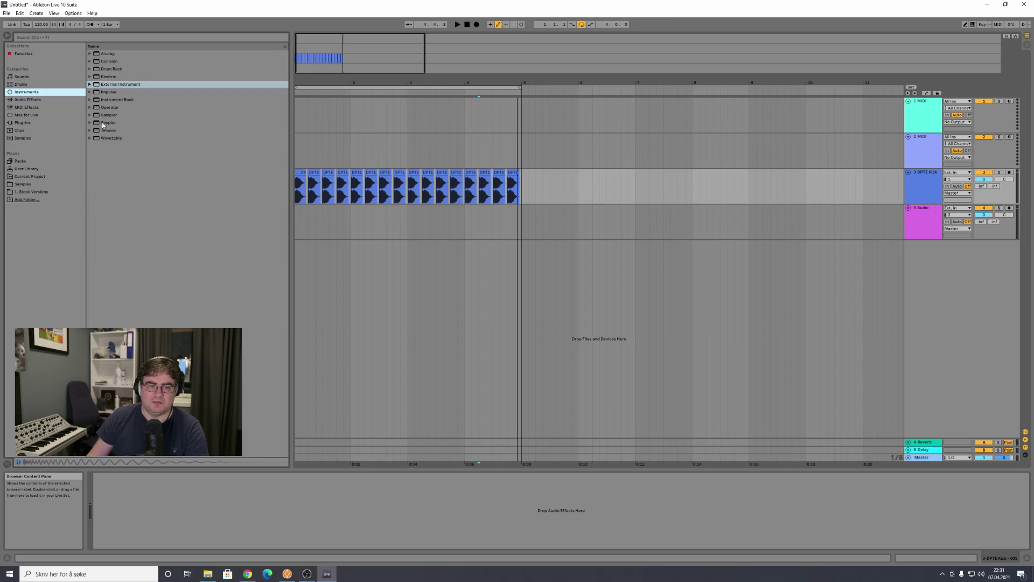
{"action": "left_click", "coordinate": [103, 69]}
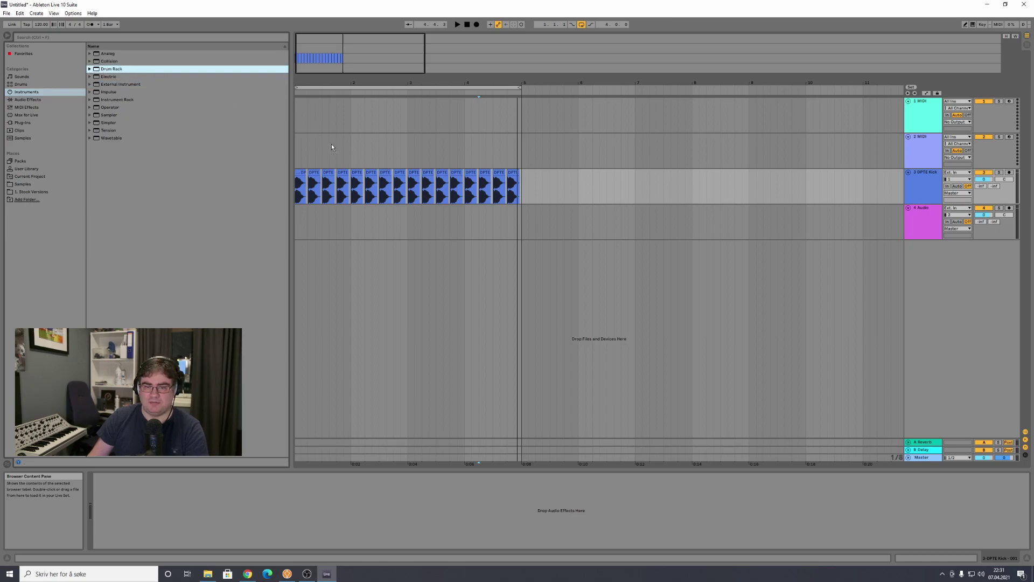
{"action": "left_click_drag", "start_coordinate": [336, 150], "coordinate": [378, 150]}
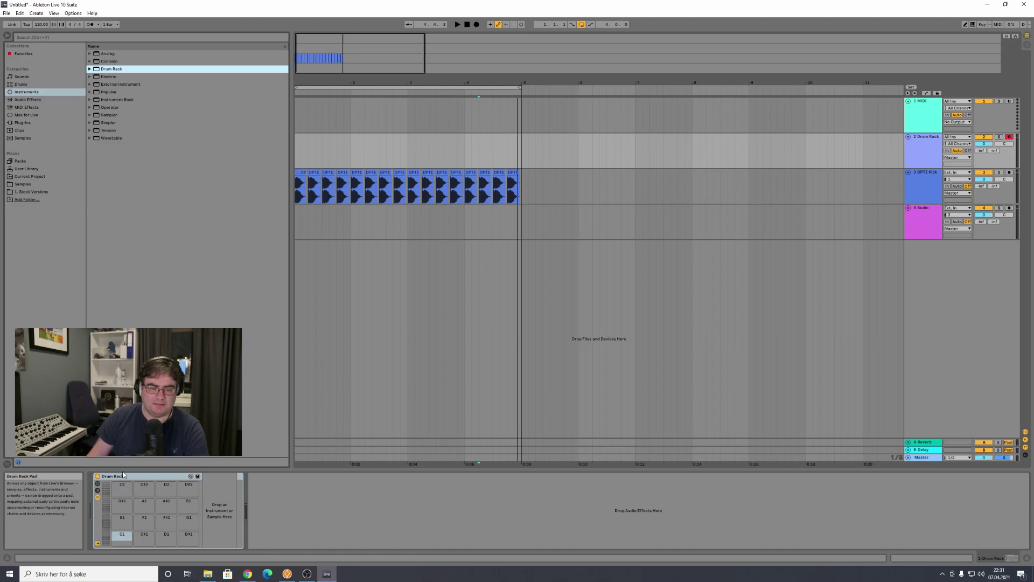
- Load DPTE Kick - 009.wav from the Dave Parkinson Trance Essentials drum hits onto the Drum Rack's C2 pad
{"action": "left_click", "coordinate": [26, 183]}
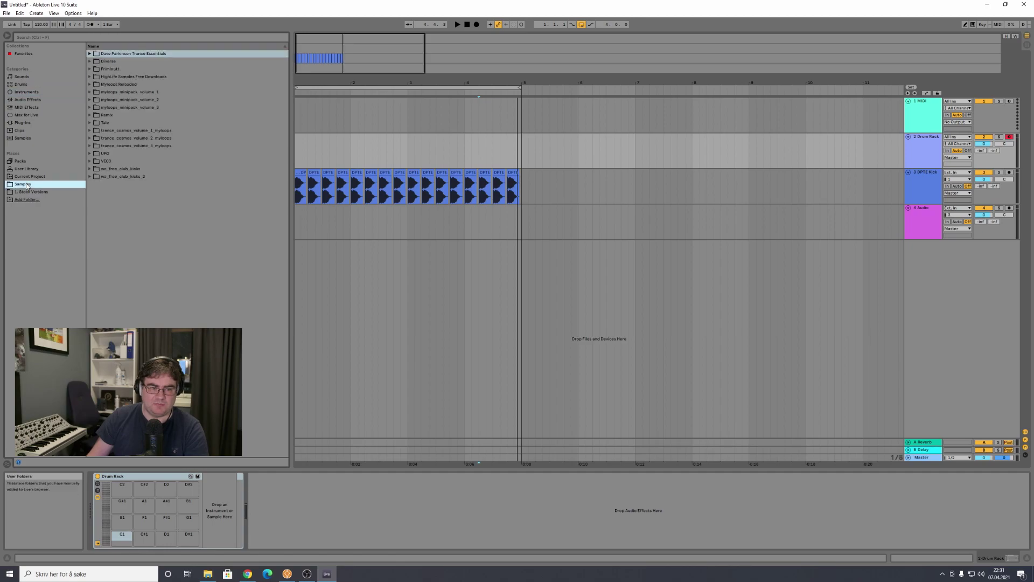
{"action": "left_click", "coordinate": [93, 55]}
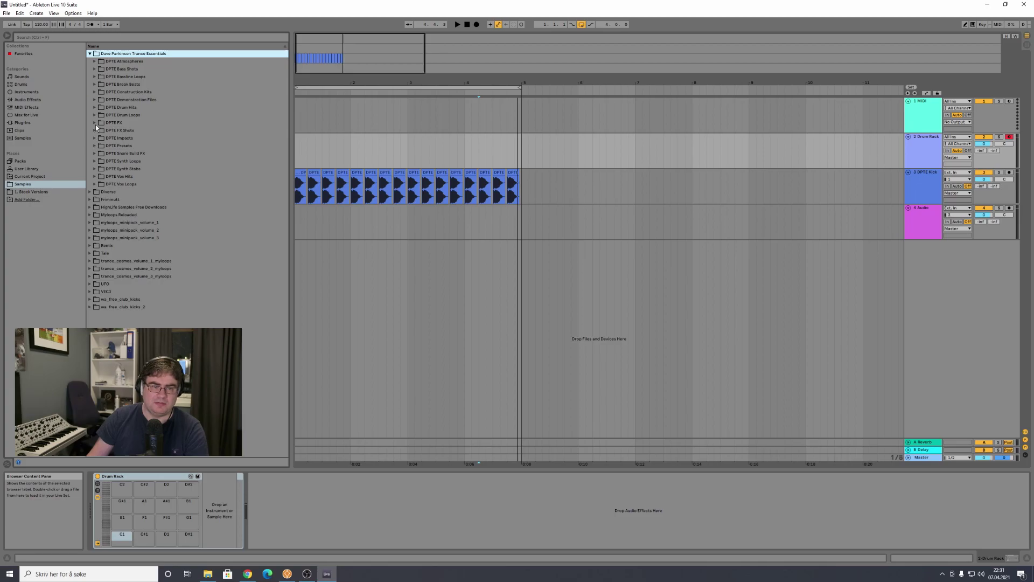
{"action": "left_click", "coordinate": [94, 107]}
{"action": "left_click", "coordinate": [99, 138]}
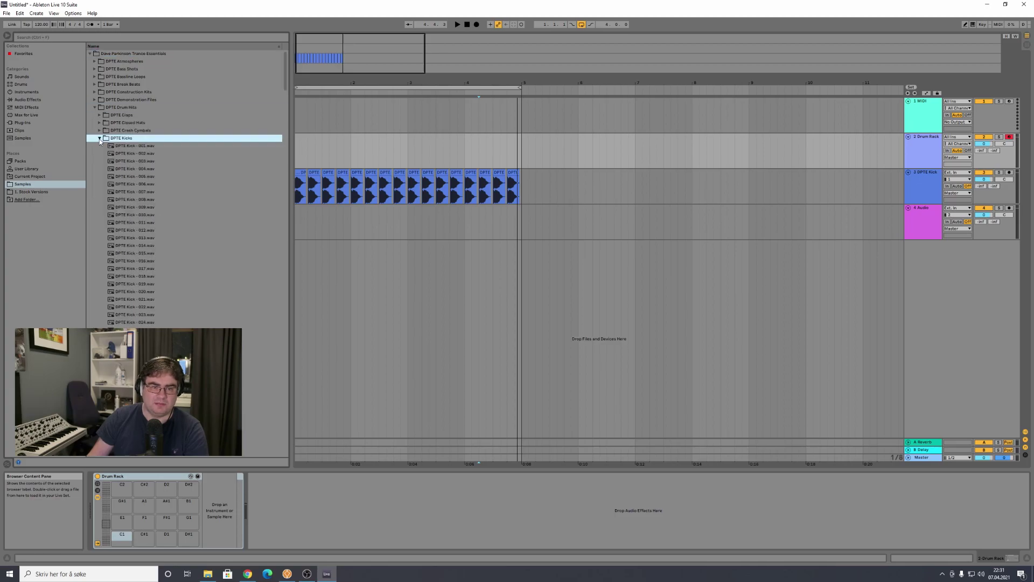
{"action": "left_click", "coordinate": [128, 208]}
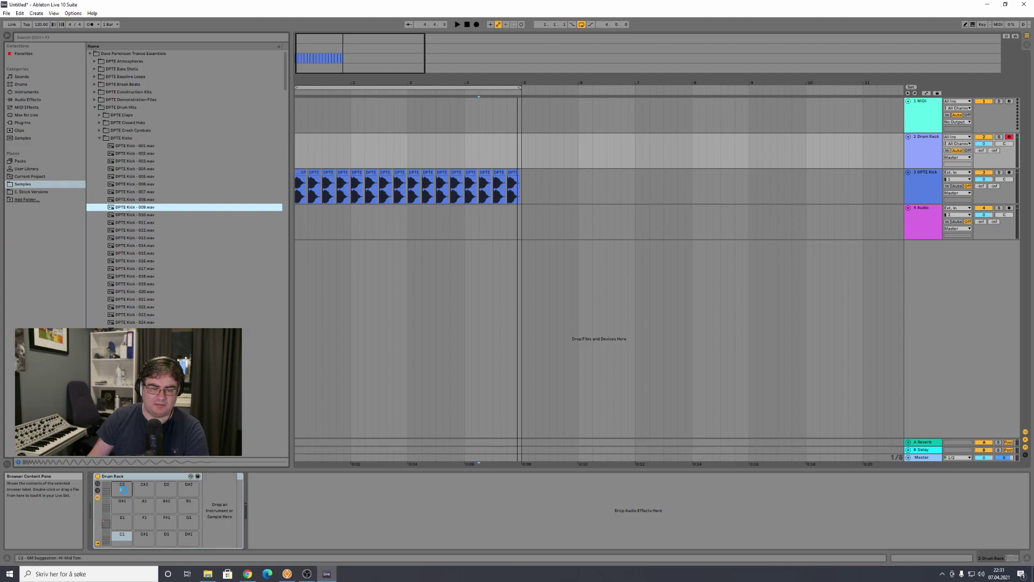
{"action": "left_click_drag", "start_coordinate": [123, 492], "coordinate": [124, 492]}
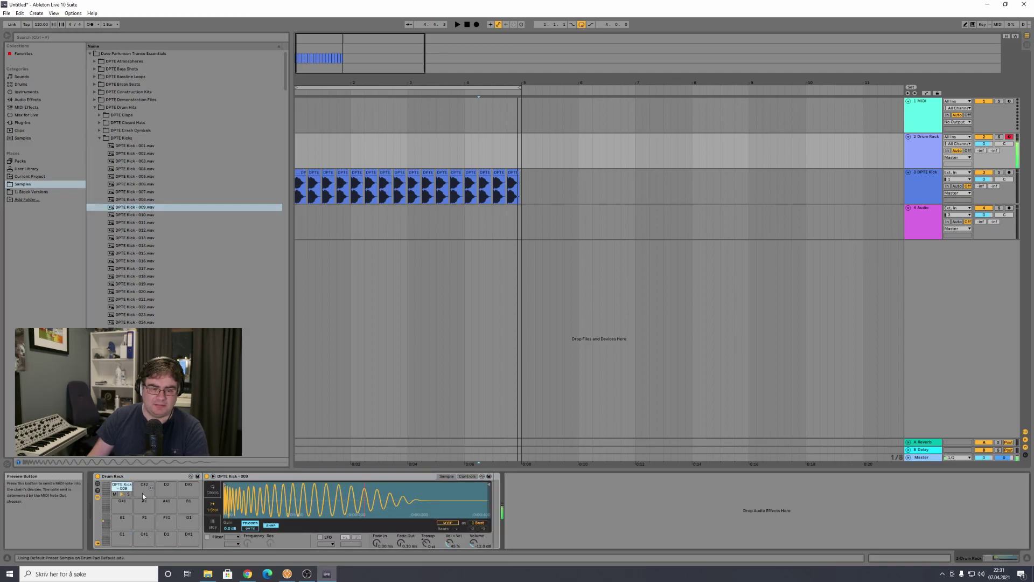
- Select the range from 1.1.1 to 5.1.1 on the Drum Rack track and audition the kick pad
{"action": "left_click", "coordinate": [393, 151]}
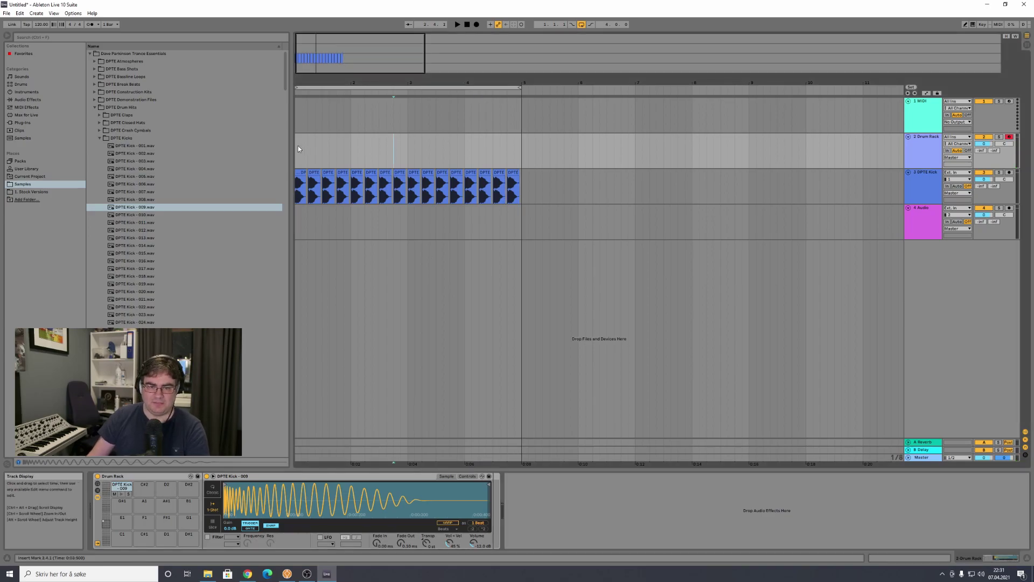
{"action": "left_click_drag", "start_coordinate": [299, 146], "coordinate": [522, 151]}
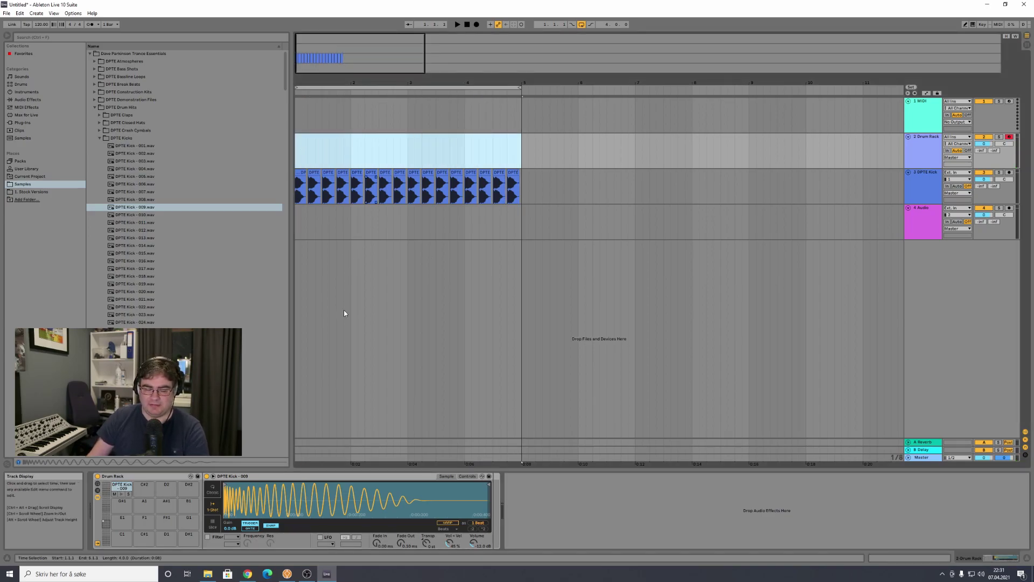
{"action": "left_click", "coordinate": [122, 494]}
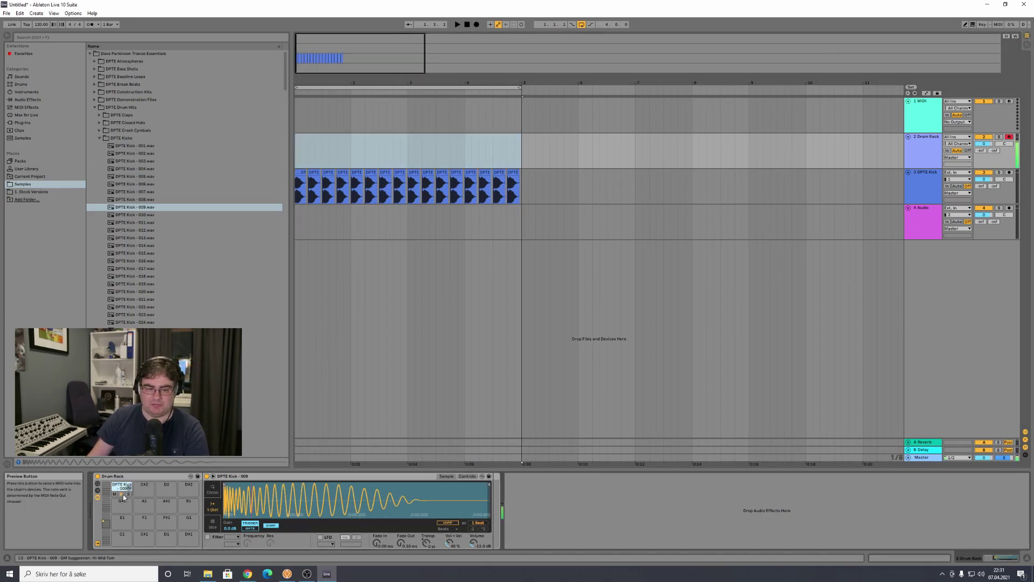
- Load DPTE Closed Hat - 007.wav onto the C#2 pad and reselect 1.1.1 to 5.1.1 on the Drum Rack track
{"action": "left_click", "coordinate": [99, 122]}
{"action": "left_click", "coordinate": [138, 176]}
{"action": "left_click_drag", "start_coordinate": [137, 176], "coordinate": [144, 488]}
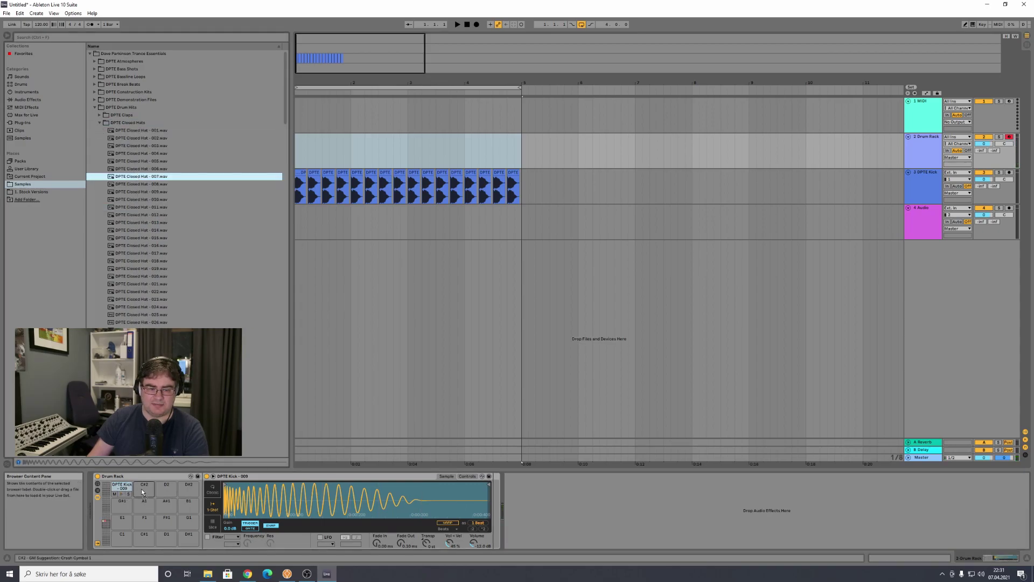
{"action": "left_click", "coordinate": [419, 148]}
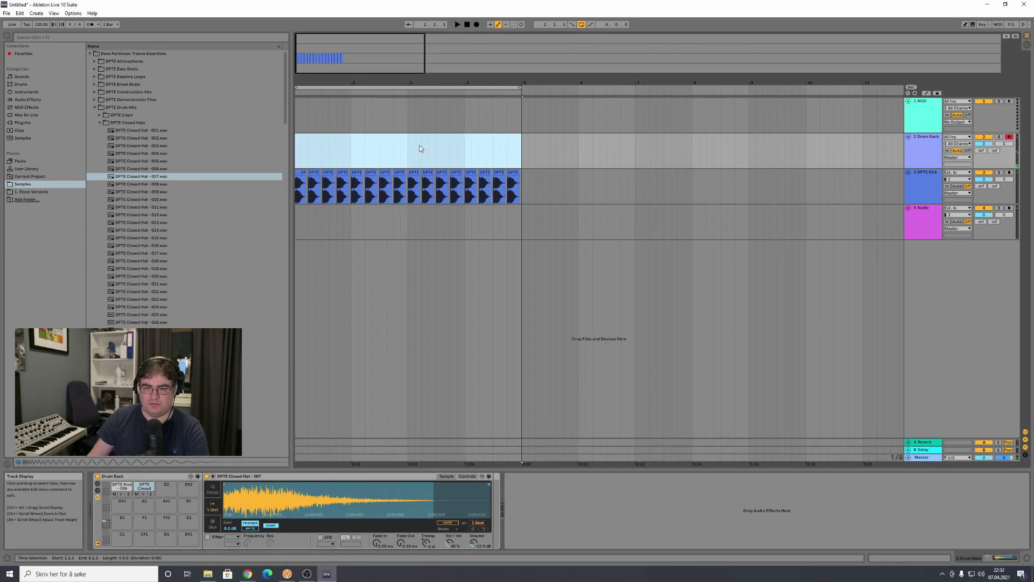
{"action": "left_click", "coordinate": [525, 144]}
{"action": "left_click_drag", "start_coordinate": [524, 147], "coordinate": [295, 160]}
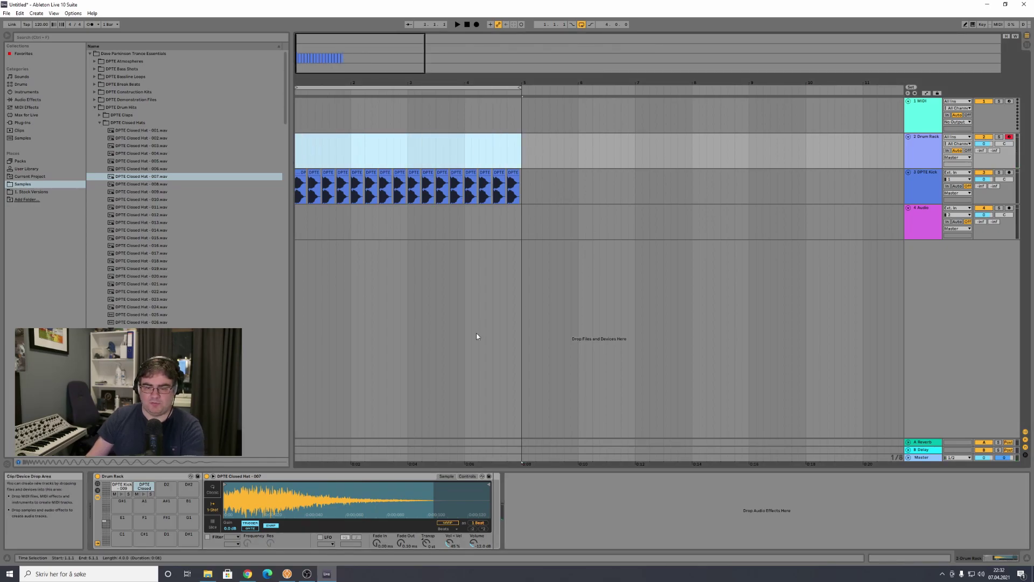
- Delete the closed hat's sampler device and the whole Drum Rack from the second track
{"action": "left_click", "coordinate": [340, 477]}
{"action": "key", "text": "Delete"}
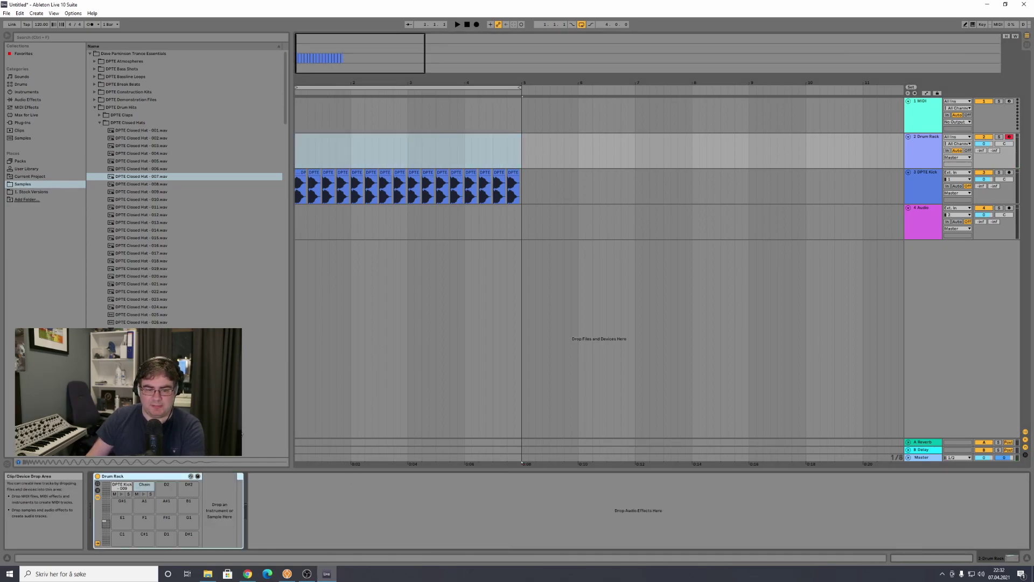
{"action": "left_click", "coordinate": [174, 477]}
{"action": "key", "text": "Delete"}
- Select the 2 MIDI track and collapse the DPTE Closed Hats and DPTE Drum Hits sample folders
{"action": "left_click", "coordinate": [930, 156]}
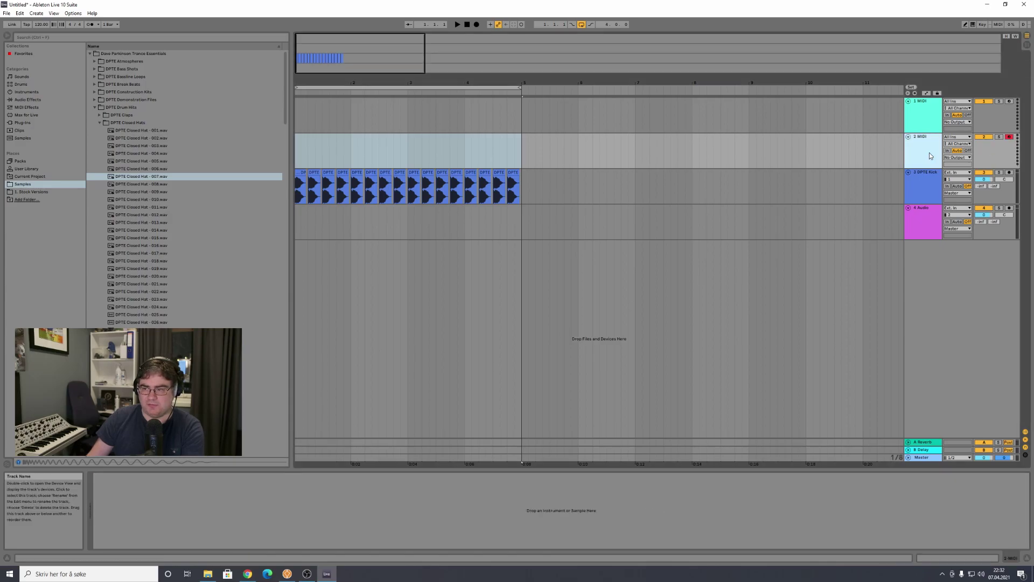
{"action": "left_click", "coordinate": [614, 151]}
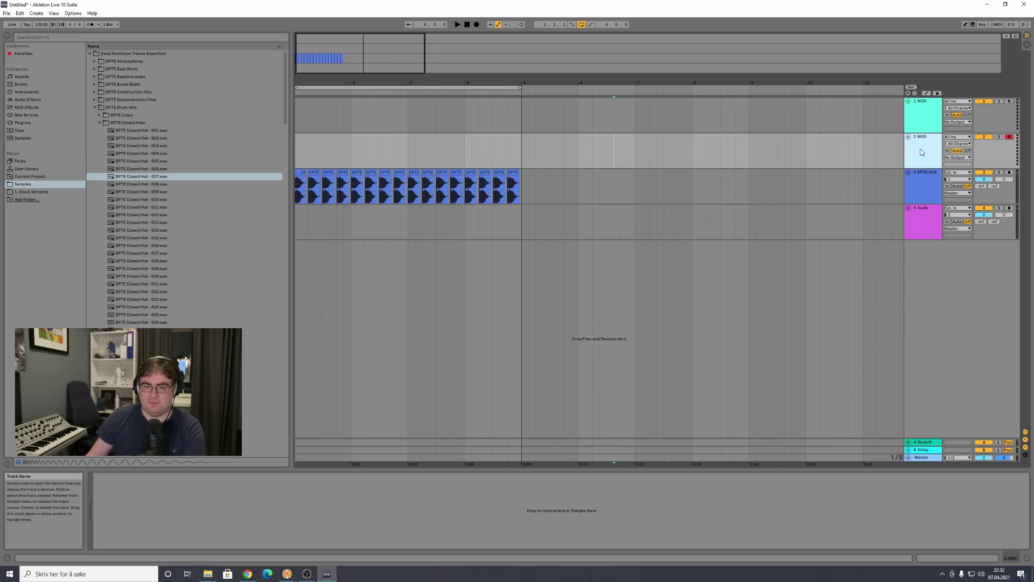
{"action": "left_click", "coordinate": [99, 124]}
{"action": "left_click", "coordinate": [131, 109]}
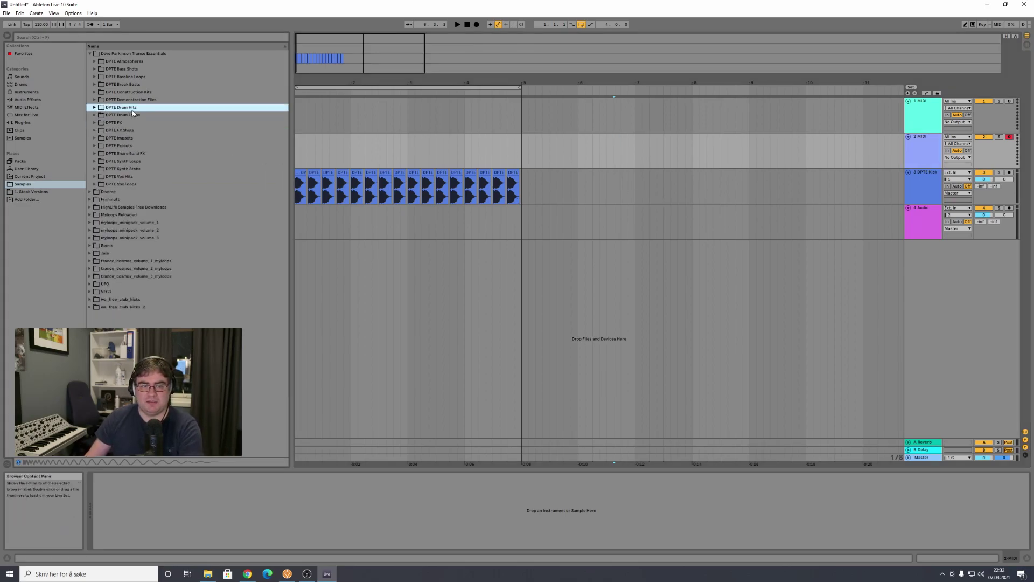
- Play and stop the arrangement briefly, returning the playback position to the beginning
{"action": "left_click", "coordinate": [457, 24]}
{"action": "left_click", "coordinate": [467, 25]}
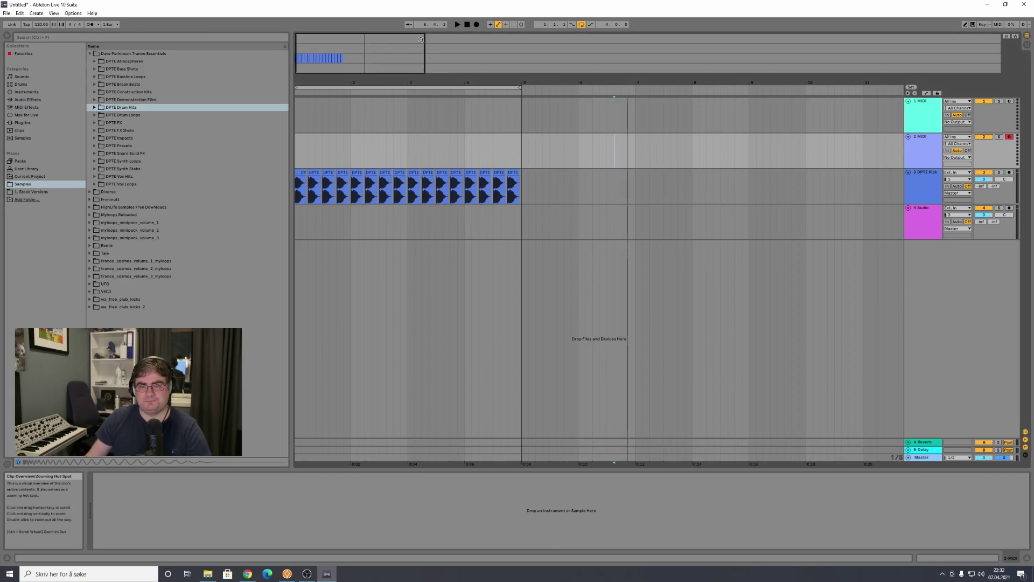
{"action": "left_click", "coordinate": [467, 24]}
{"action": "key", "text": "space"}
{"action": "key", "text": "space"}
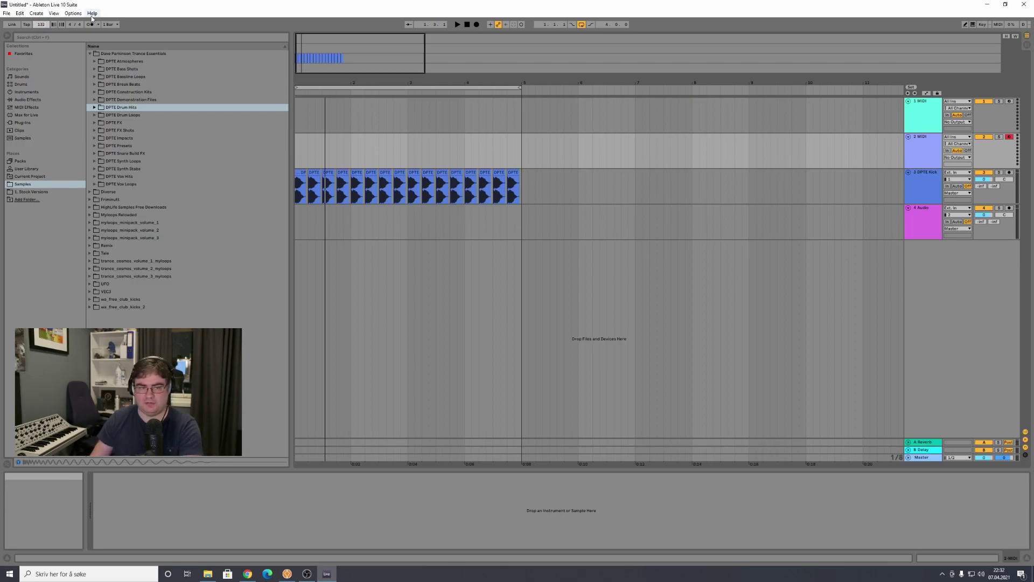
- Set the project tempo to 132 BPM and select the kick clip at 3.1.1
{"action": "key", "text": "Return"}
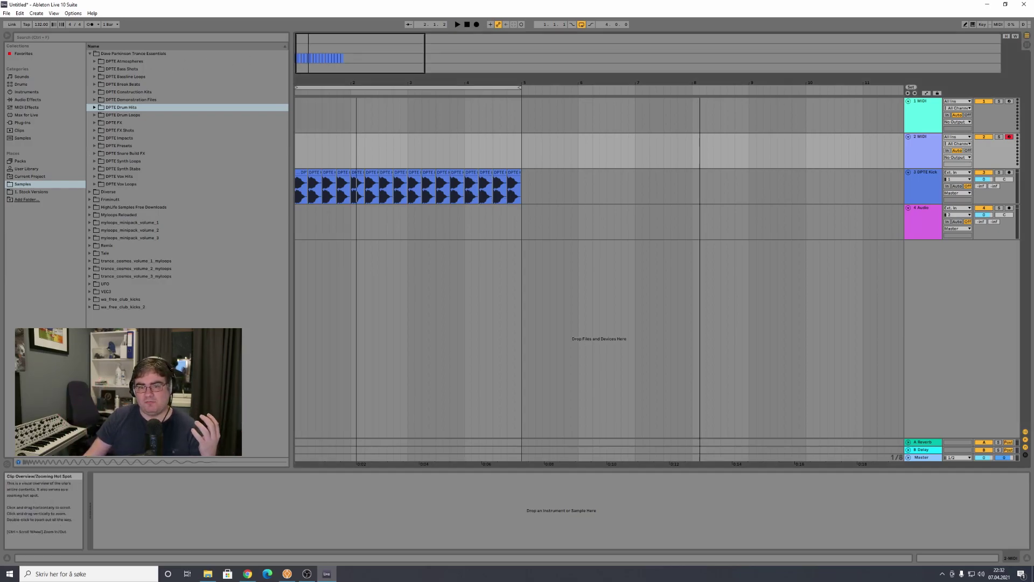
{"action": "left_click_drag", "start_coordinate": [308, 58], "coordinate": [323, 72]}
{"action": "left_click", "coordinate": [308, 59]}
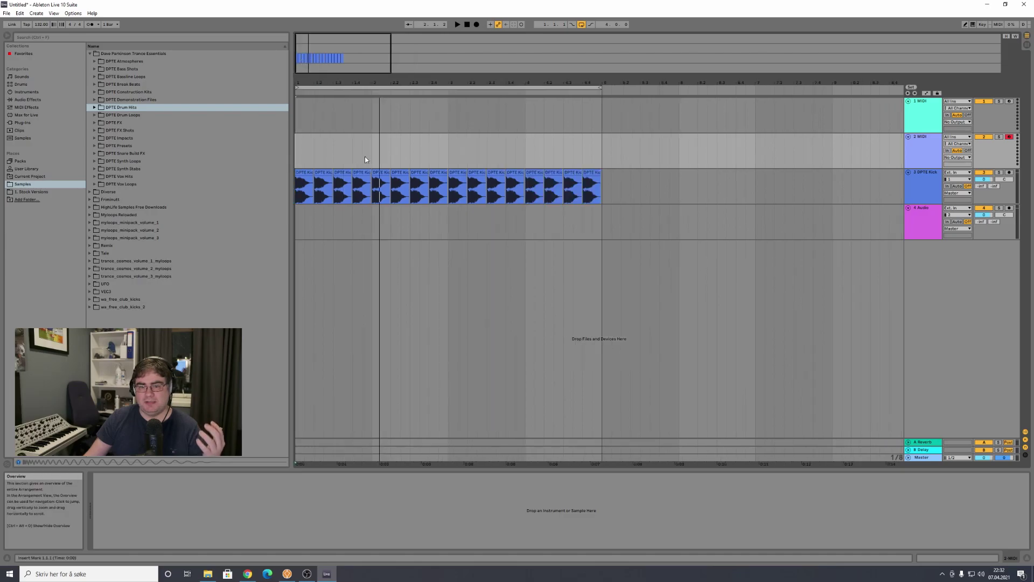
{"action": "left_click", "coordinate": [458, 175]}
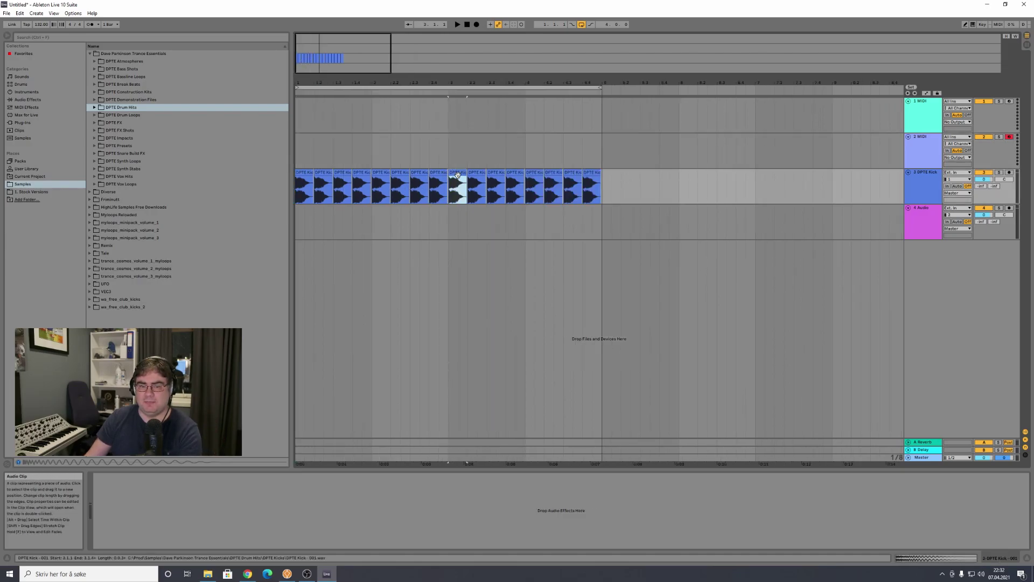
- Browse the samples to DPTE Bassline Loops, expand DPTE Sub Bassline Loops and select its 134 BPM folder
{"action": "left_click", "coordinate": [33, 184]}
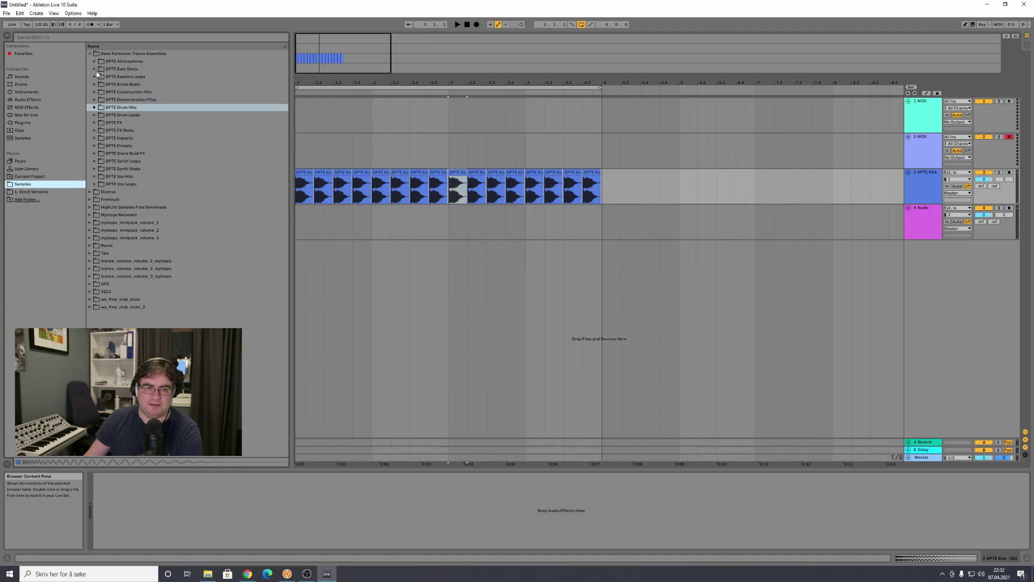
{"action": "left_click", "coordinate": [94, 77]}
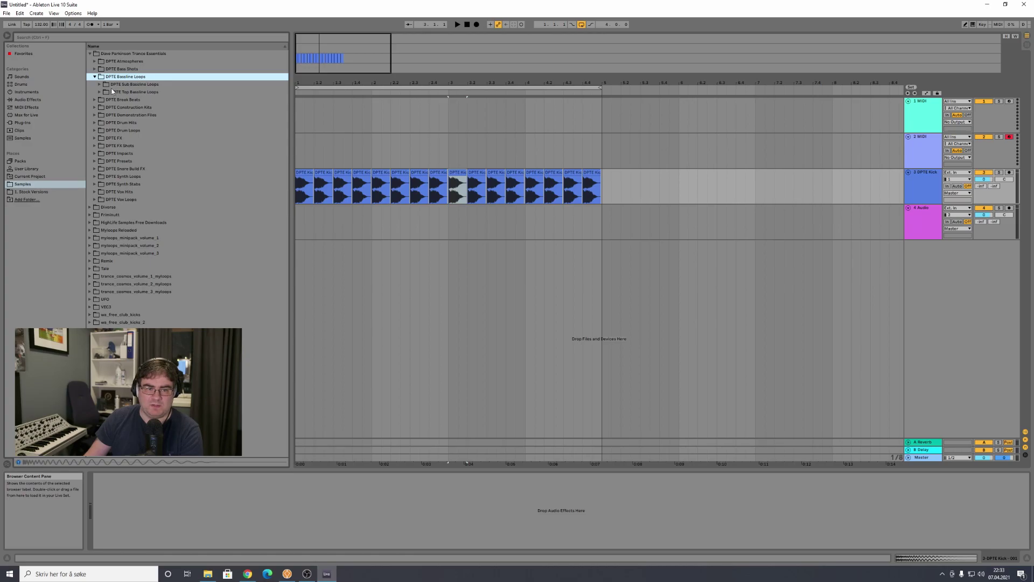
{"action": "left_click", "coordinate": [98, 85]}
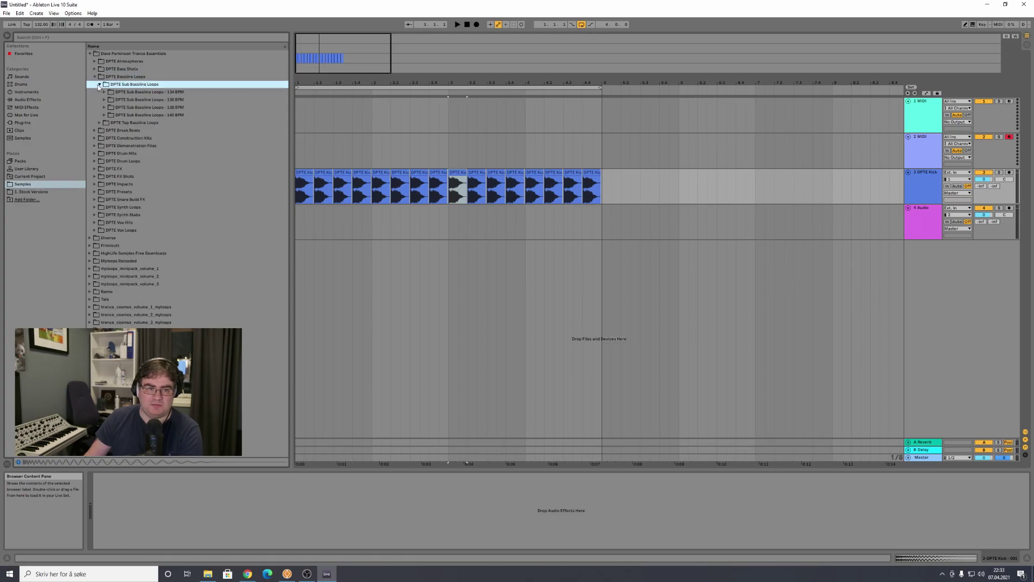
{"action": "left_click", "coordinate": [147, 95]}
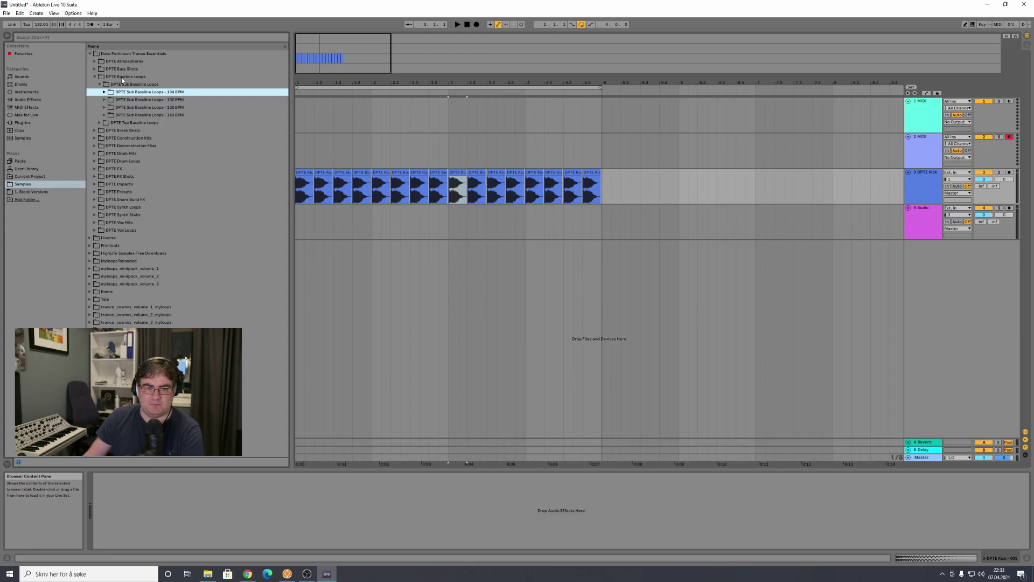
- Set the project tempo to 134 BPM and expand the DPTE Sub Bassline Loops - 134 BPM folder
{"action": "left_click", "coordinate": [41, 25]}
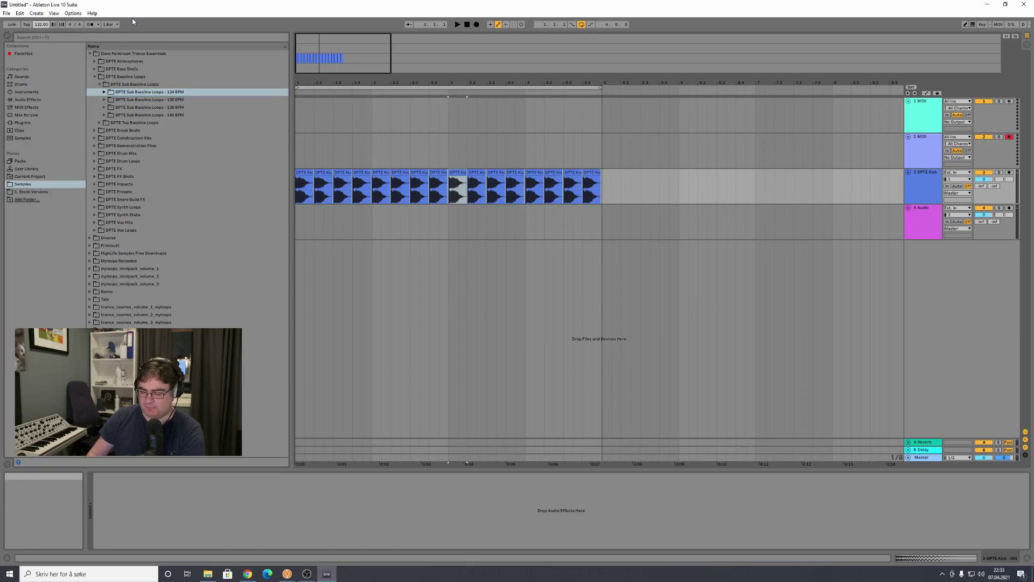
{"action": "type", "text": "134"}
{"action": "key", "text": "Return"}
{"action": "double_click", "coordinate": [182, 92]}
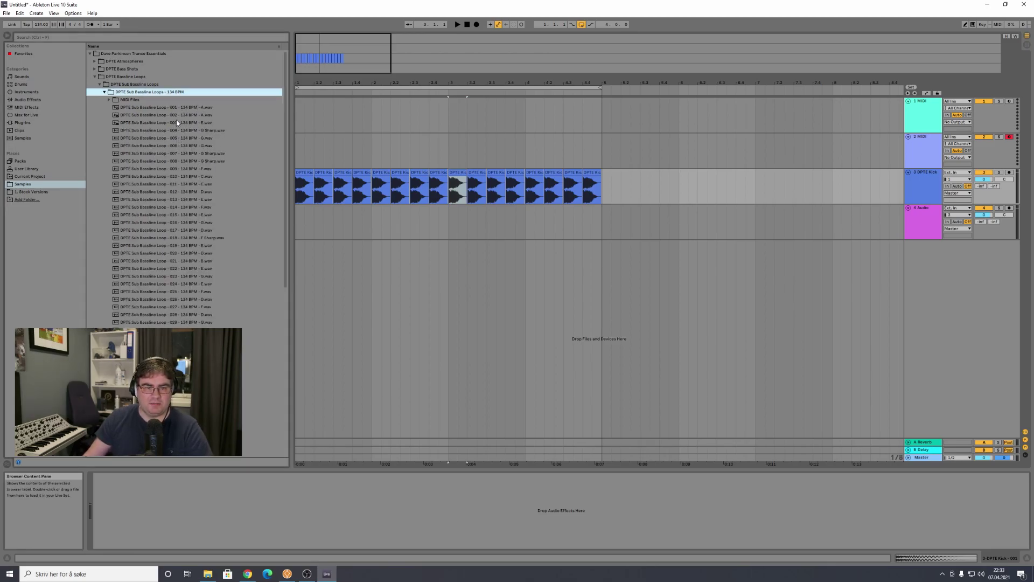
- Audition several sub bassline loops and place DPTE Sub Bassline Loop - 014 - 134 BPM - F at 1.1.1 on the 4 Audio track
{"action": "left_click", "coordinate": [178, 115]}
{"action": "left_click", "coordinate": [179, 154]}
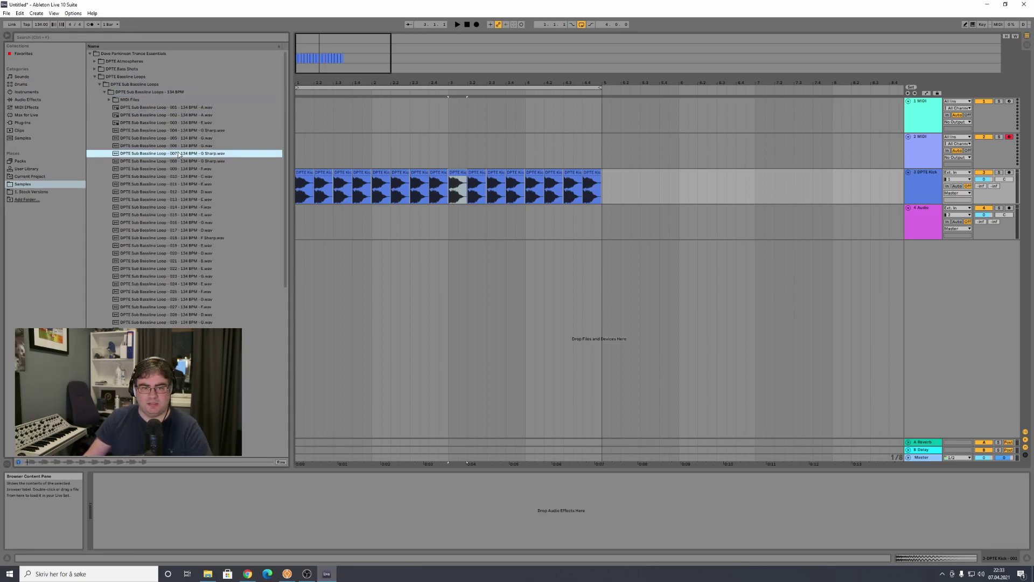
{"action": "left_click", "coordinate": [181, 138]}
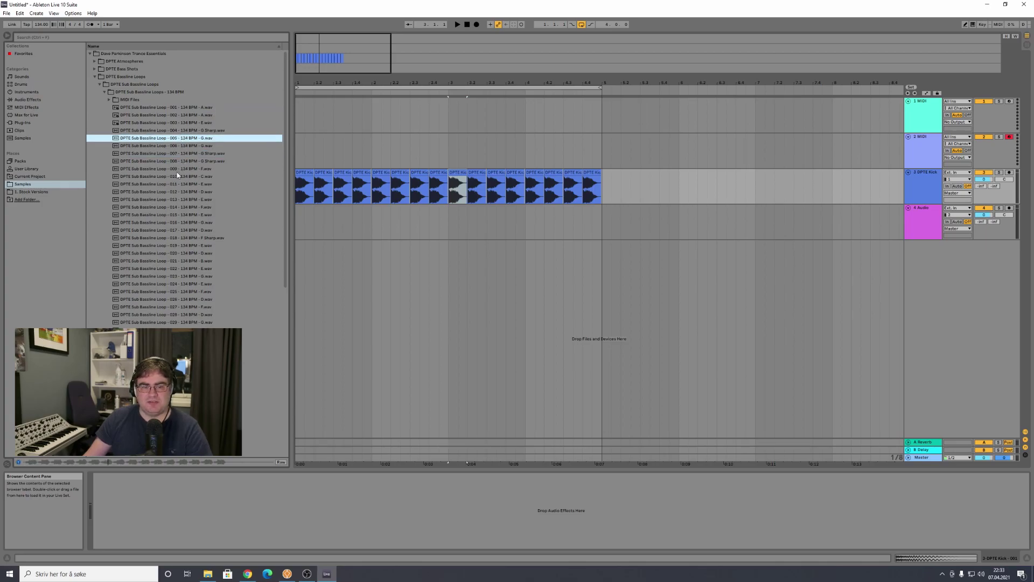
{"action": "left_click", "coordinate": [154, 160]}
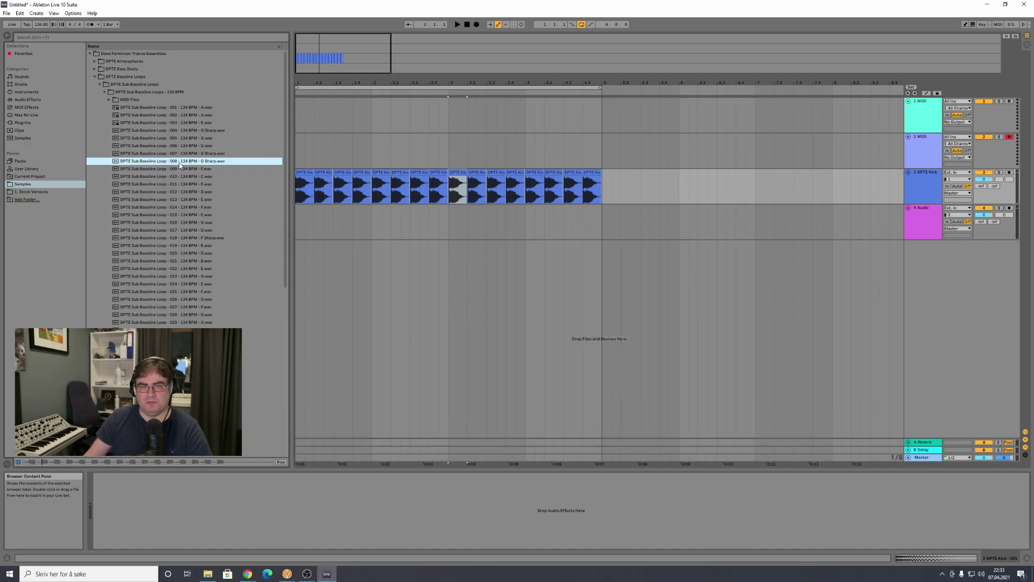
{"action": "left_click", "coordinate": [230, 183]}
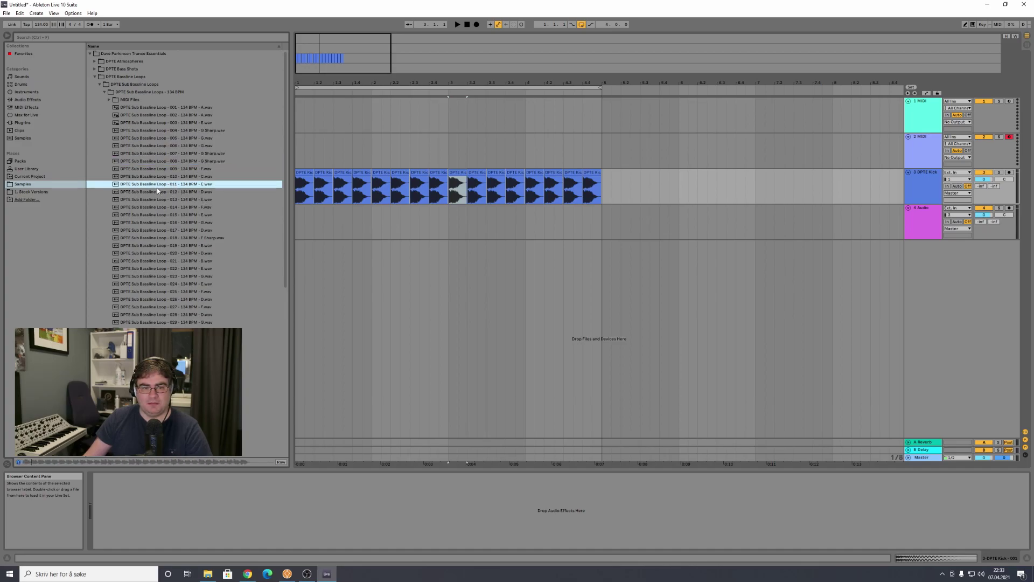
{"action": "left_click", "coordinate": [142, 208]}
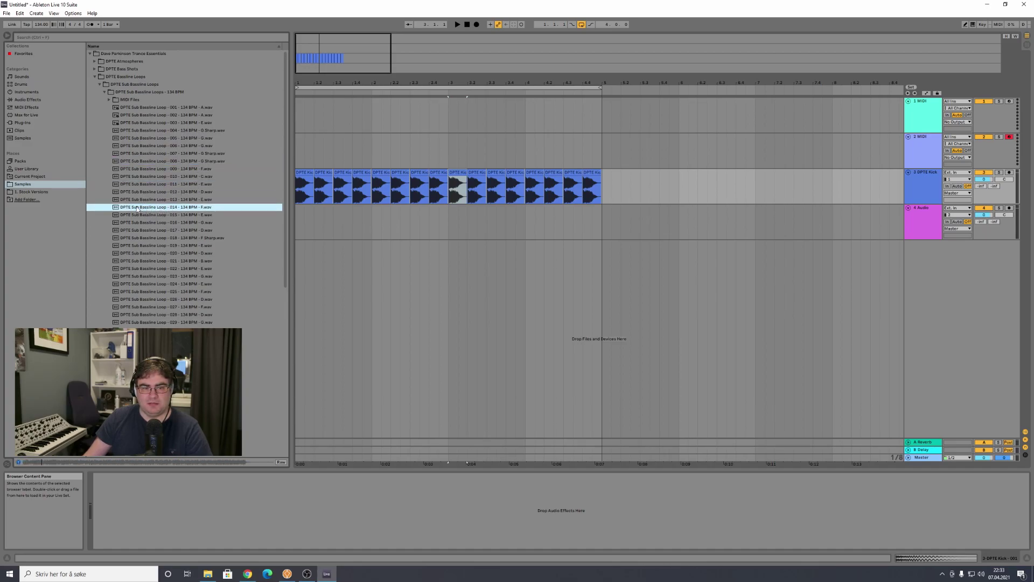
{"action": "left_click_drag", "start_coordinate": [138, 209], "coordinate": [298, 220]}
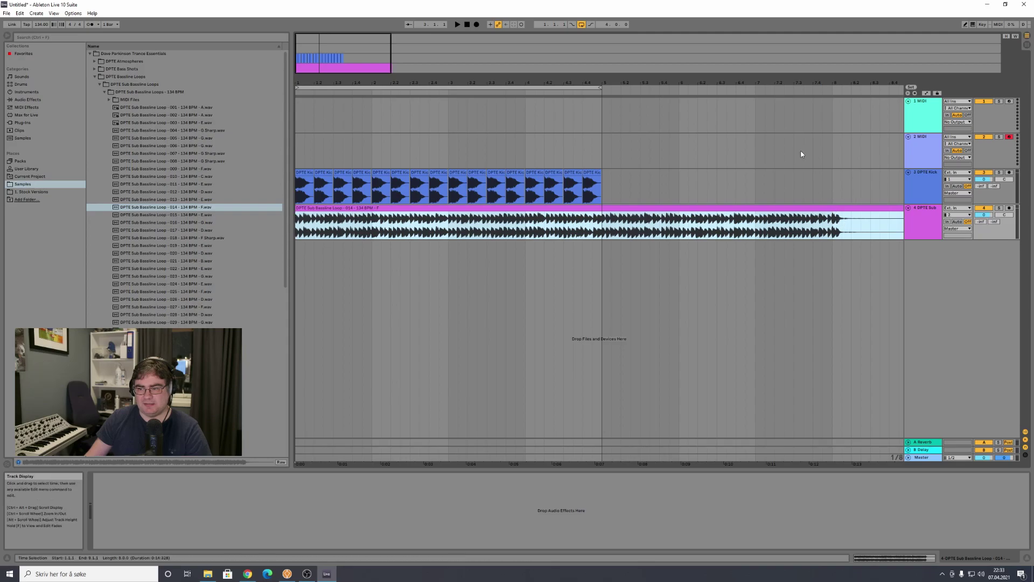
- Select the loop region from 1.1.1 to 5.1.1 and play the kick and sub bassline together
{"action": "left_click_drag", "start_coordinate": [785, 83], "coordinate": [762, 72]}
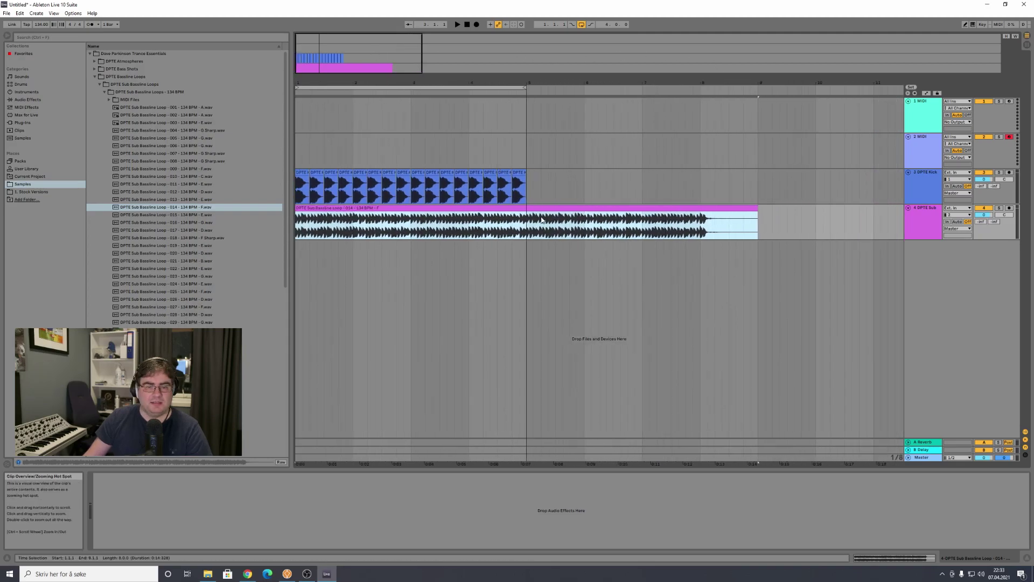
{"action": "left_click", "coordinate": [510, 87]}
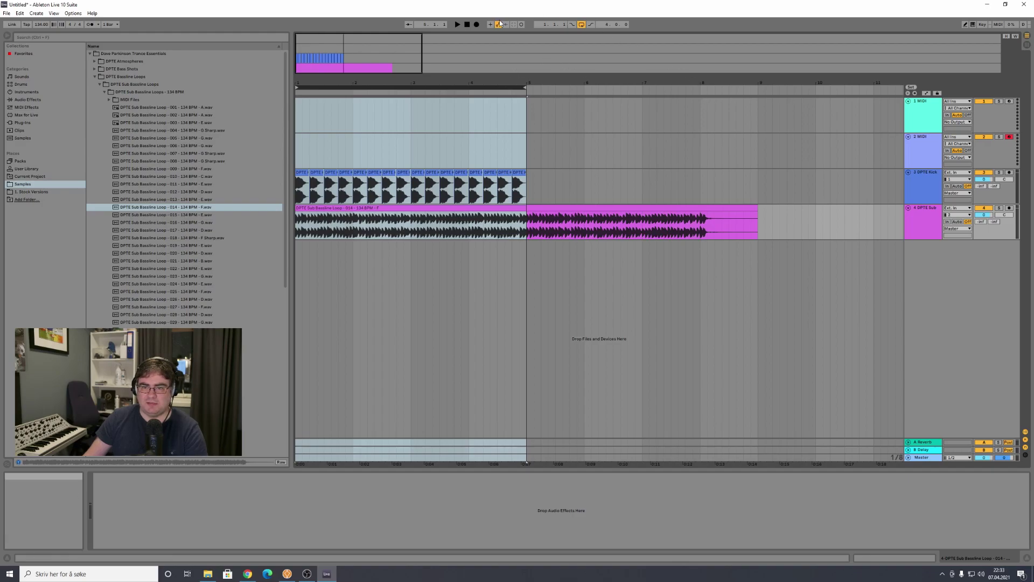
{"action": "left_click", "coordinate": [457, 25]}
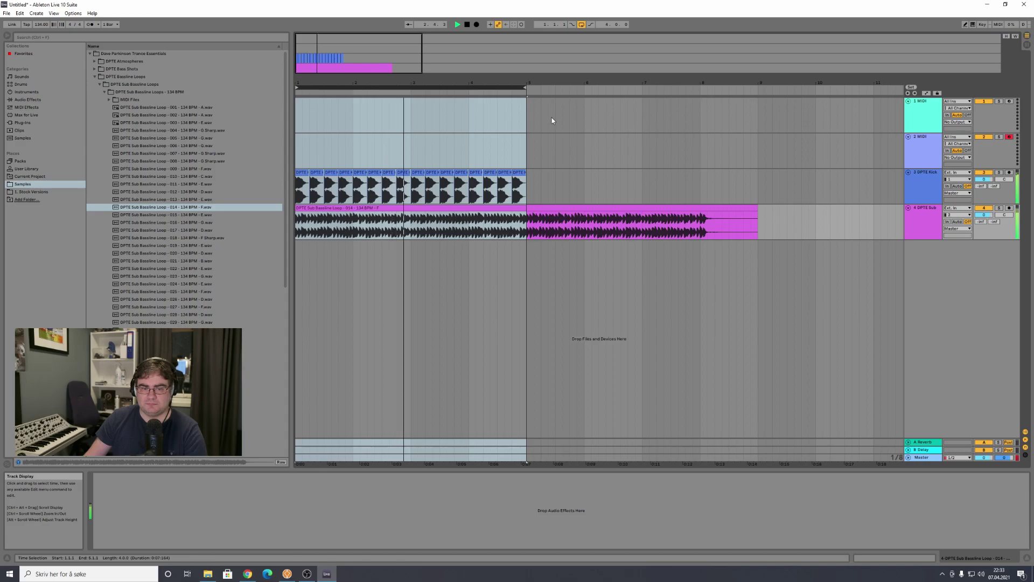
- Replay the kick and sub bassline within the loop region from 1.1.1 to 5.1.1 and stop playback
{"action": "key", "text": "space"}
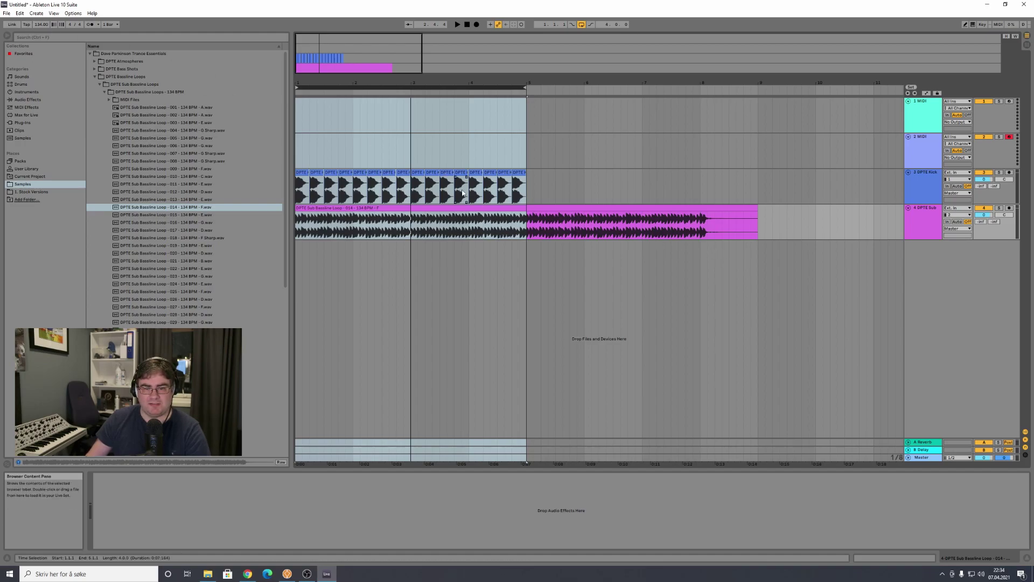
{"action": "left_click", "coordinate": [655, 285]}
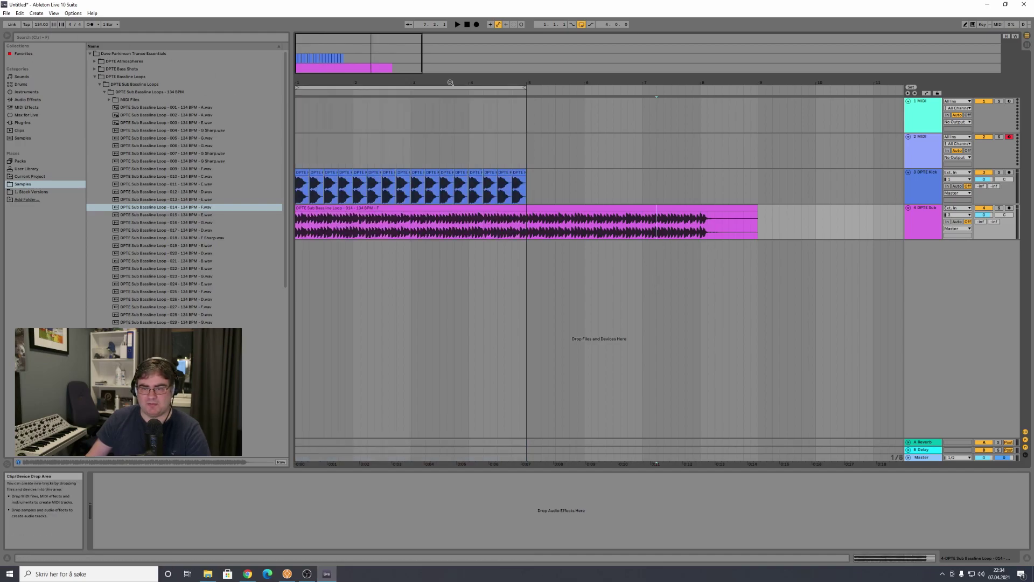
{"action": "left_click", "coordinate": [432, 88]}
{"action": "key", "text": "space"}
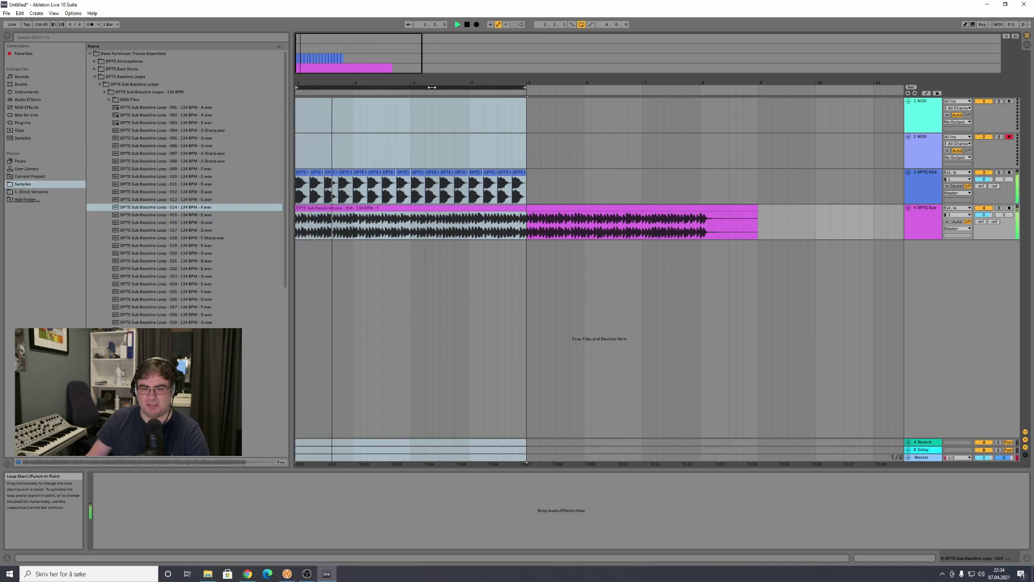
{"action": "key", "text": "space"}
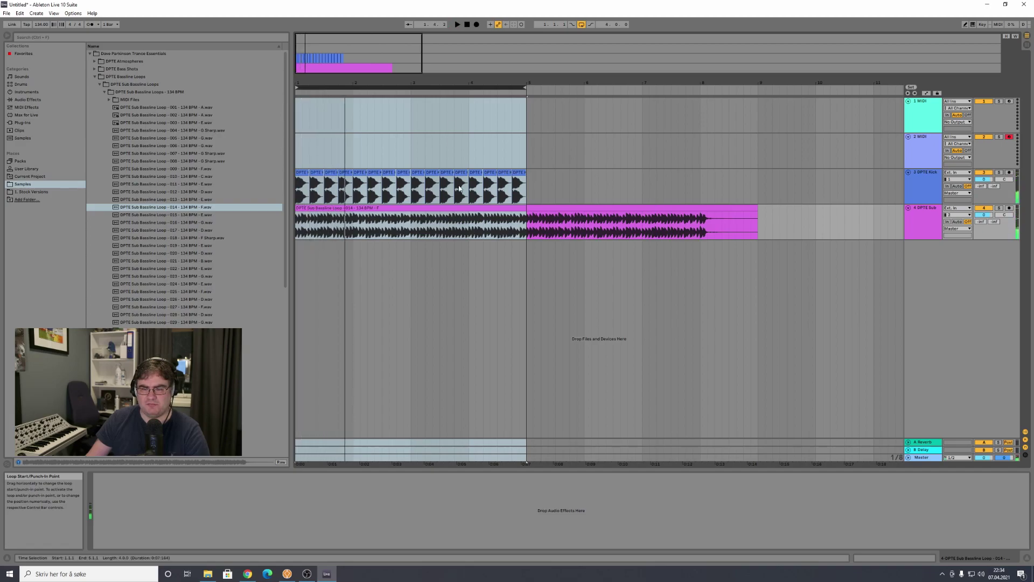
- Open the sub bassline clip on the 4 DPTE Sub track and turn off Warp
{"action": "left_click", "coordinate": [467, 277]}
{"action": "double_click", "coordinate": [451, 208]}
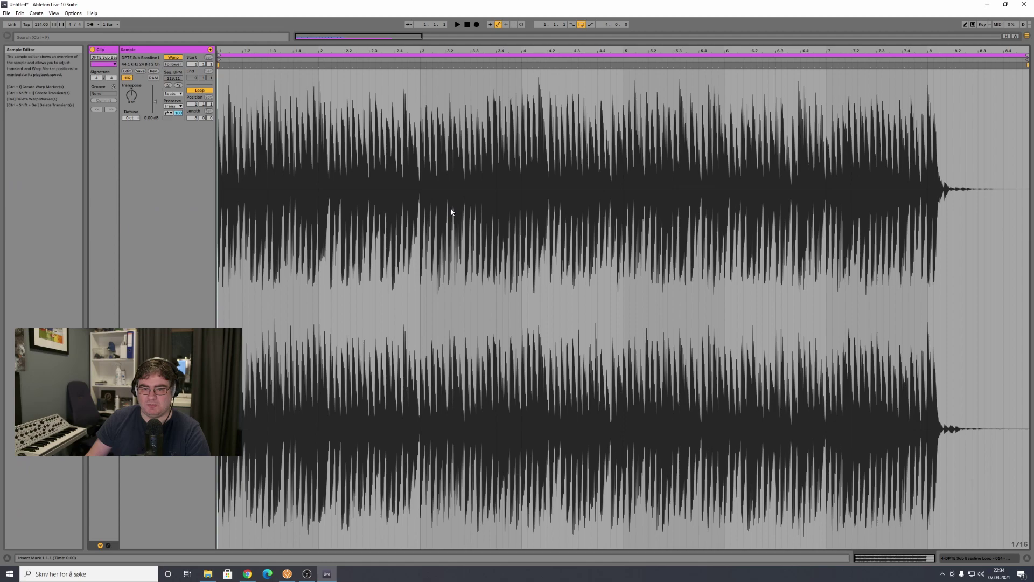
{"action": "left_click", "coordinate": [175, 58]}
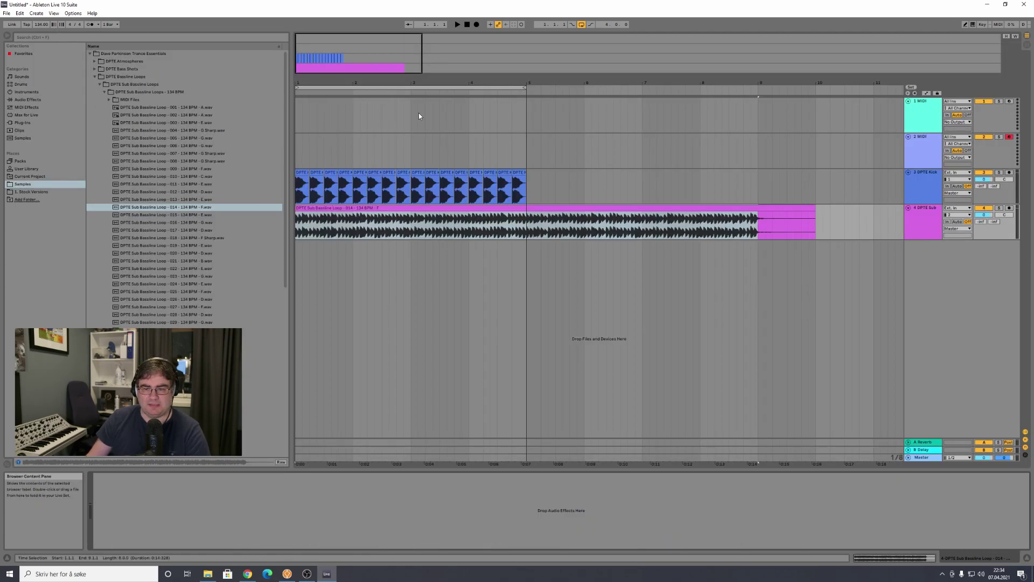
- Play the kick with the unwarped sub bassline over the loop from 1.1.1 to 5.1.1 and stop
{"action": "left_click", "coordinate": [455, 86]}
{"action": "key", "text": "space"}
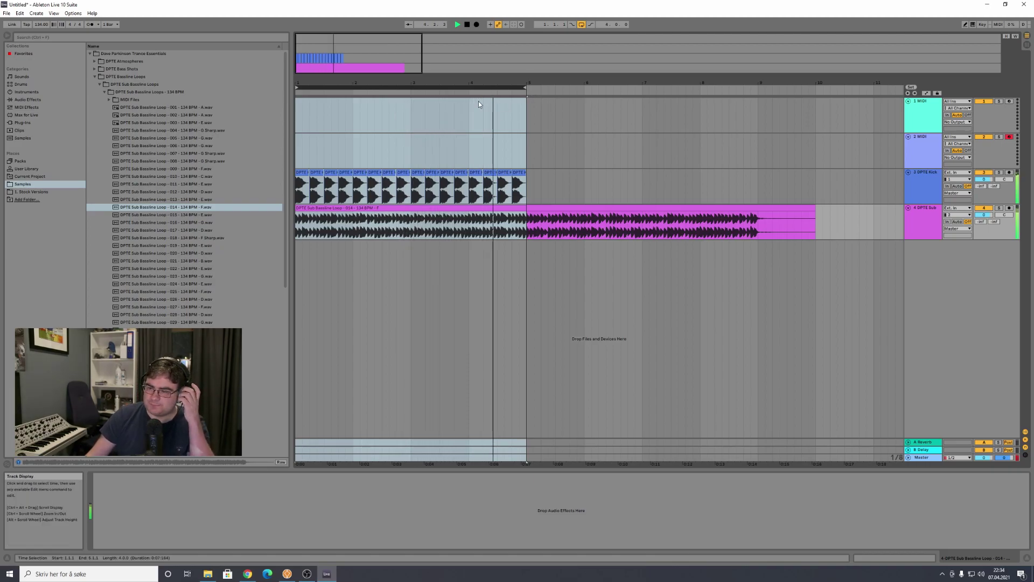
{"action": "key", "text": "space"}
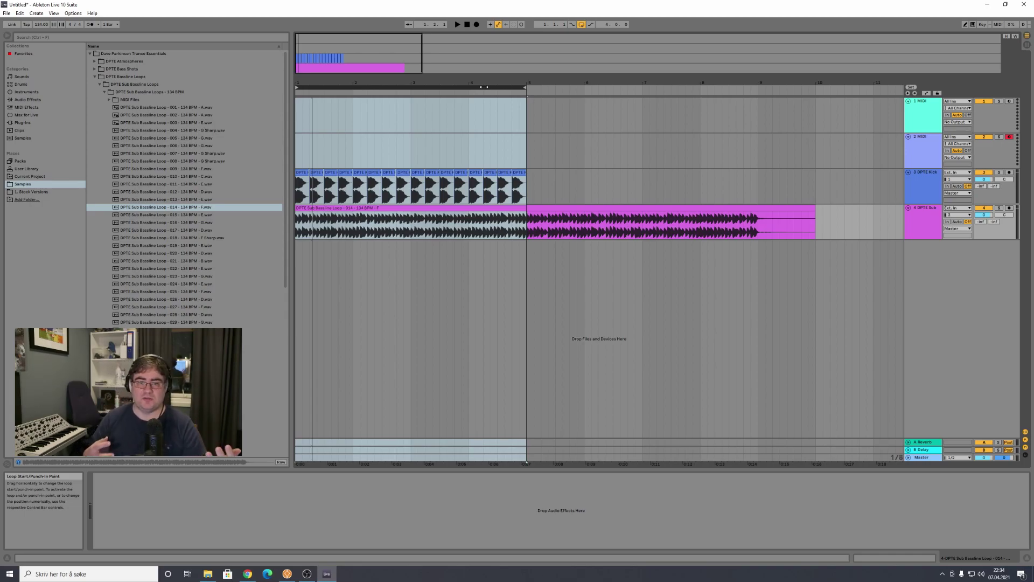
- Collapse the expanded bassline sample folders and delete the 4 DPTE Sub track
{"action": "left_click", "coordinate": [104, 92]}
{"action": "left_click", "coordinate": [100, 84]}
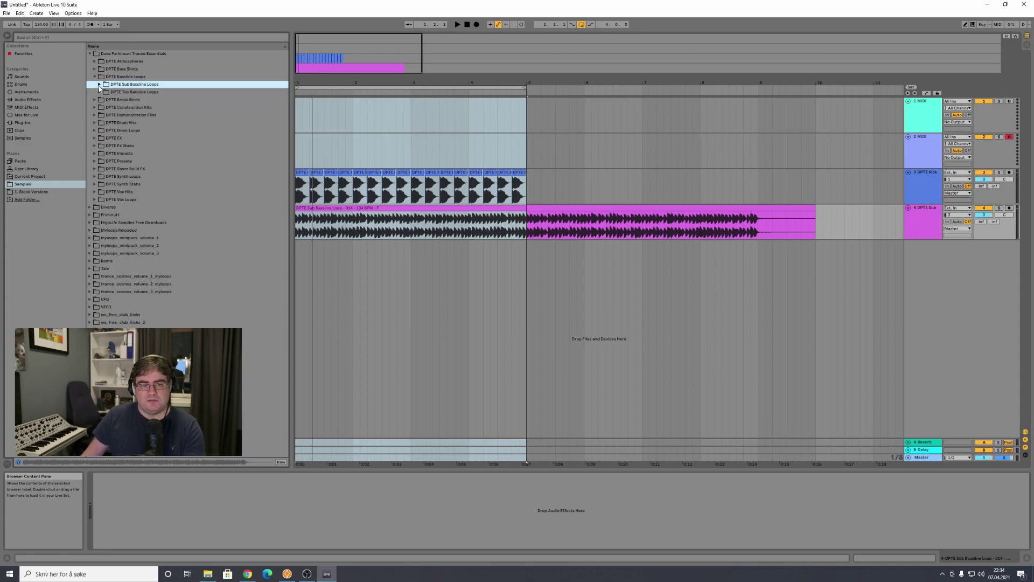
{"action": "left_click", "coordinate": [94, 77]}
{"action": "left_click", "coordinate": [90, 53]}
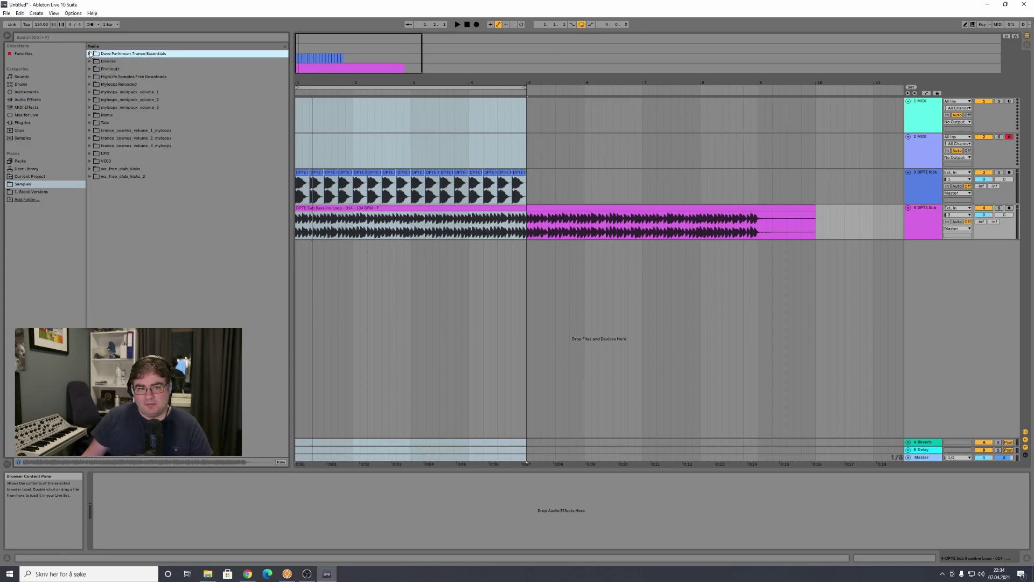
{"action": "left_click", "coordinate": [925, 219]}
{"action": "key", "text": "Delete"}
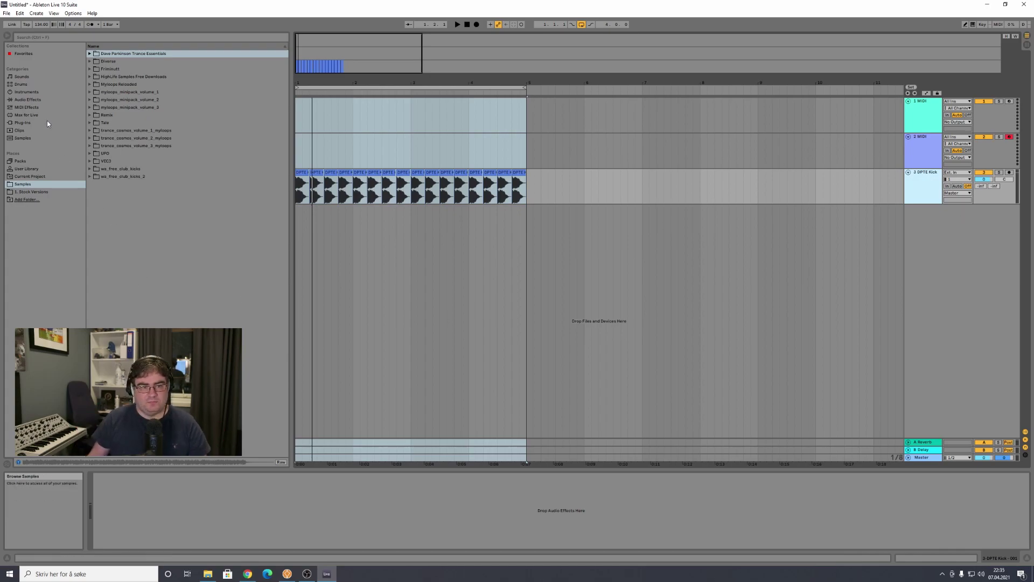
- Browse the instruments and expand Analog's Bass preset folder
{"action": "left_click", "coordinate": [28, 93]}
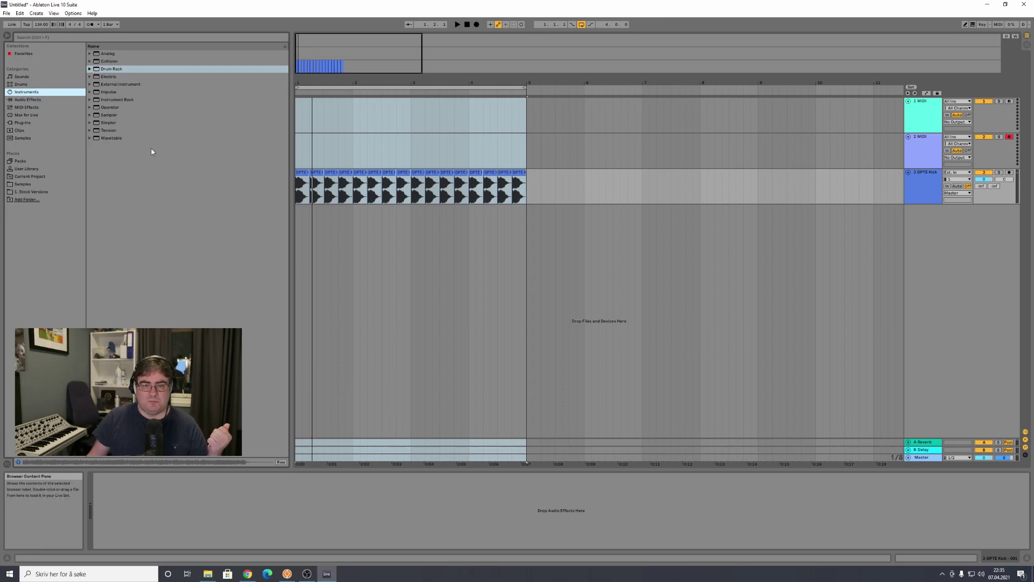
{"action": "left_click", "coordinate": [93, 54]}
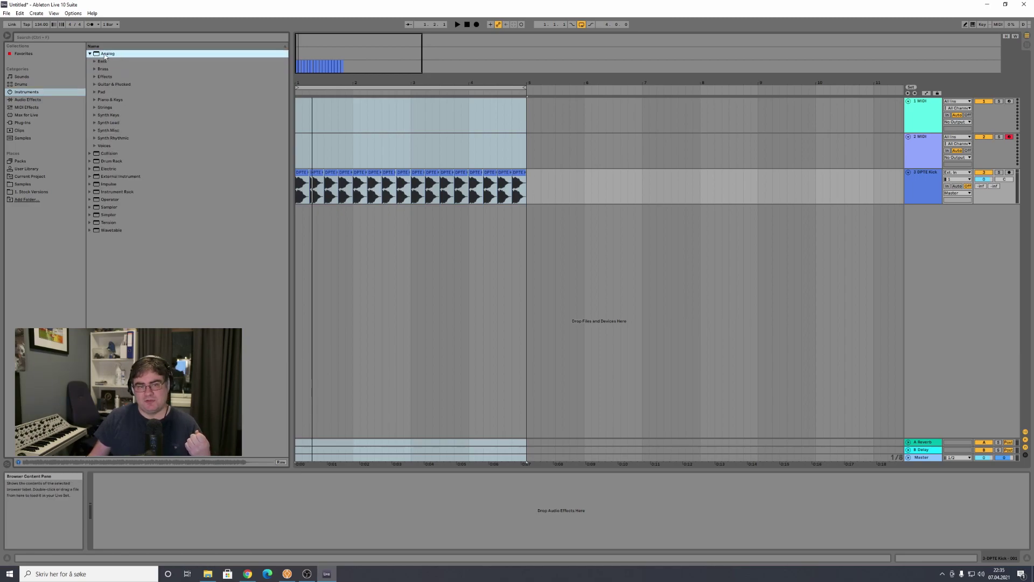
{"action": "left_click", "coordinate": [102, 61]}
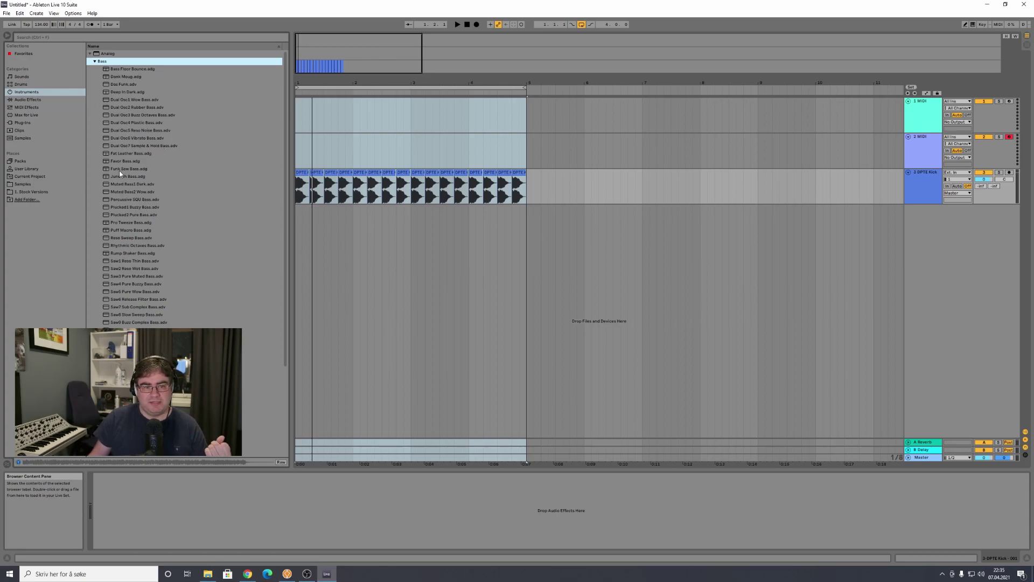
- Audition several of the Analog bass presets, including Muted Bass2 Wow, Fat Leather Bass and Bass Floor Bounce
{"action": "left_click", "coordinate": [129, 206]}
{"action": "left_click", "coordinate": [130, 192]}
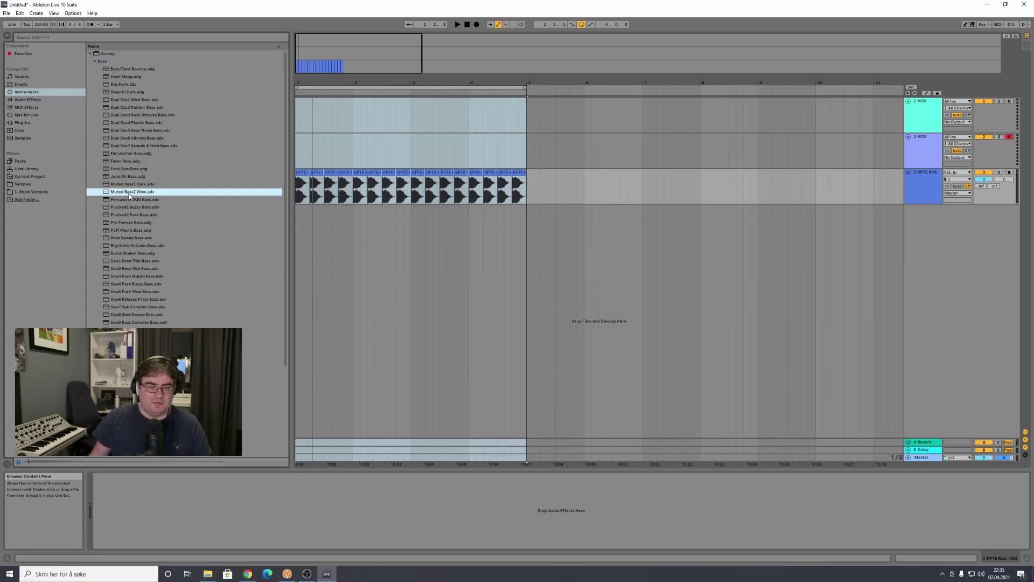
{"action": "left_click", "coordinate": [131, 177]}
{"action": "left_click", "coordinate": [134, 154]}
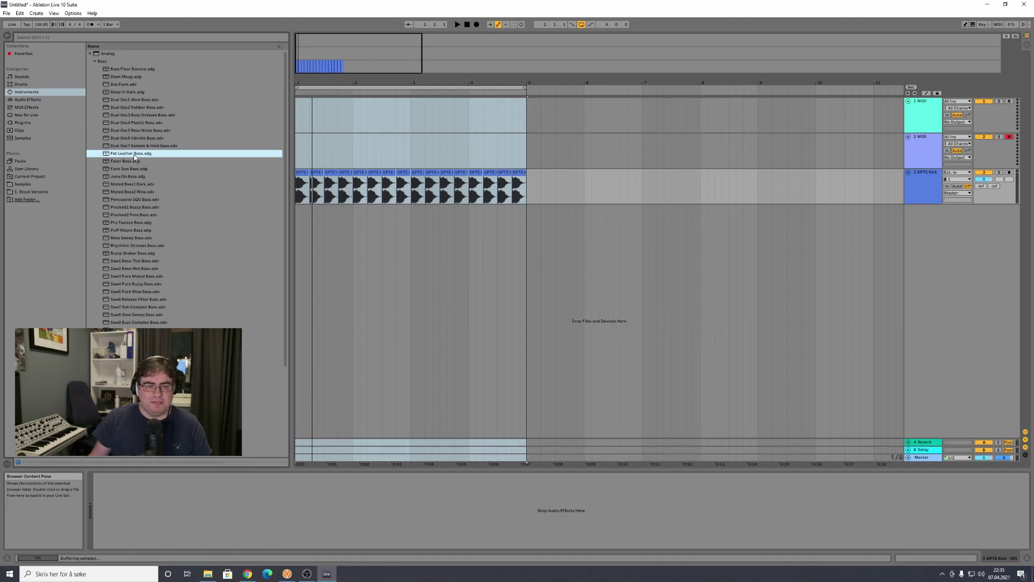
{"action": "left_click", "coordinate": [135, 139]}
{"action": "left_click", "coordinate": [136, 130]}
{"action": "left_click", "coordinate": [135, 115]}
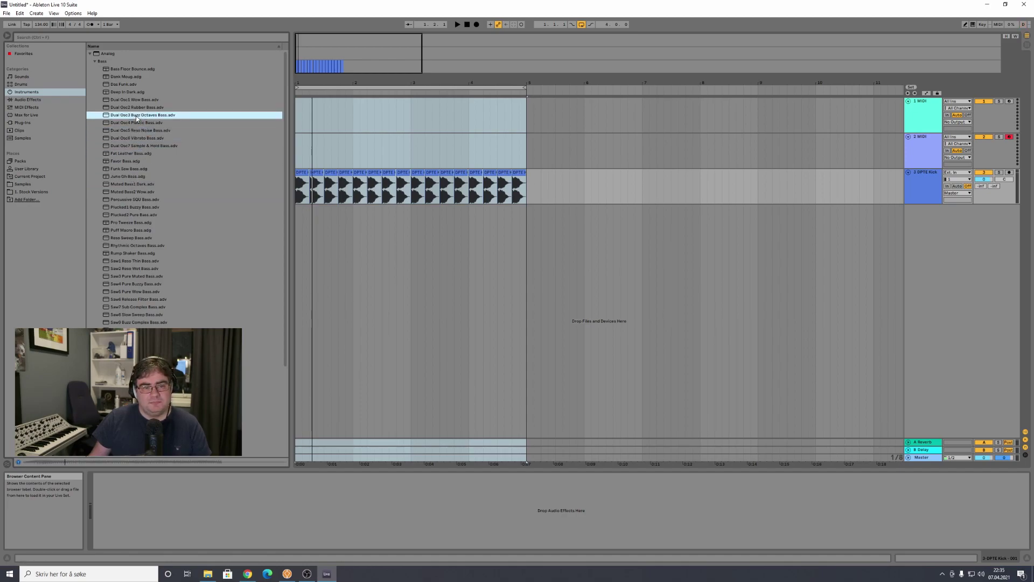
{"action": "left_click", "coordinate": [134, 107]}
{"action": "left_click", "coordinate": [134, 92]}
{"action": "key", "text": "Up"}
{"action": "key", "text": "Up"}
{"action": "key", "text": "Up"}
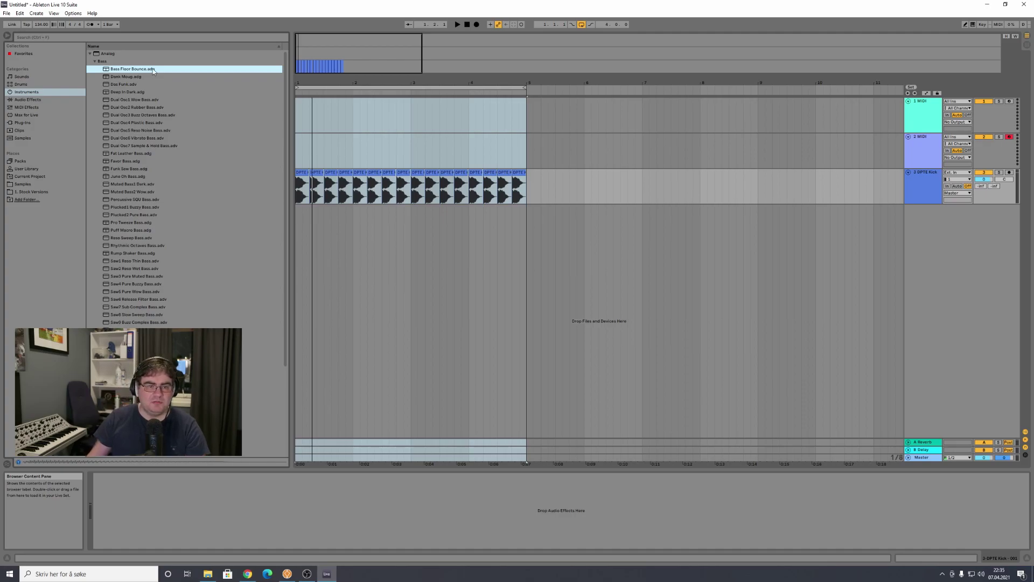
{"action": "key", "text": "Down"}
{"action": "key", "text": "Down"}
{"action": "key", "text": "Down"}
{"action": "key", "text": "Down"}
{"action": "key", "text": "Down"}
{"action": "key", "text": "Down"}
{"action": "key", "text": "Down"}
{"action": "key", "text": "Down"}
{"action": "key", "text": "Down"}
{"action": "key", "text": "Down"}
{"action": "key", "text": "Down"}
{"action": "key", "text": "Down"}
{"action": "key", "text": "Down"}
{"action": "key", "text": "Down"}
{"action": "key", "text": "Down"}
{"action": "key", "text": "Down"}
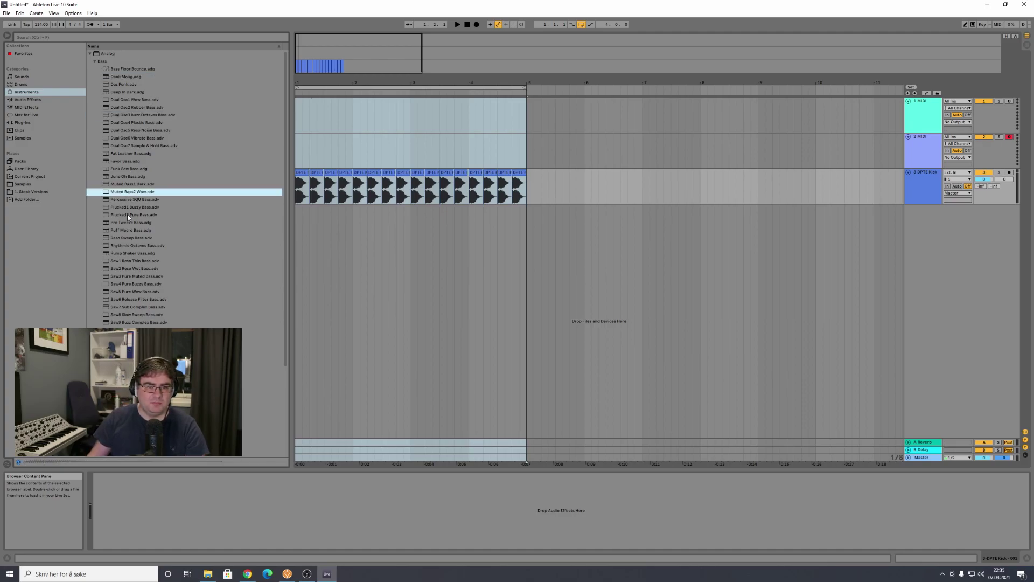
- Add the Saw3 Pure Muted Bass preset as a new MIDI track below the kick and enlarge the track's height
{"action": "left_click", "coordinate": [124, 276]}
{"action": "left_click_drag", "start_coordinate": [124, 276], "coordinate": [350, 274]}
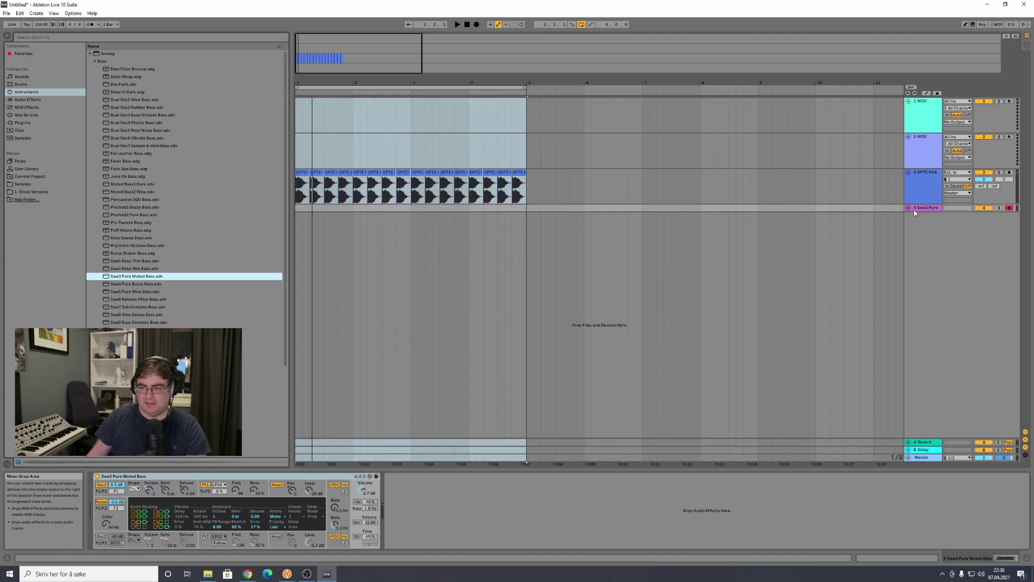
{"action": "left_click_drag", "start_coordinate": [917, 213], "coordinate": [920, 244]}
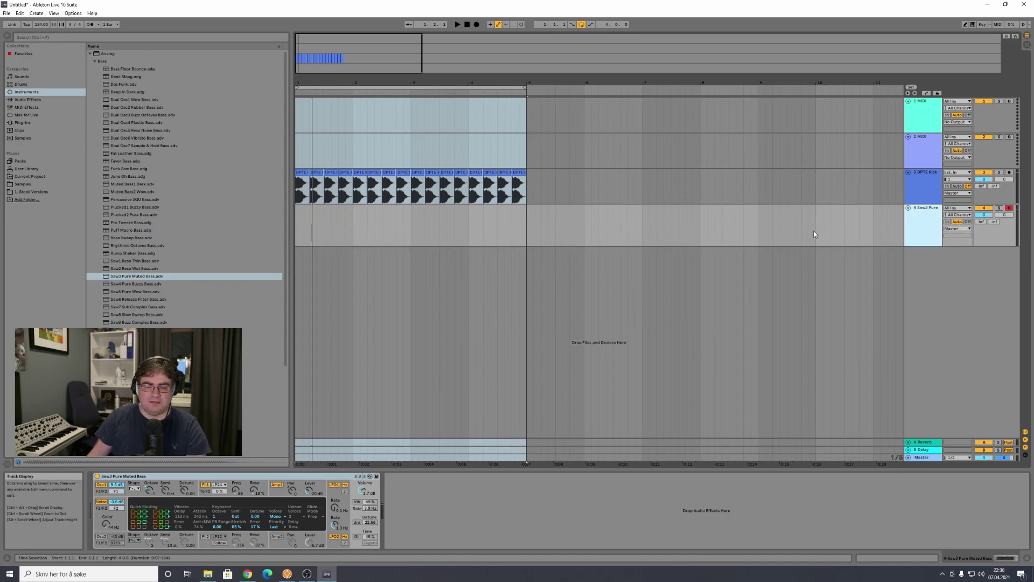
- Select 1.1.1 to 5.1.1 on the Saw3 Pure Muted Bass track and insert an empty four-bar MIDI clip there
{"action": "left_click", "coordinate": [447, 225]}
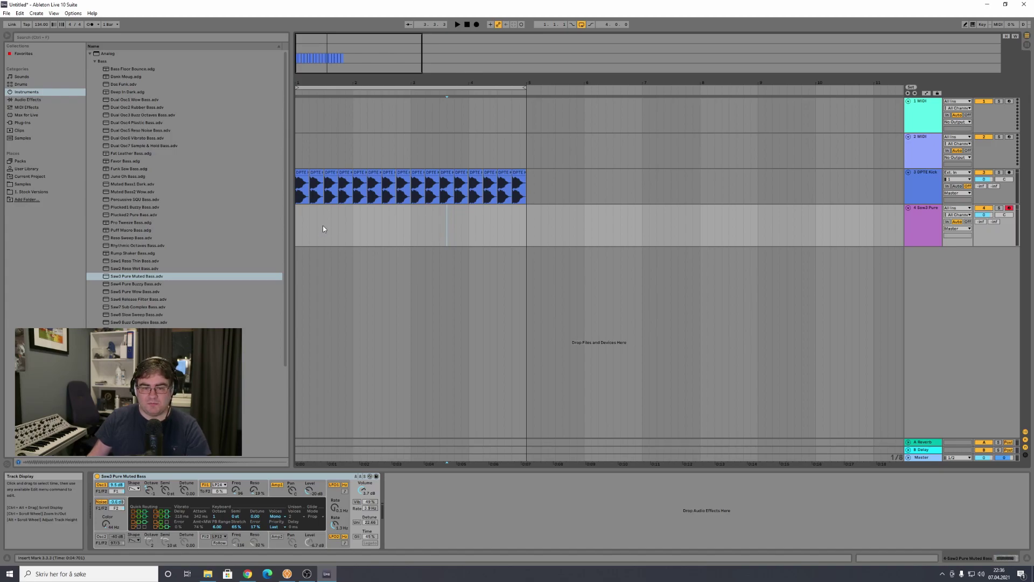
{"action": "left_click_drag", "start_coordinate": [297, 229], "coordinate": [525, 232]}
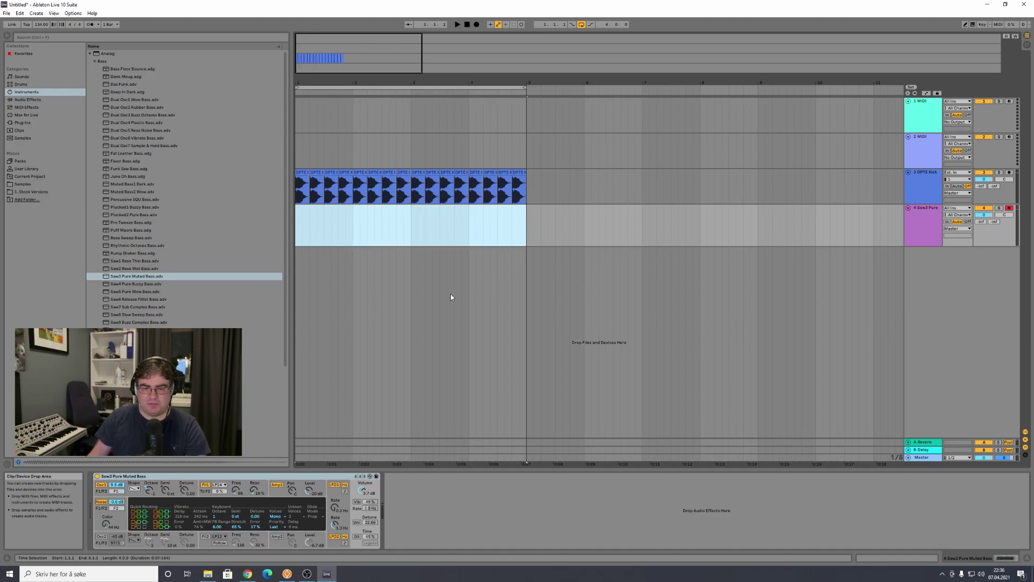
{"action": "left_click", "coordinate": [19, 13]}
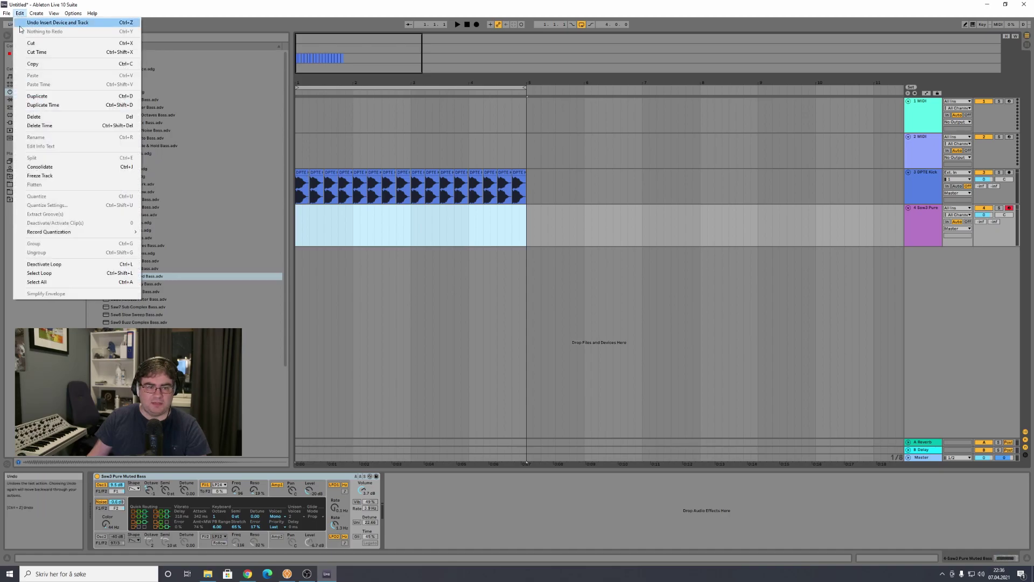
{"action": "mouse_move", "coordinate": [33, 13]}
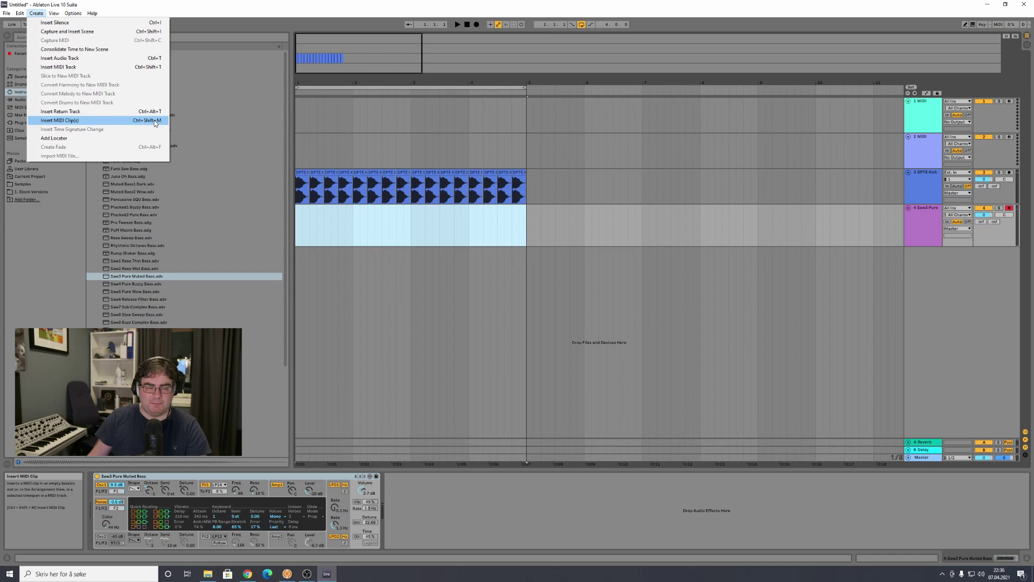
{"action": "left_click", "coordinate": [115, 119]}
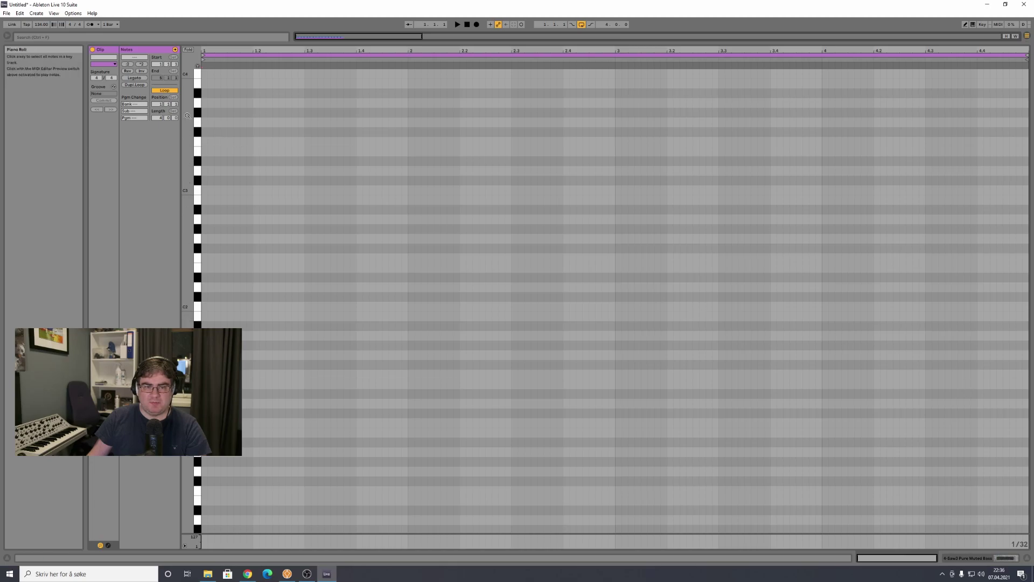
- Compare the Saw3 Pure Muted Bass device controls with the new MIDI clip's note editor by switching between them
{"action": "left_click", "coordinate": [981, 560]}
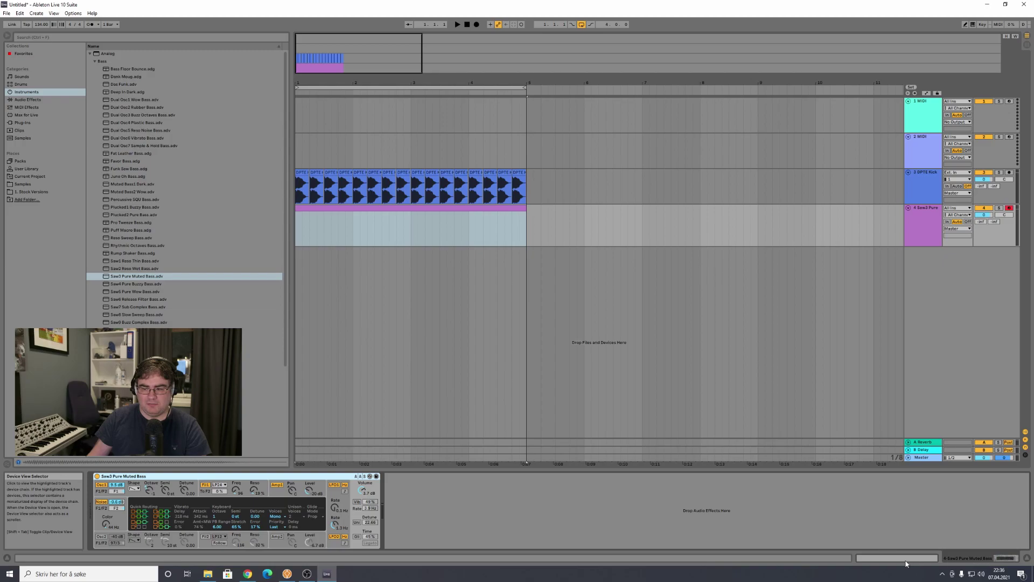
{"action": "left_click", "coordinate": [526, 226]}
{"action": "left_click", "coordinate": [415, 210]}
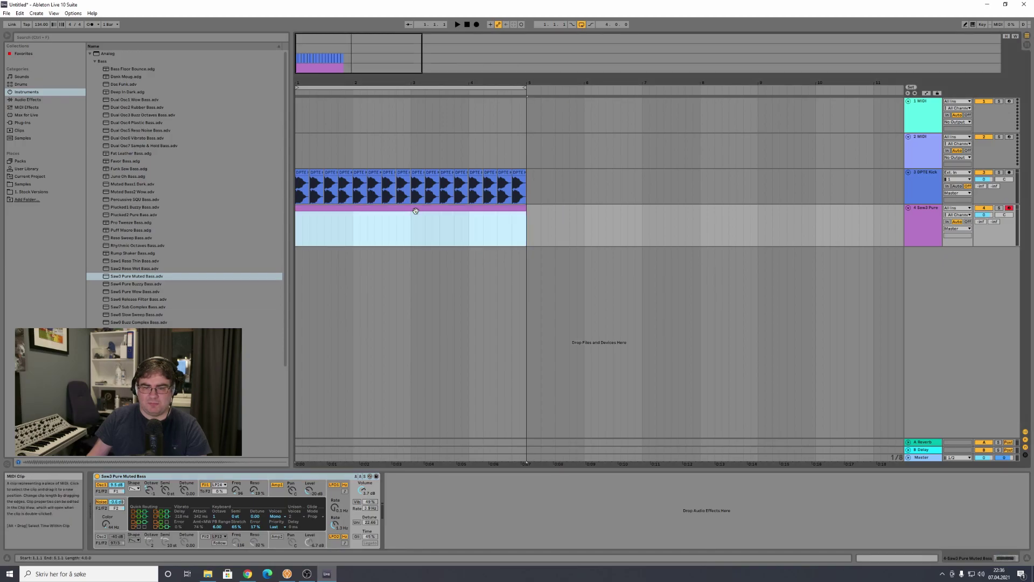
{"action": "double_click", "coordinate": [415, 210]}
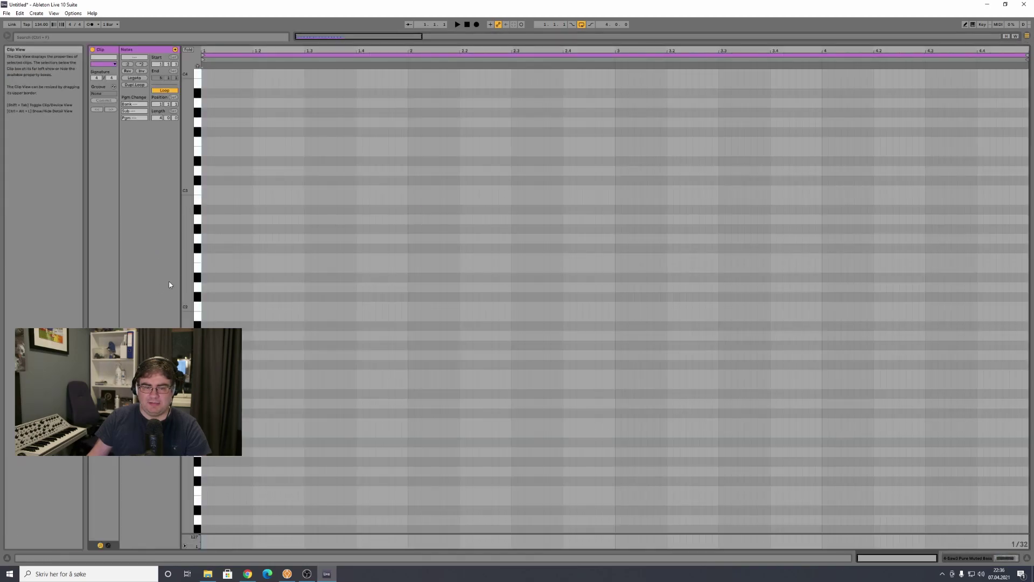
{"action": "left_click", "coordinate": [978, 557]}
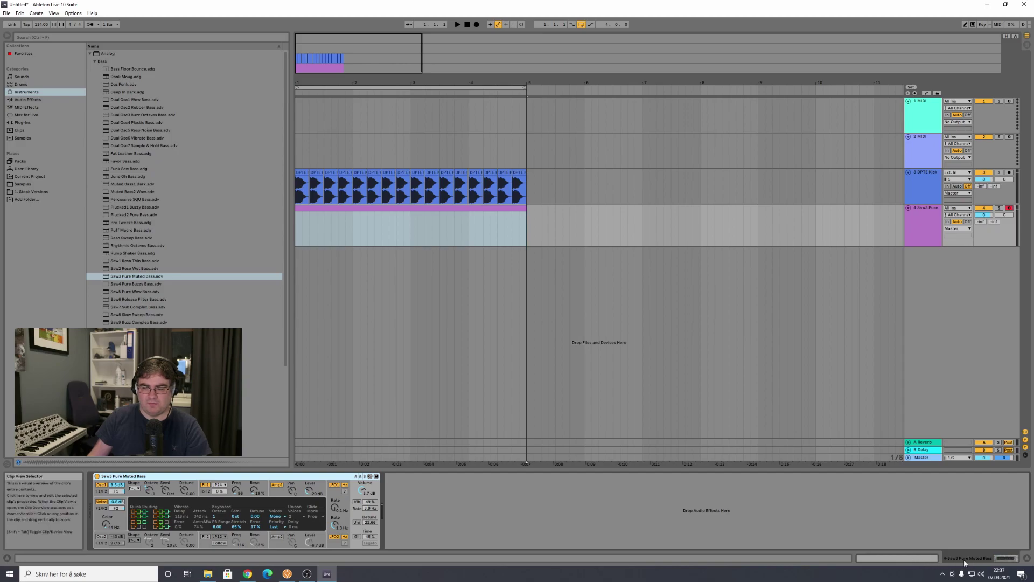
{"action": "left_click", "coordinate": [896, 557]}
{"action": "left_click", "coordinate": [966, 559]}
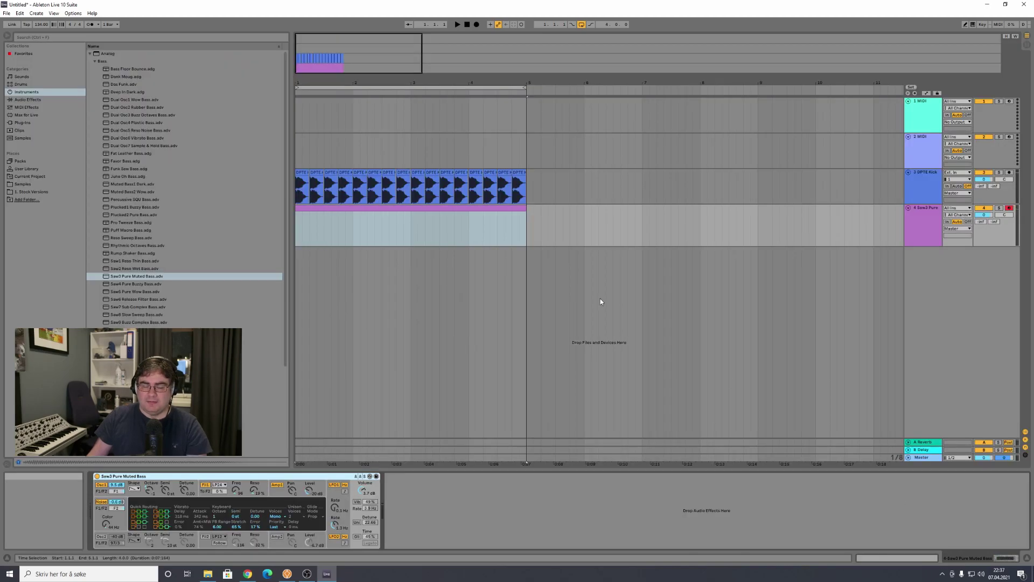
{"action": "left_click", "coordinate": [401, 211]}
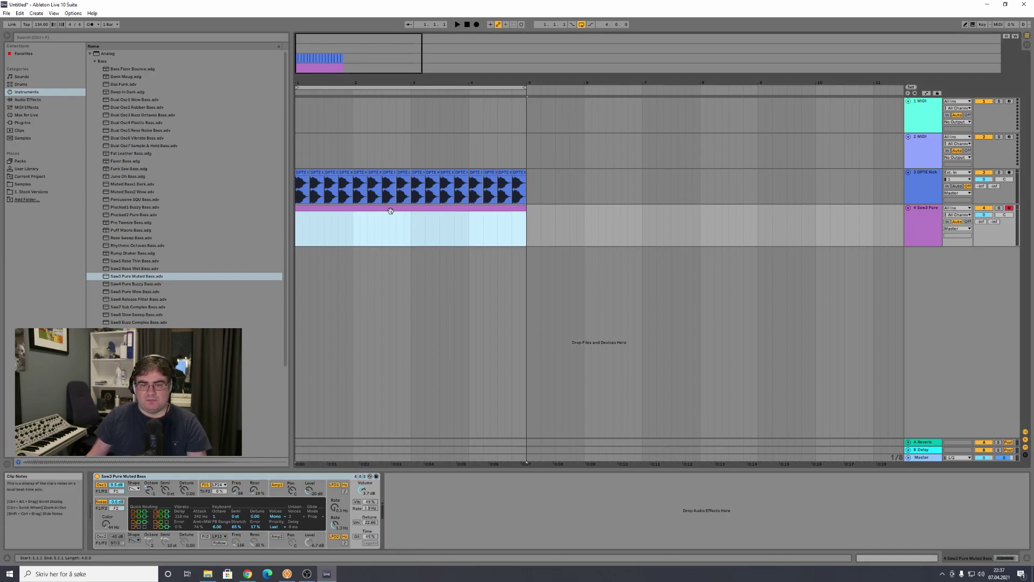
- Open the Saw3 Pure Muted Bass clip's note editor at the low octaves and turn on Draw Mode
{"action": "double_click", "coordinate": [410, 232]}
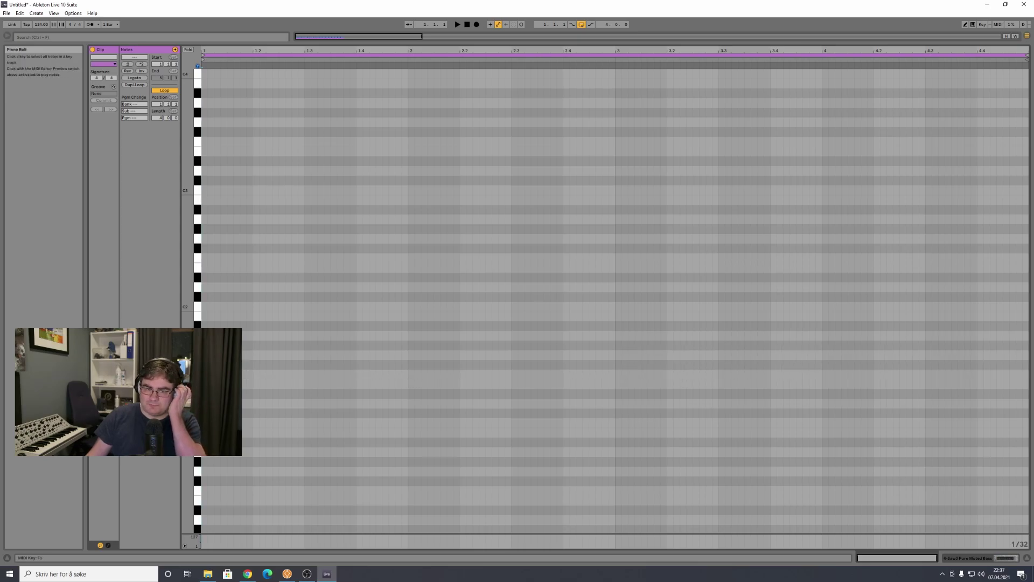
{"action": "scroll", "coordinate": [197, 429], "scroll_direction": "down", "scroll_amount": 2}
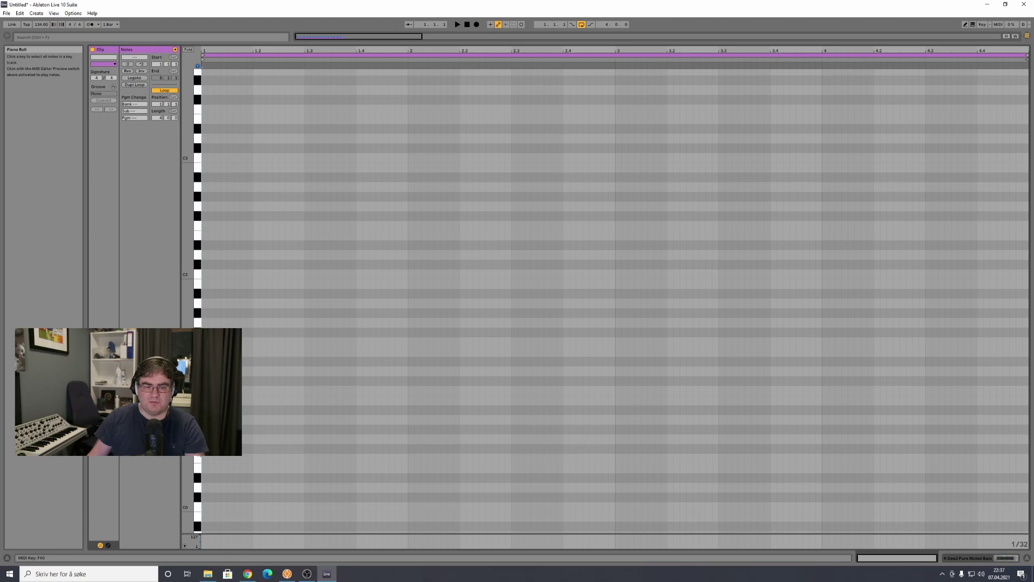
{"action": "left_click", "coordinate": [252, 448]}
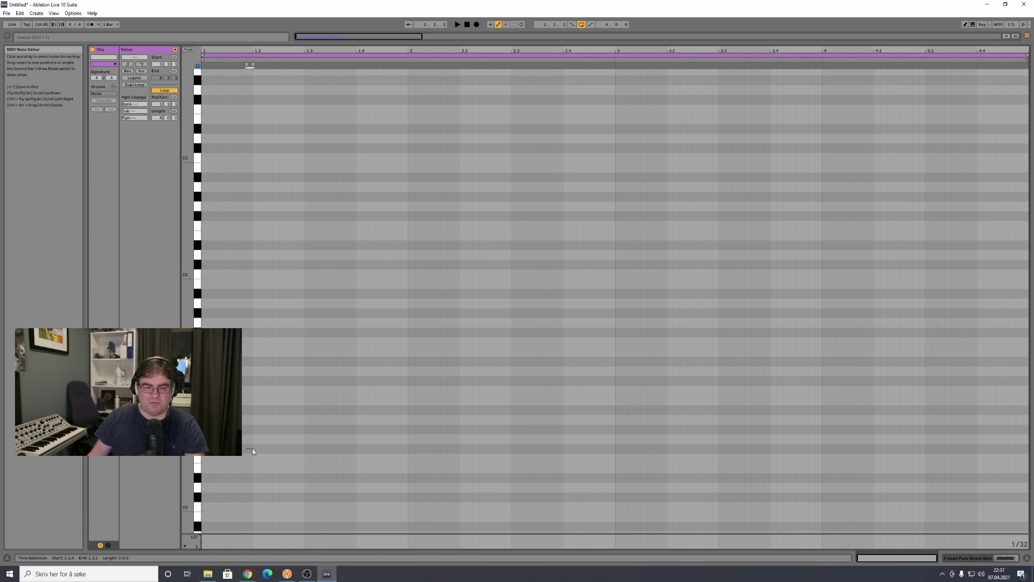
{"action": "left_click", "coordinate": [240, 449]}
{"action": "left_click", "coordinate": [203, 448]}
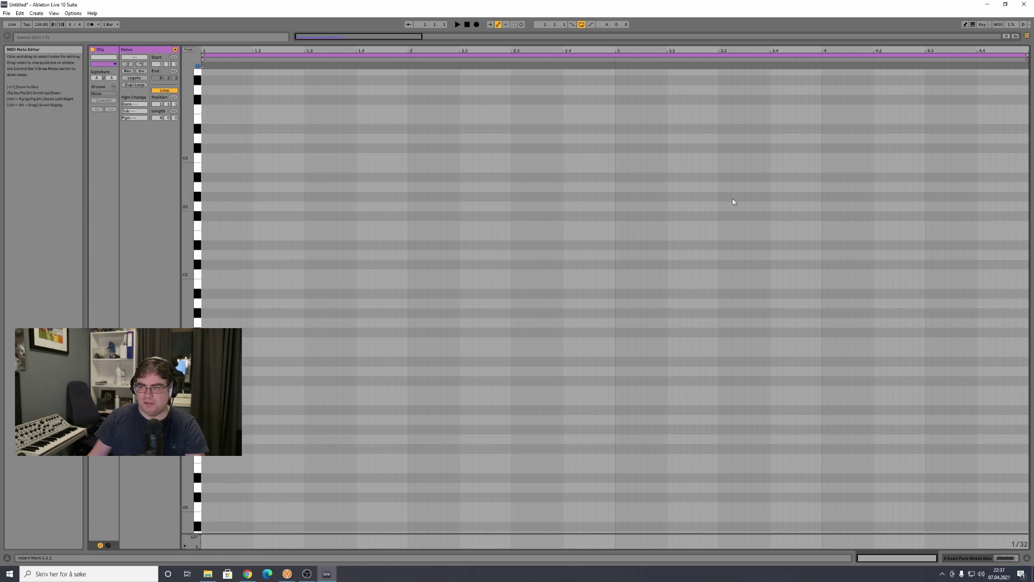
{"action": "left_click", "coordinate": [965, 25]}
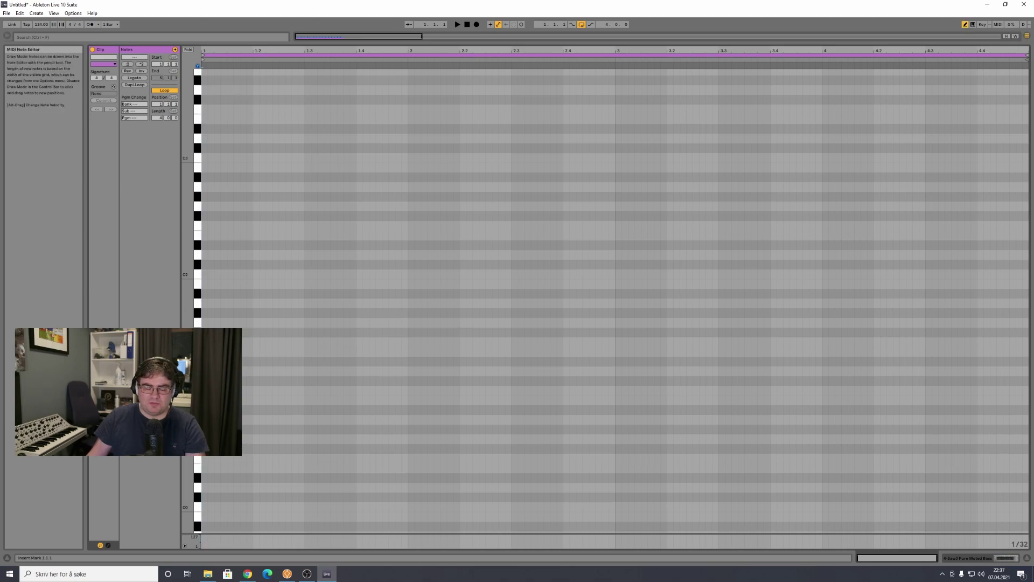
- Try short F#0 notes around 1.1.1 and 1.1.2, auditioning them against the kick and deleting each one
{"action": "left_click", "coordinate": [207, 68]}
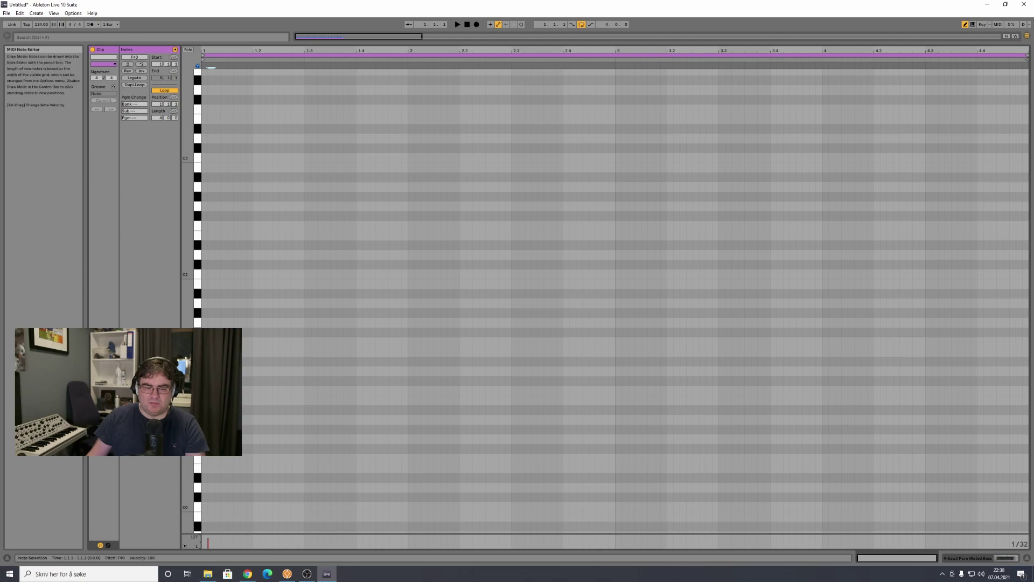
{"action": "key", "text": "space"}
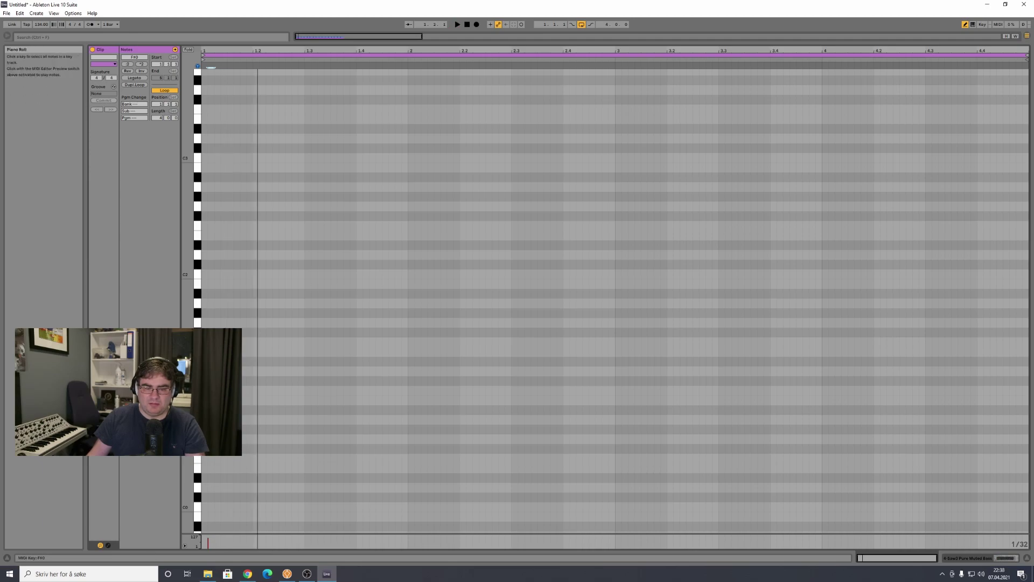
{"action": "key", "text": "space"}
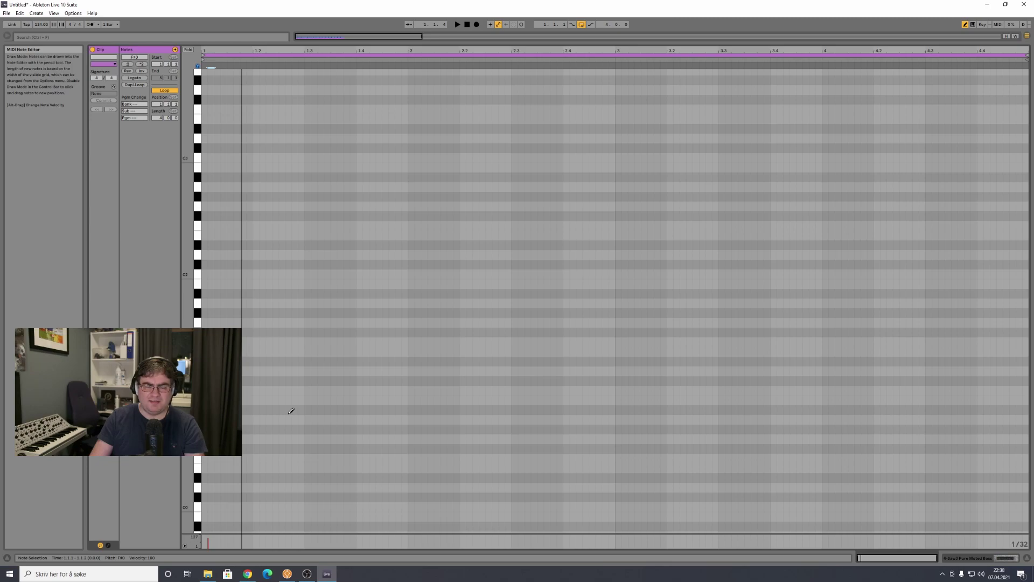
{"action": "key", "text": "Delete"}
{"action": "left_click", "coordinate": [217, 448]}
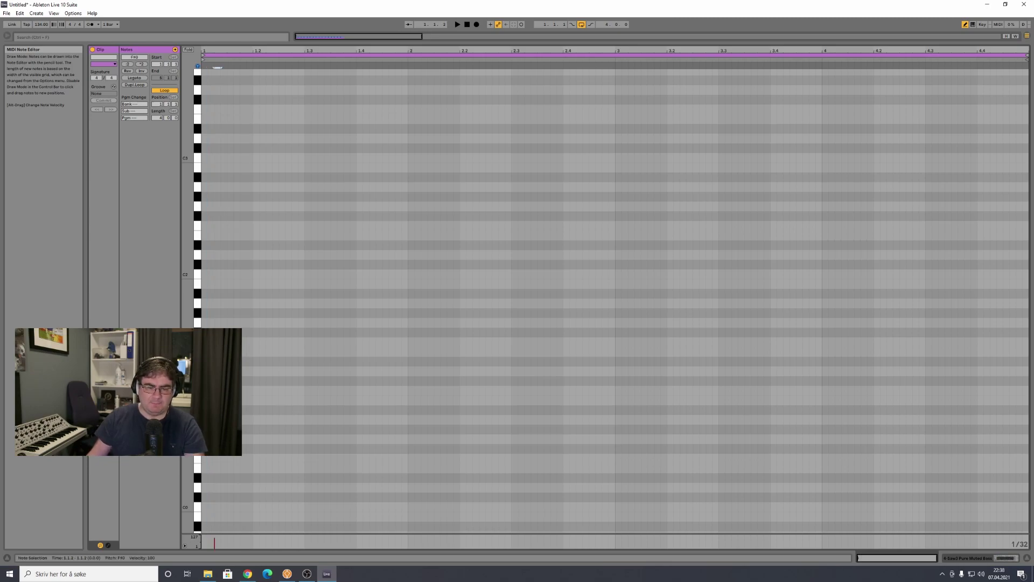
{"action": "key", "text": "space"}
{"action": "key", "text": "Delete"}
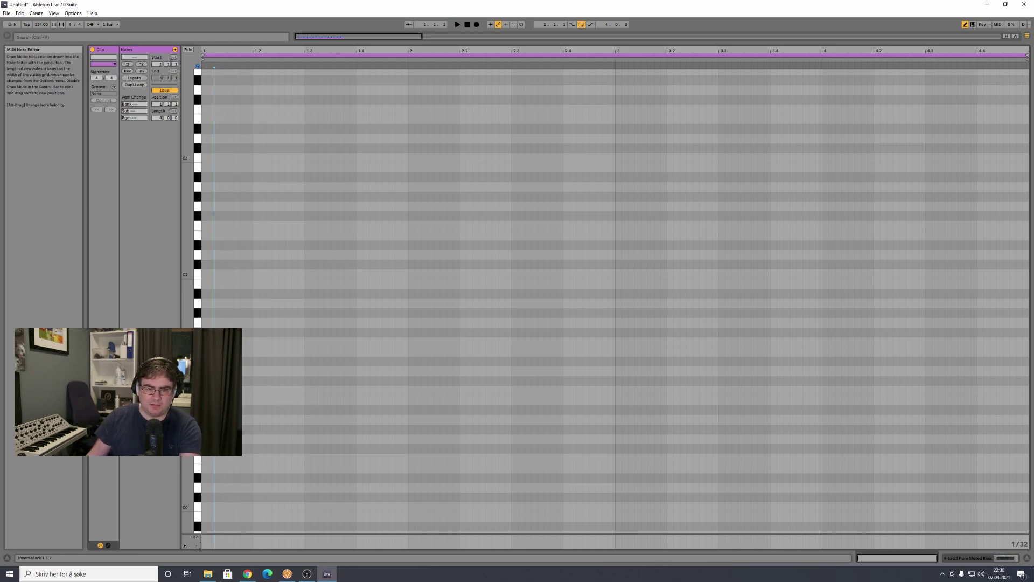
- Draw an F#0 note just after 1.1.2, audition it, lengthen it to a sixteenth and turn off Draw Mode
{"action": "left_click", "coordinate": [223, 449]}
{"action": "key", "text": "space"}
{"action": "key", "text": "space"}
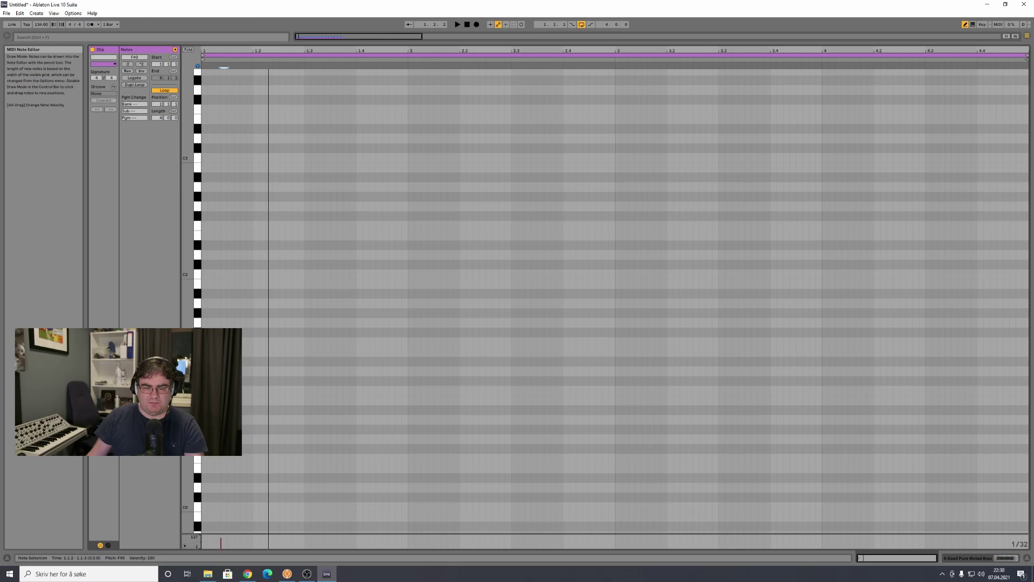
{"action": "left_click_drag", "start_coordinate": [227, 448], "coordinate": [234, 448]}
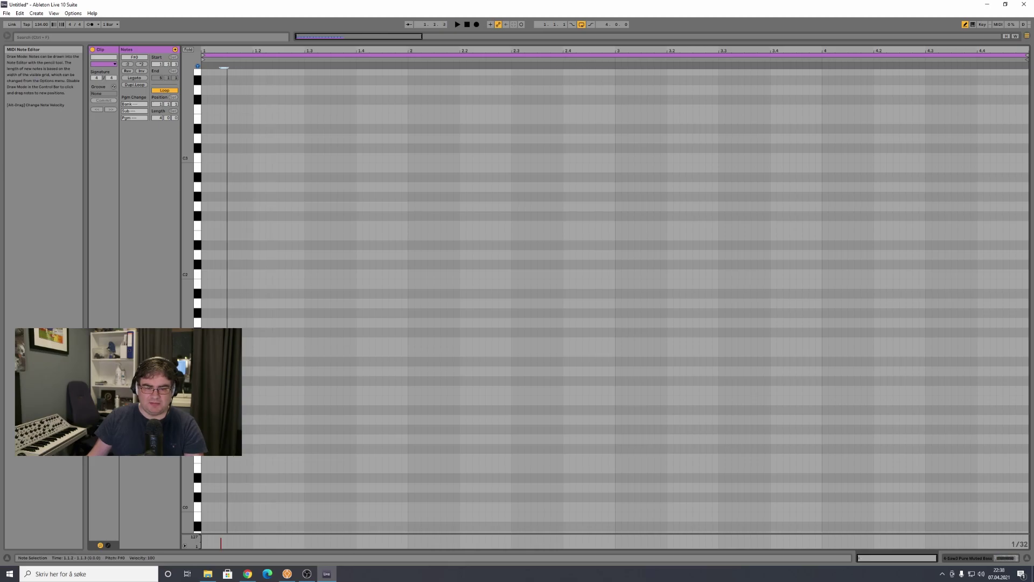
{"action": "key", "text": "b"}
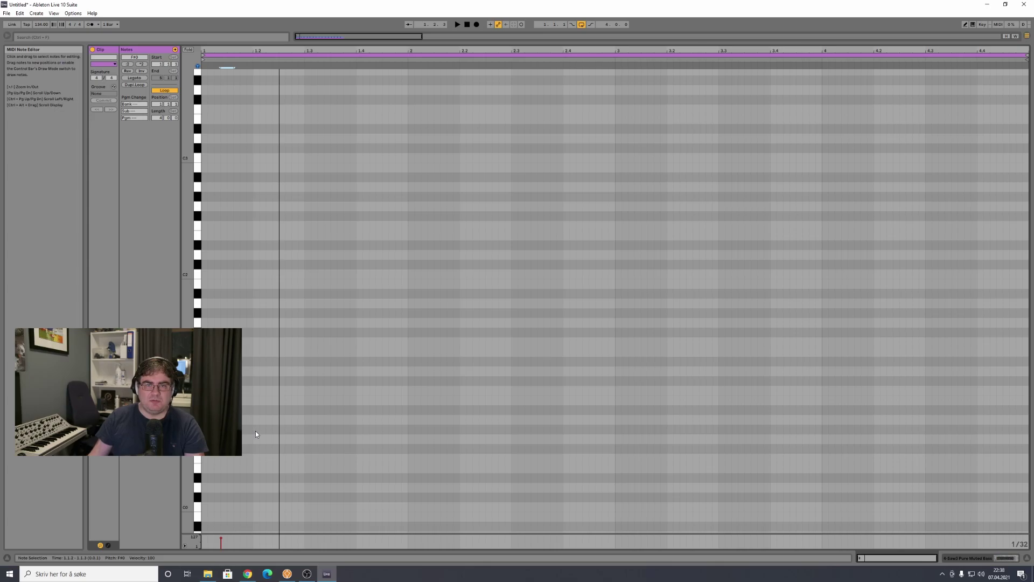
- Shift the F#0 note to 1.1.3, add a second F#0 note at 1.1.4 and audition the pair
{"action": "left_click", "coordinate": [256, 431]}
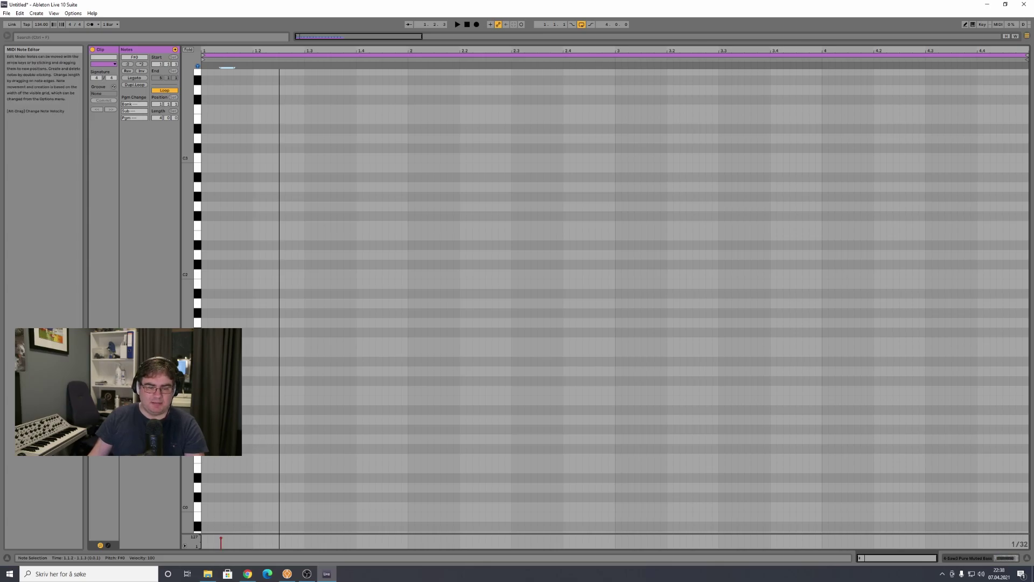
{"action": "key", "text": "Right"}
{"action": "left_click", "coordinate": [237, 456]}
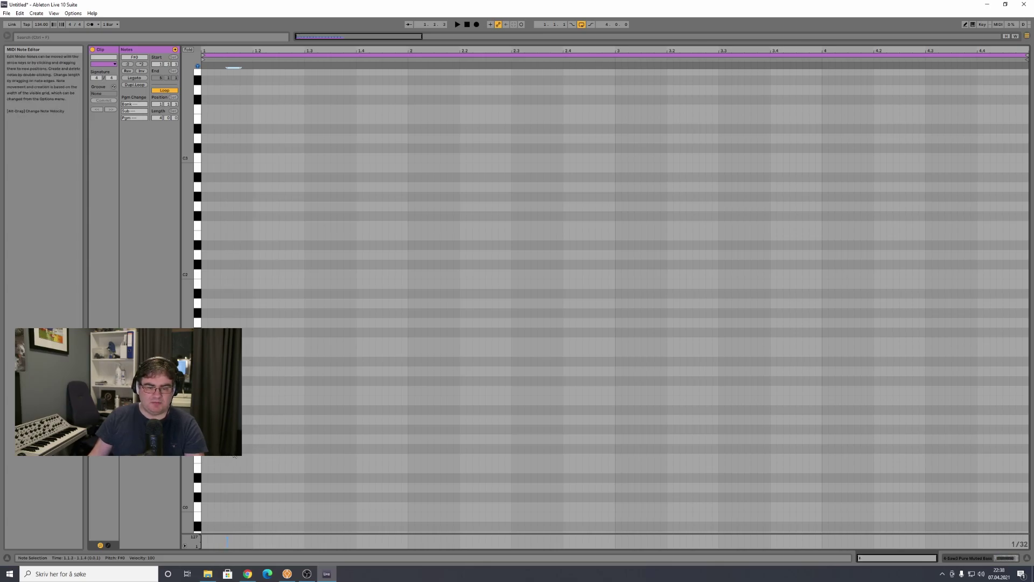
{"action": "key", "text": "space"}
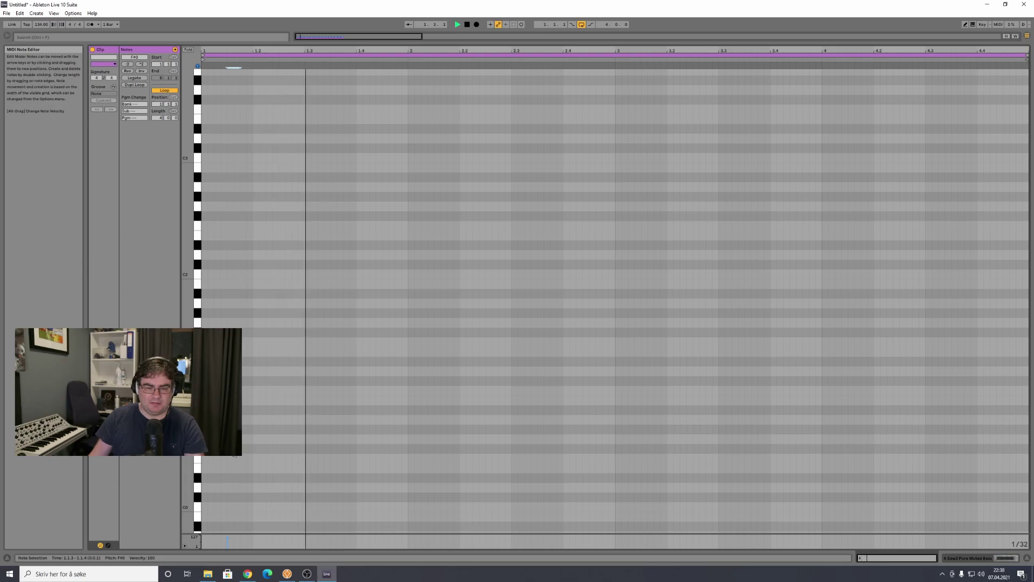
{"action": "key", "text": "space"}
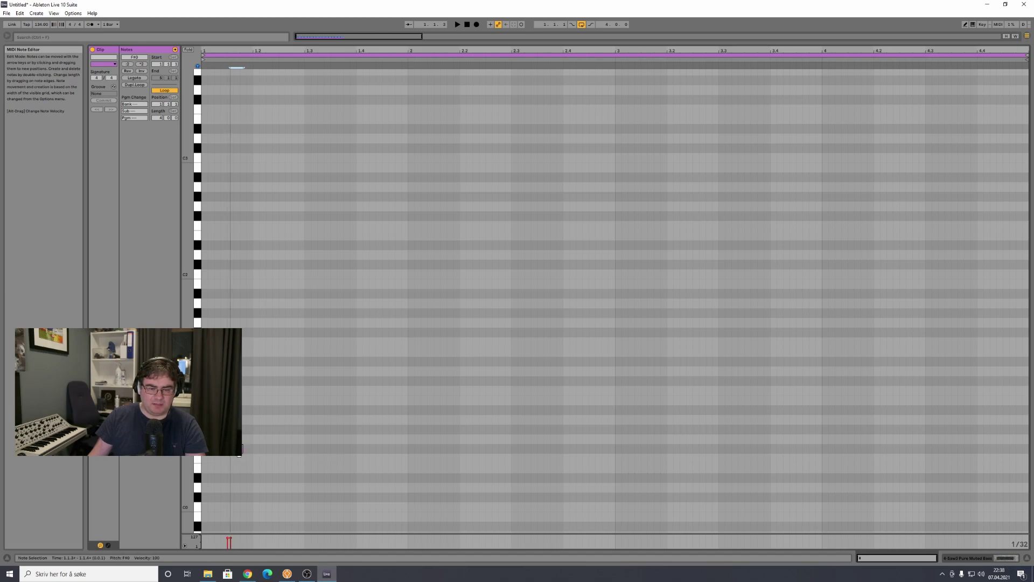
{"action": "key", "text": "Right"}
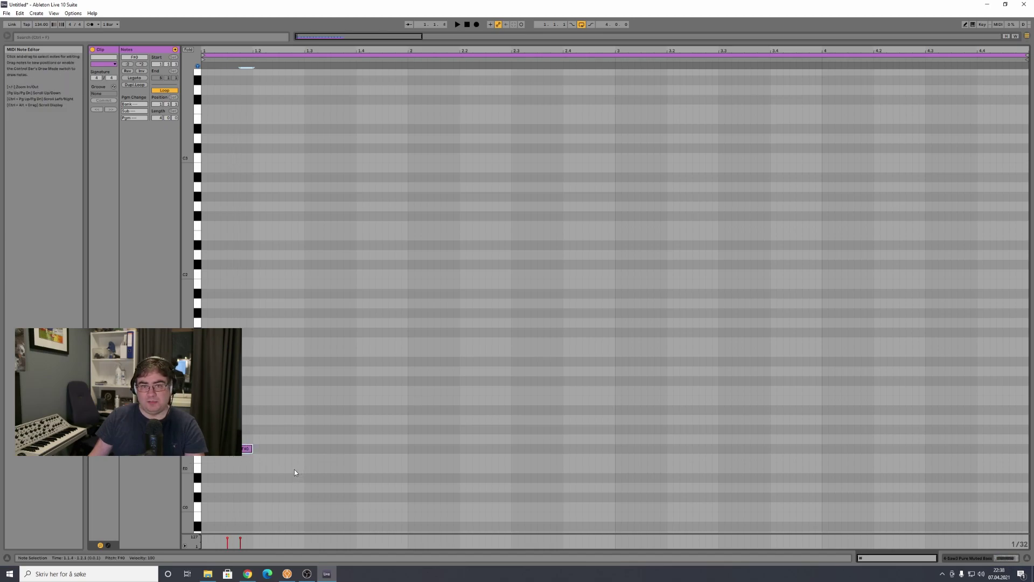
{"action": "key", "text": "space"}
{"action": "key", "text": "space"}
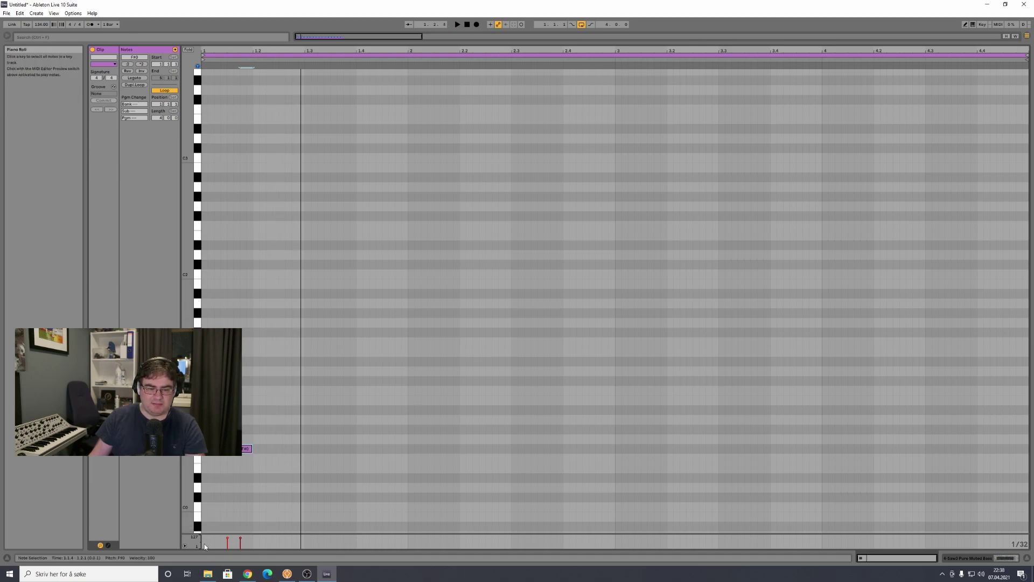
- Switch to OBS to check the webcam source in the recording preview, and return to the bass clip
{"action": "left_click", "coordinate": [307, 573]}
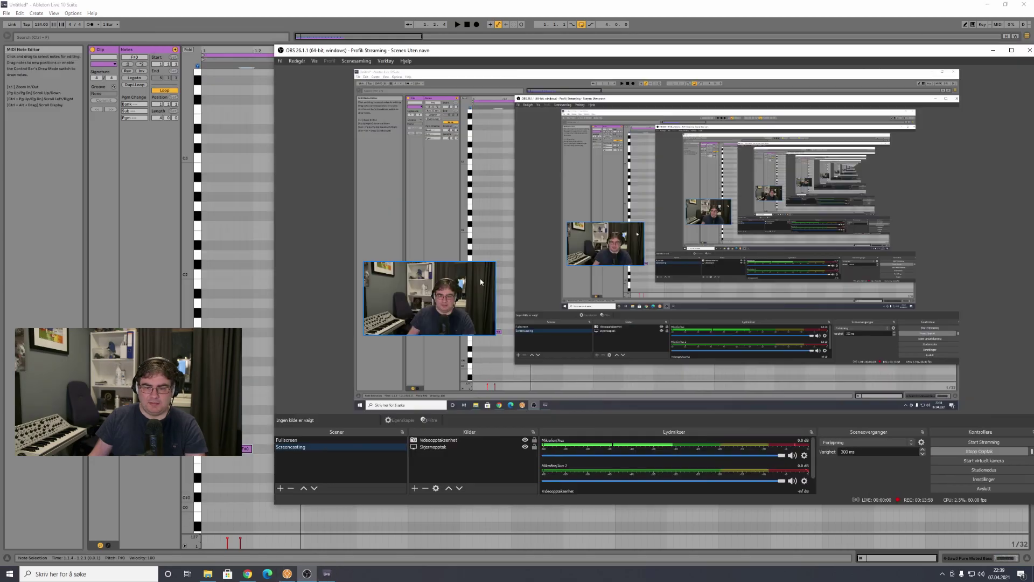
{"action": "left_click", "coordinate": [448, 318]}
{"action": "left_click", "coordinate": [465, 5]}
- Duplicate the two F#0 notes to 1.2.3 and 1.2.4 and audition the result
{"action": "scroll", "coordinate": [271, 449], "scroll_direction": "down", "scroll_amount": 5}
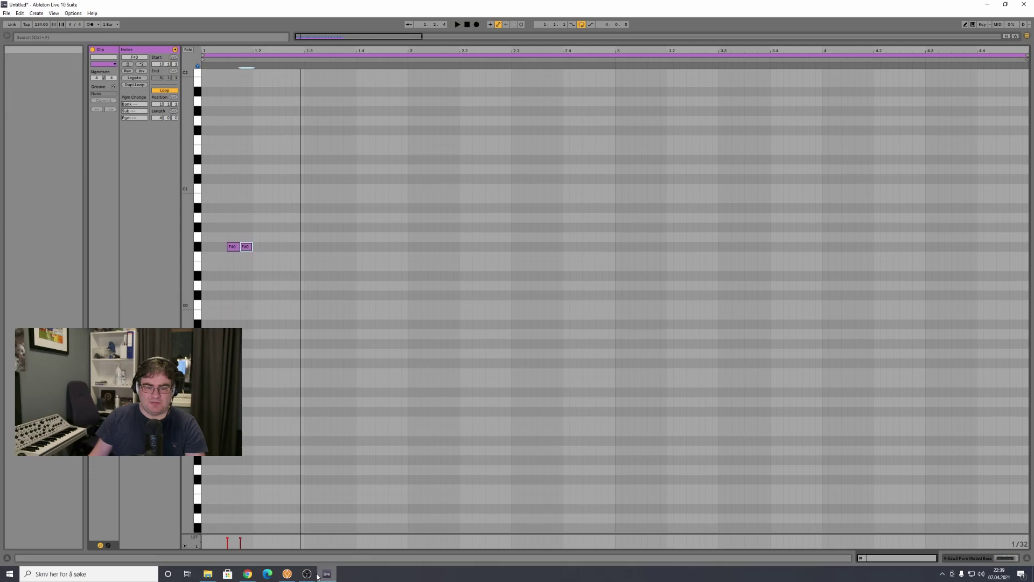
{"action": "key", "text": "ctrl+d"}
{"action": "key", "text": "space"}
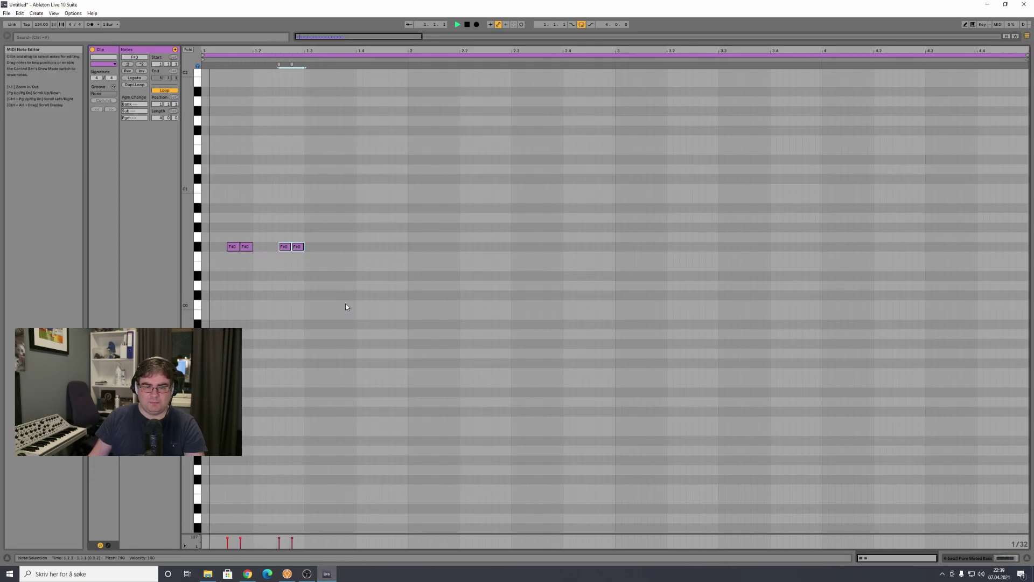
{"action": "key", "text": "space"}
- Rework the F#0 notes into a five-note pattern at 1.1.3, 1.1.4, 1.2.3, 1.3.2 and 1.3.4 while auditioning it
{"action": "left_click", "coordinate": [323, 261]}
{"action": "left_click_drag", "start_coordinate": [302, 249], "coordinate": [214, 242]}
{"action": "key", "text": "space"}
{"action": "key", "text": "space"}
{"action": "key", "text": "space"}
{"action": "left_click", "coordinate": [356, 270]}
{"action": "key", "text": "space"}
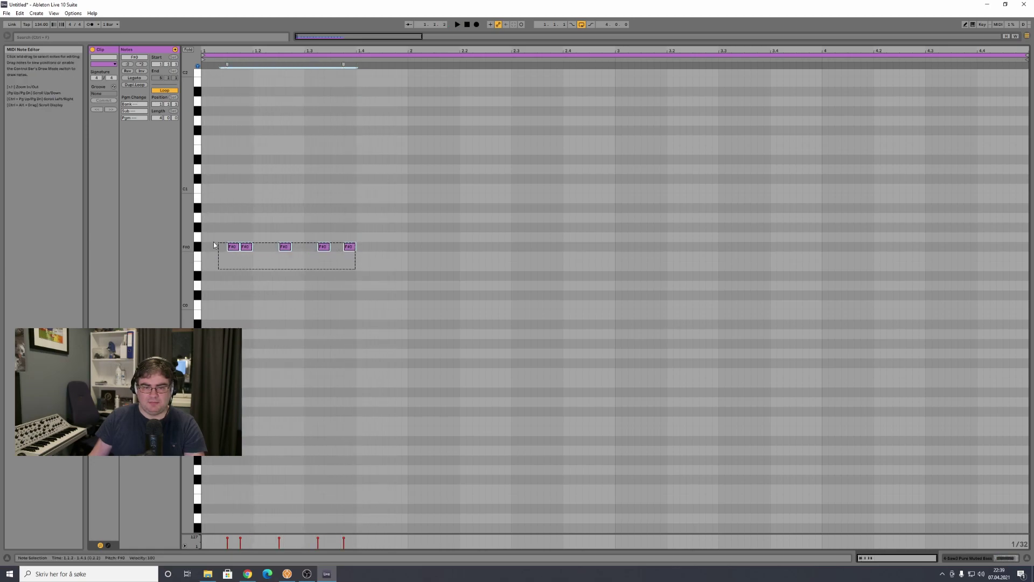
- Duplicate the five-note pattern and move the copy to start at 2.1.3, repeating the rhythm in bar 2
{"action": "key", "text": "ctrl+d"}
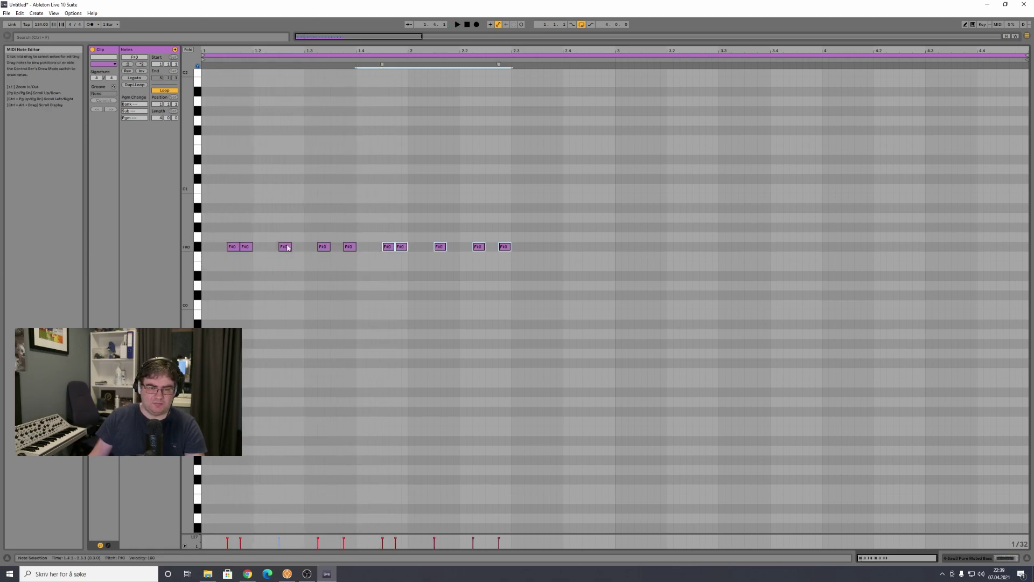
{"action": "key", "text": "space"}
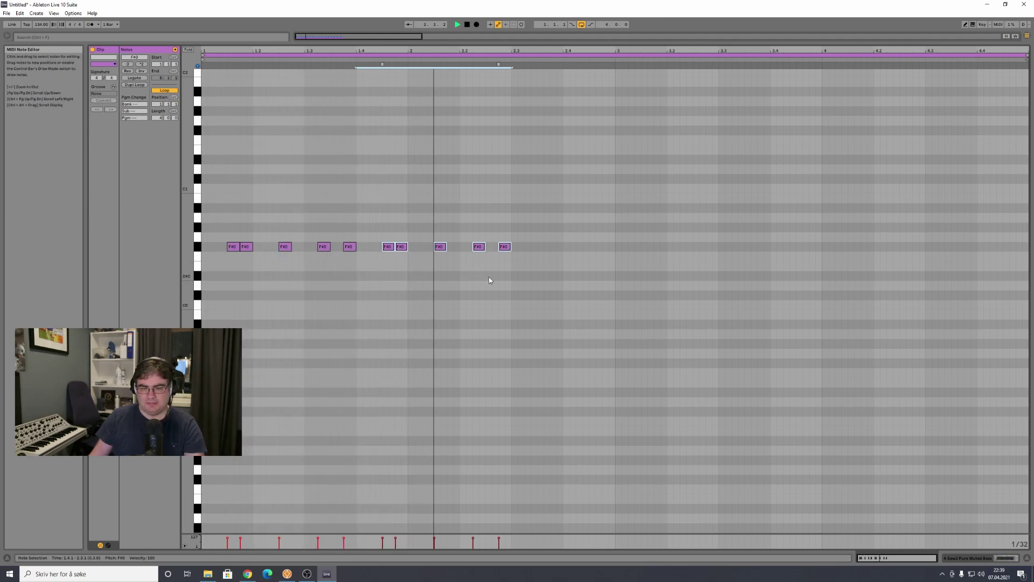
{"action": "left_click", "coordinate": [503, 279]}
{"action": "left_click_drag", "start_coordinate": [232, 247], "coordinate": [439, 248]}
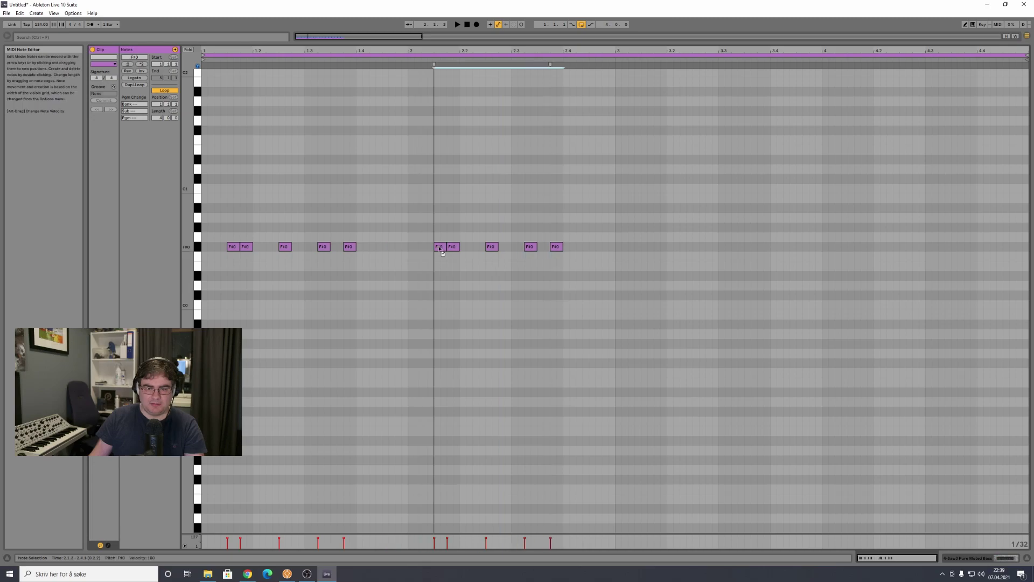
{"action": "key", "text": "space"}
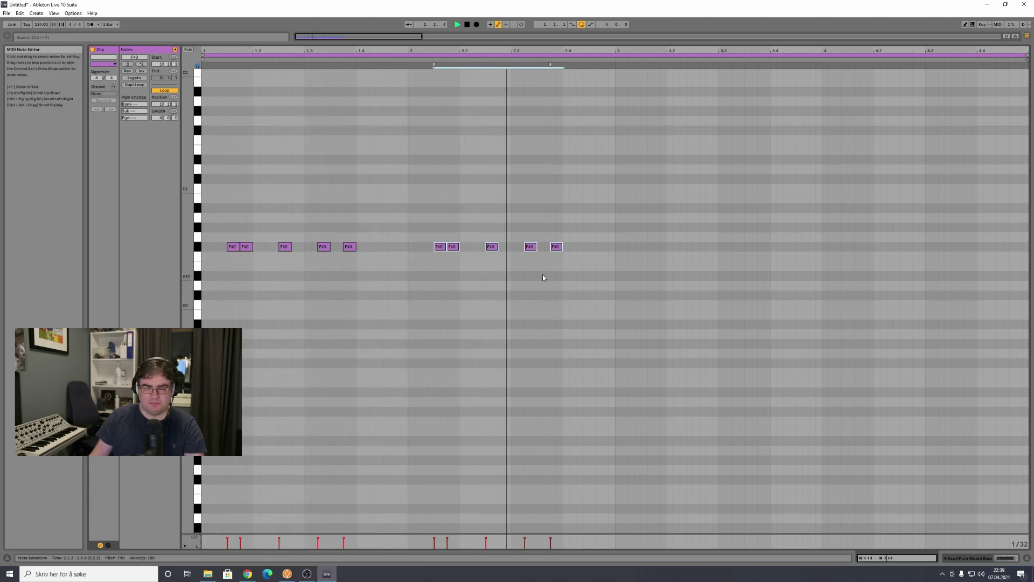
- Duplicate the two-bar F#0 phrase from 1.1.1 to 3.1.1 into bars 3 and 4 and listen to the four-bar loop
{"action": "left_click_drag", "start_coordinate": [617, 284], "coordinate": [213, 222]}
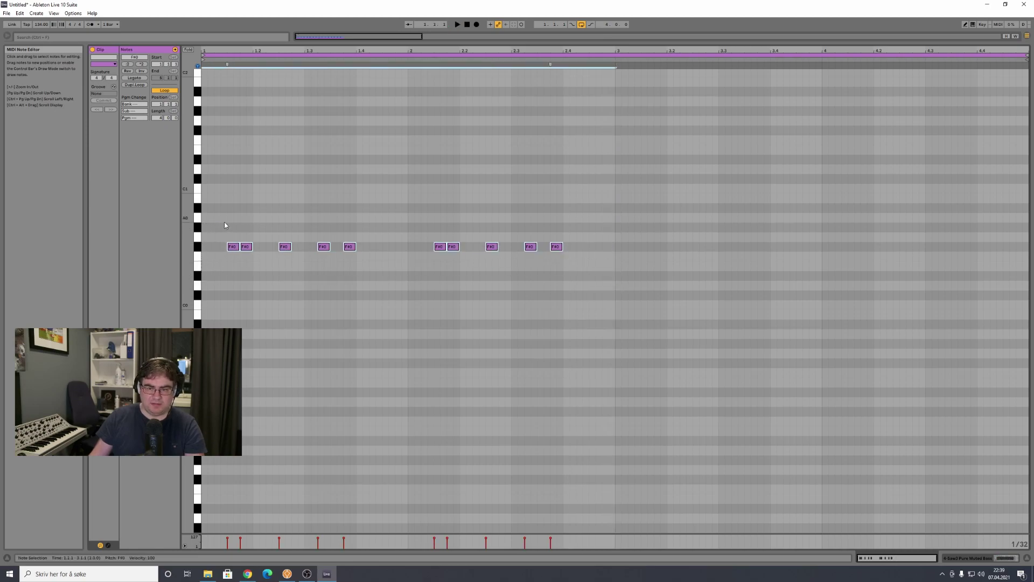
{"action": "left_click", "coordinate": [629, 268]}
{"action": "left_click", "coordinate": [615, 275]}
{"action": "left_click_drag", "start_coordinate": [615, 275], "coordinate": [203, 236]}
{"action": "key", "text": "ctrl+d"}
{"action": "key", "text": "space"}
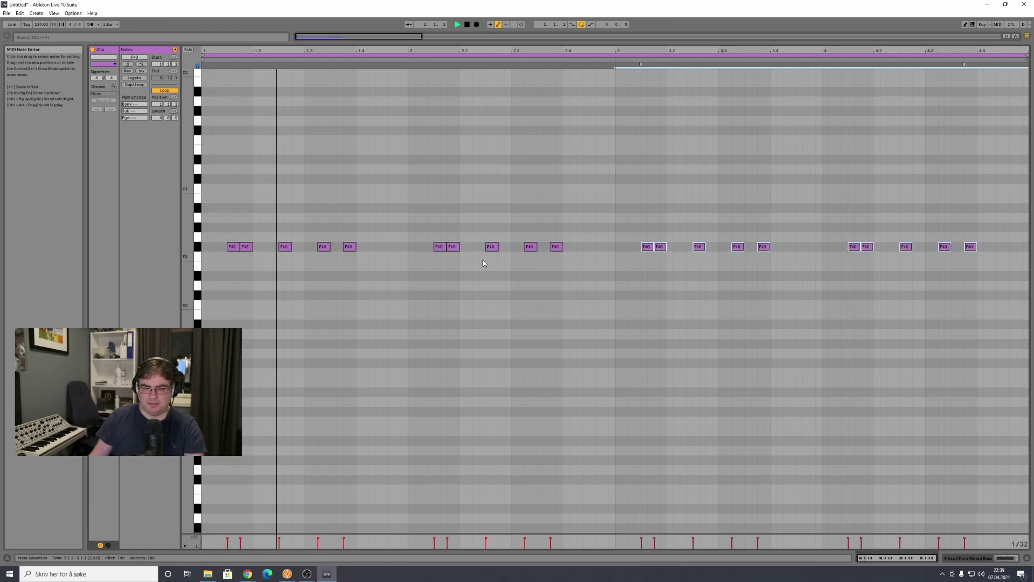
{"action": "left_click", "coordinate": [759, 344]}
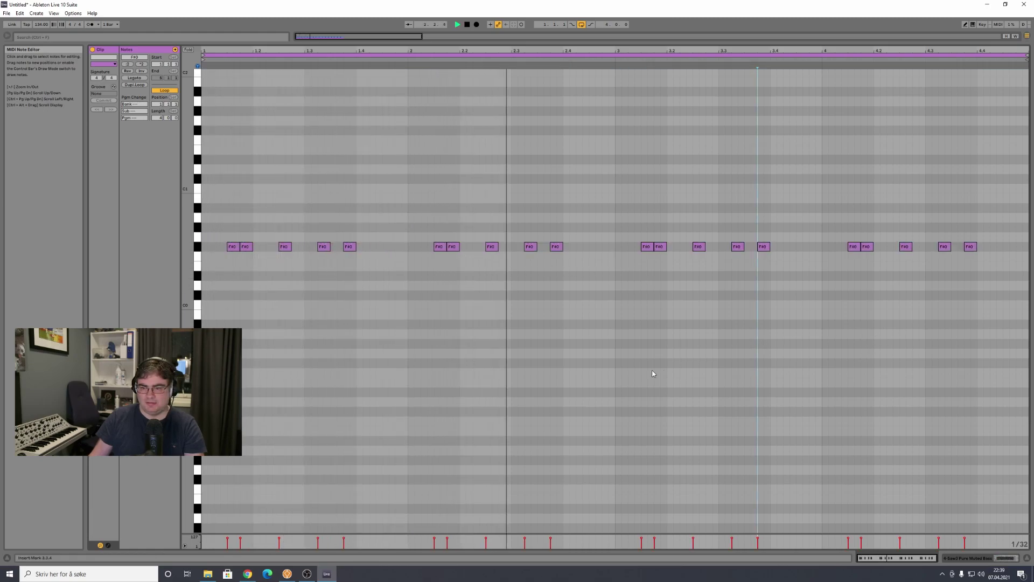
{"action": "scroll", "coordinate": [639, 395], "scroll_direction": "up", "scroll_amount": 2}
{"action": "scroll", "coordinate": [638, 395], "scroll_direction": "down", "scroll_amount": 2}
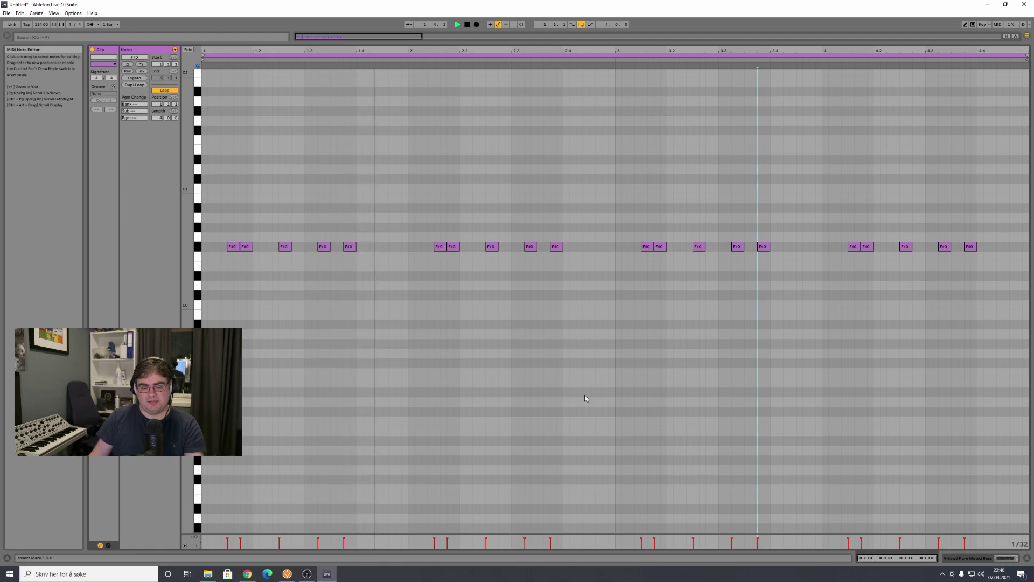
{"action": "scroll", "coordinate": [468, 392], "scroll_direction": "up", "scroll_amount": 1}
{"action": "scroll", "coordinate": [467, 392], "scroll_direction": "up", "scroll_amount": 2}
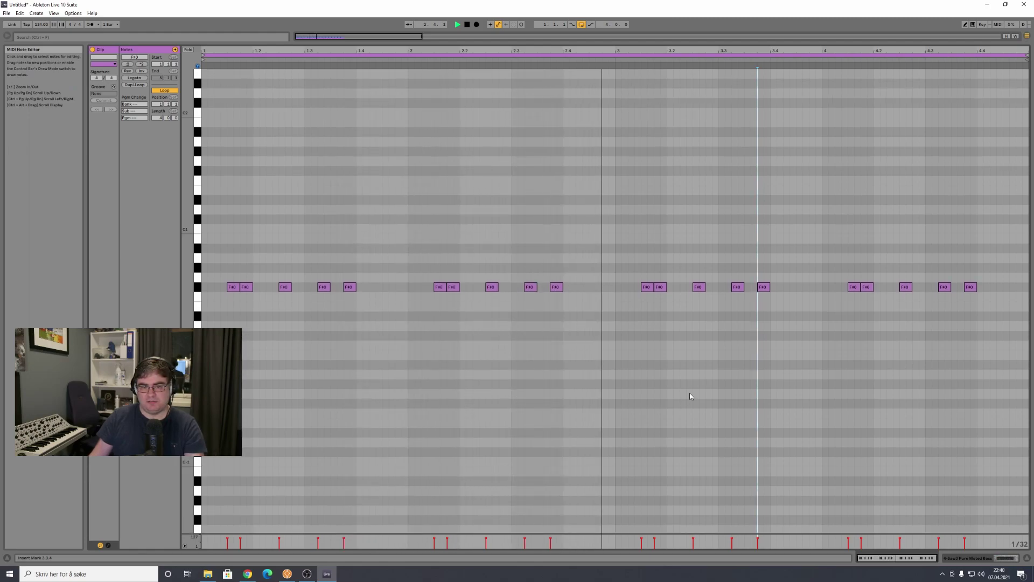
{"action": "key", "text": "space"}
- Copy the F#0 note at 1.1.3 up an octave to F#1 at 1.1.2 and play the bassline
{"action": "left_click", "coordinate": [233, 288]}
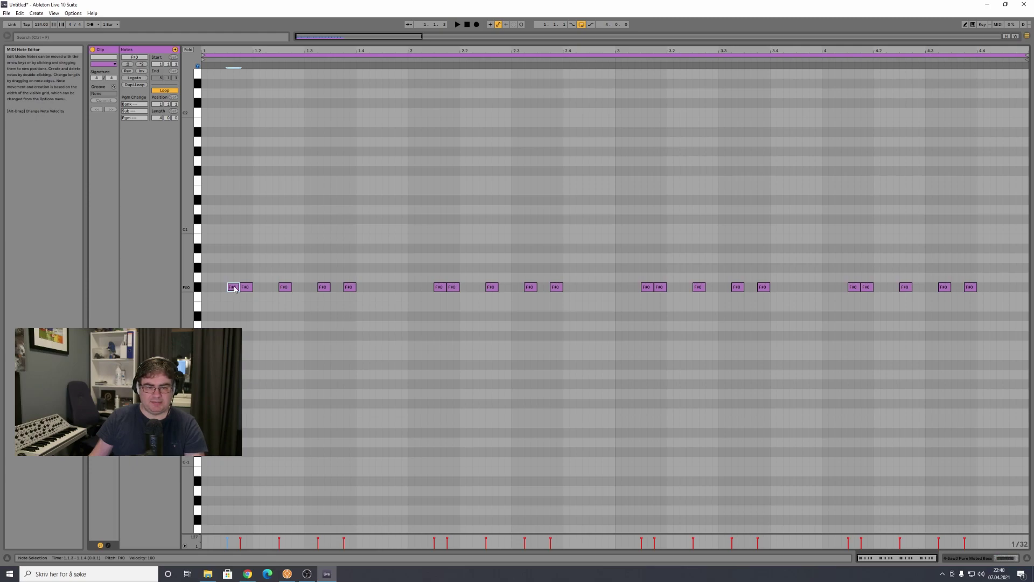
{"action": "left_click_drag", "start_coordinate": [235, 289], "coordinate": [226, 173]}
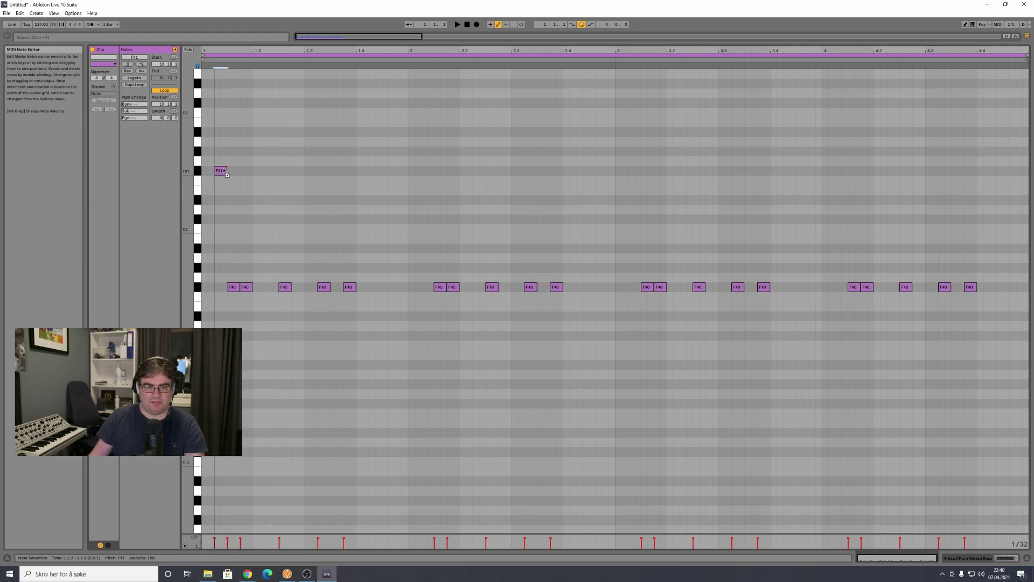
{"action": "key", "text": "space"}
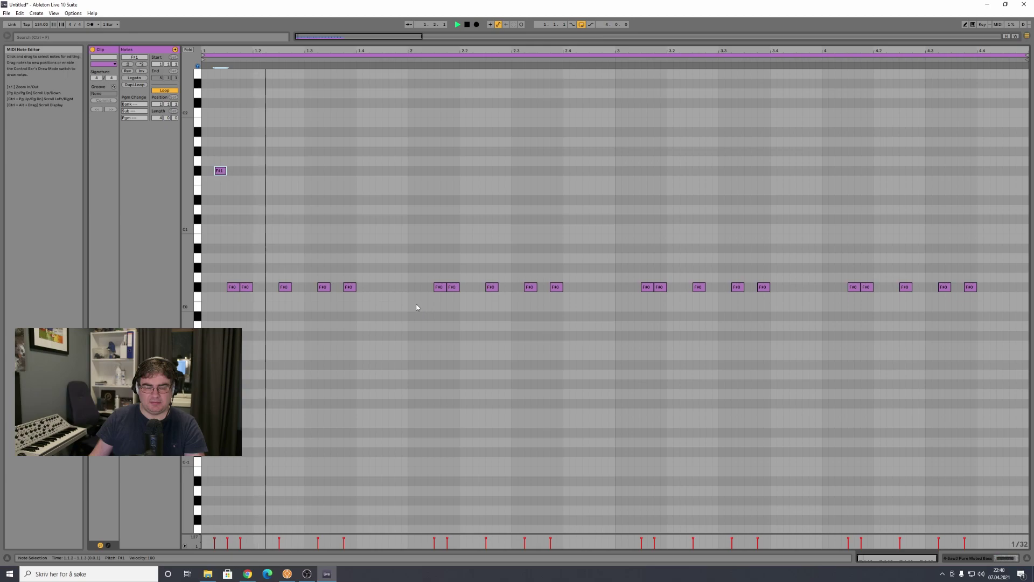
- Move the F#1 note to 1.2.4 and play the bassline to audition it
{"action": "key", "text": "space"}
{"action": "left_click_drag", "start_coordinate": [222, 173], "coordinate": [304, 177]}
{"action": "key", "text": "space"}
{"action": "key", "text": "space"}
{"action": "key", "text": "space"}
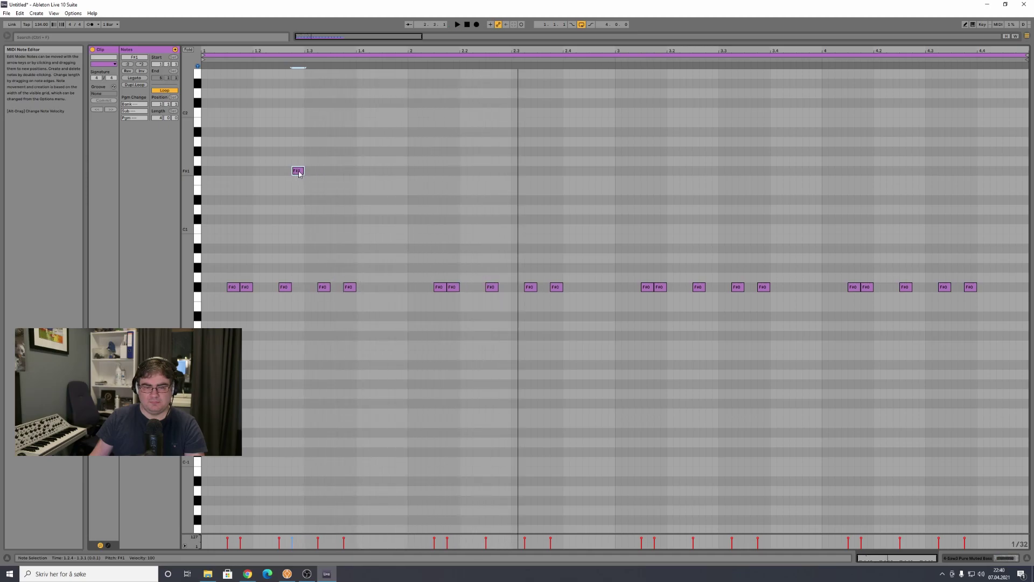
- Copy the F#1 note from 1.2.4 to 1.4.4 and listen to both offbeat notes in the loop
{"action": "left_click_drag", "start_coordinate": [300, 173], "coordinate": [402, 174]}
{"action": "key", "text": "space"}
{"action": "key", "text": "space"}
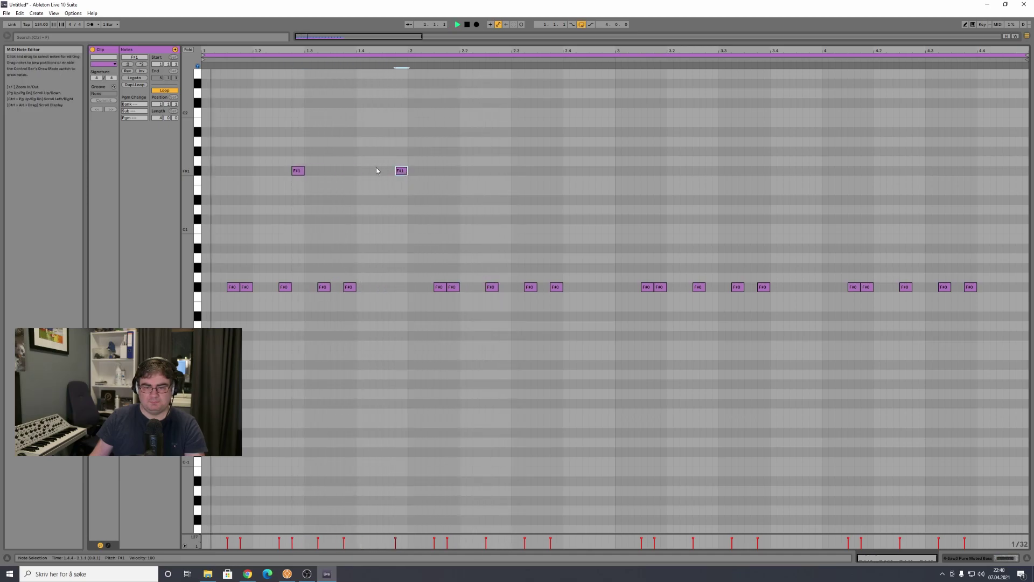
{"action": "left_click_drag", "start_coordinate": [277, 158], "coordinate": [440, 183]}
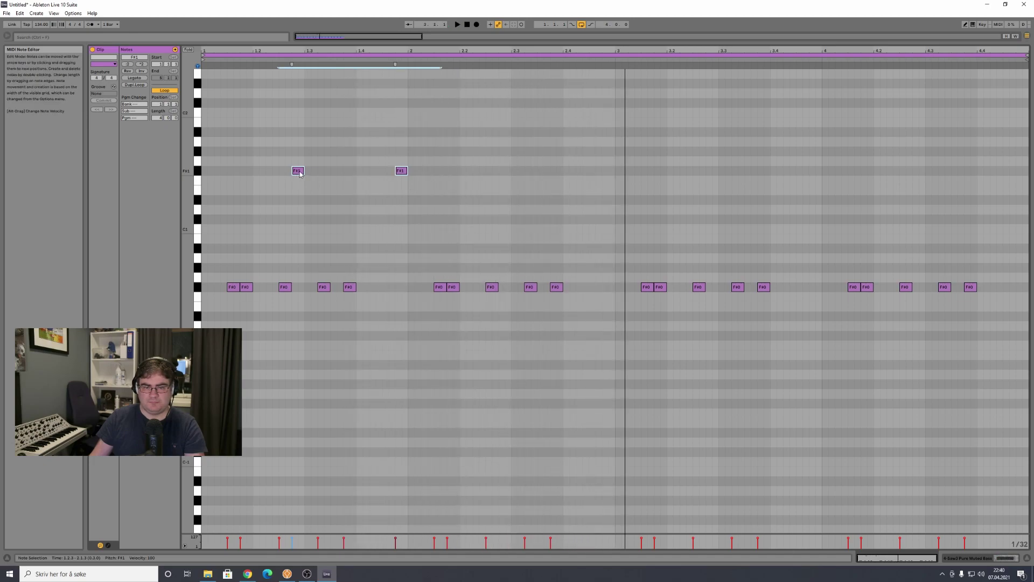
{"action": "key", "text": "space"}
- Duplicate the two F#1 notes of bar 1 into bar 2, and the resulting two-bar F#1 pattern into bars 3 and 4
{"action": "left_click", "coordinate": [428, 203]}
{"action": "left_click", "coordinate": [403, 196]}
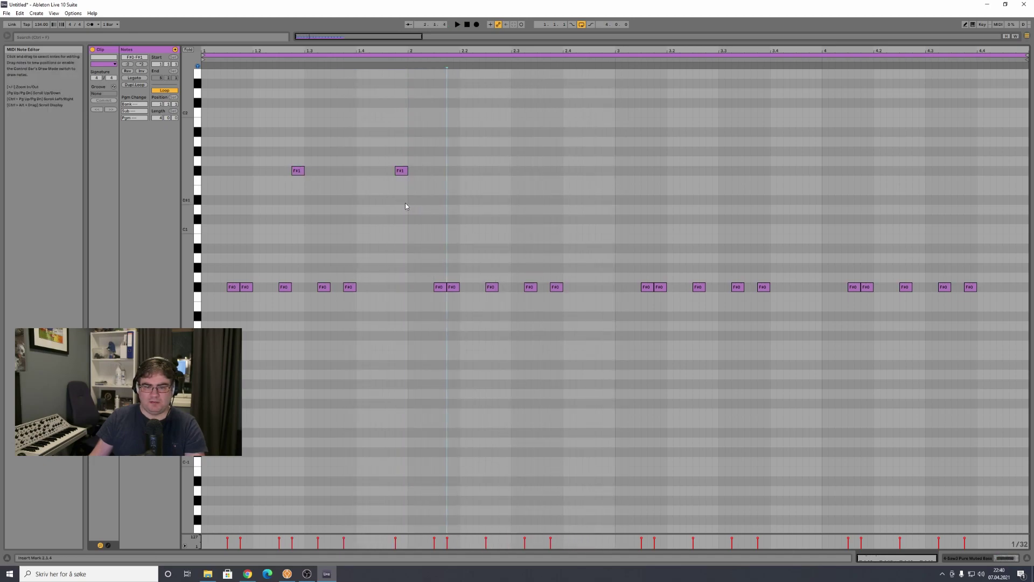
{"action": "left_click_drag", "start_coordinate": [405, 203], "coordinate": [204, 166]}
{"action": "key", "text": "ctrl+d"}
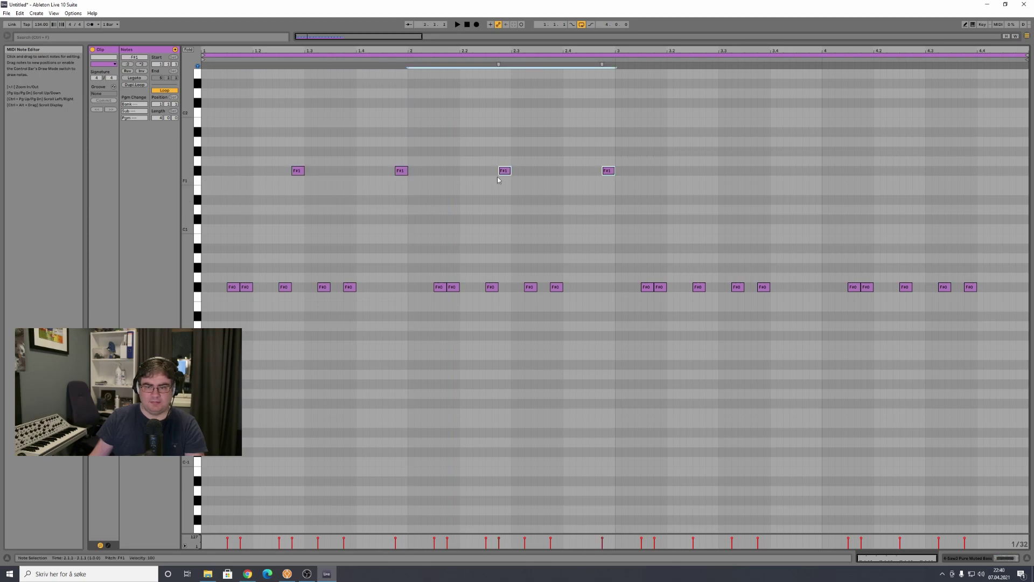
{"action": "key", "text": "space"}
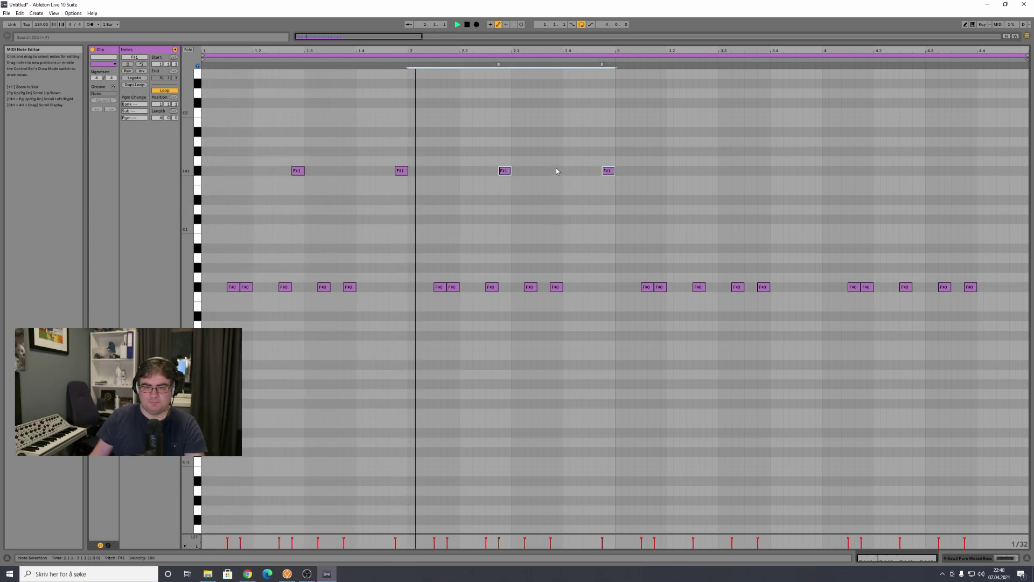
{"action": "left_click_drag", "start_coordinate": [612, 234], "coordinate": [204, 157]}
{"action": "key", "text": "ctrl+d"}
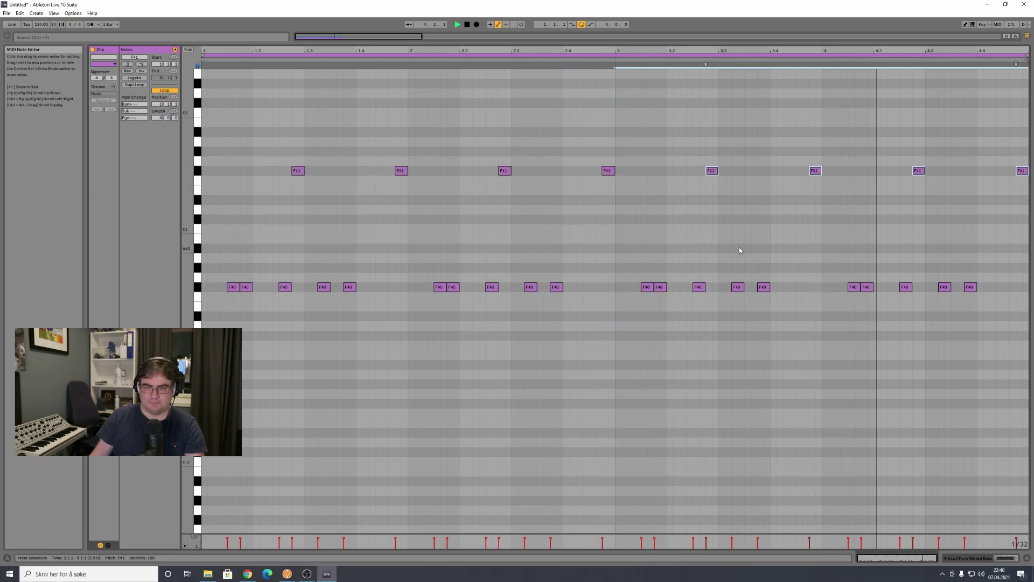
- Show the bass track's Analog device and raise its Filter 1 cutoff frequency to about 181 while the loop plays
{"action": "left_click", "coordinate": [984, 560]}
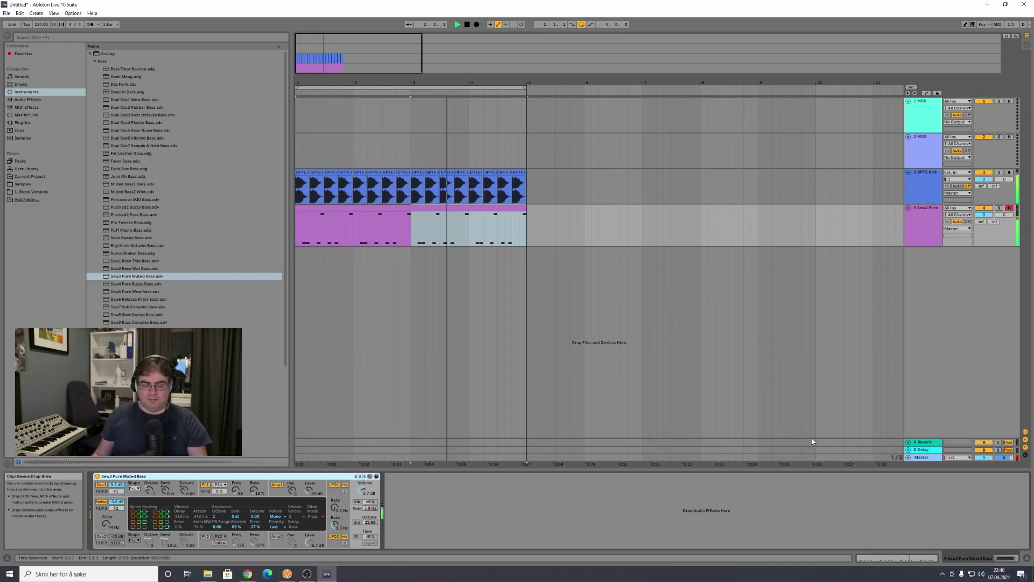
{"action": "left_click", "coordinate": [912, 228]}
{"action": "key", "text": "space"}
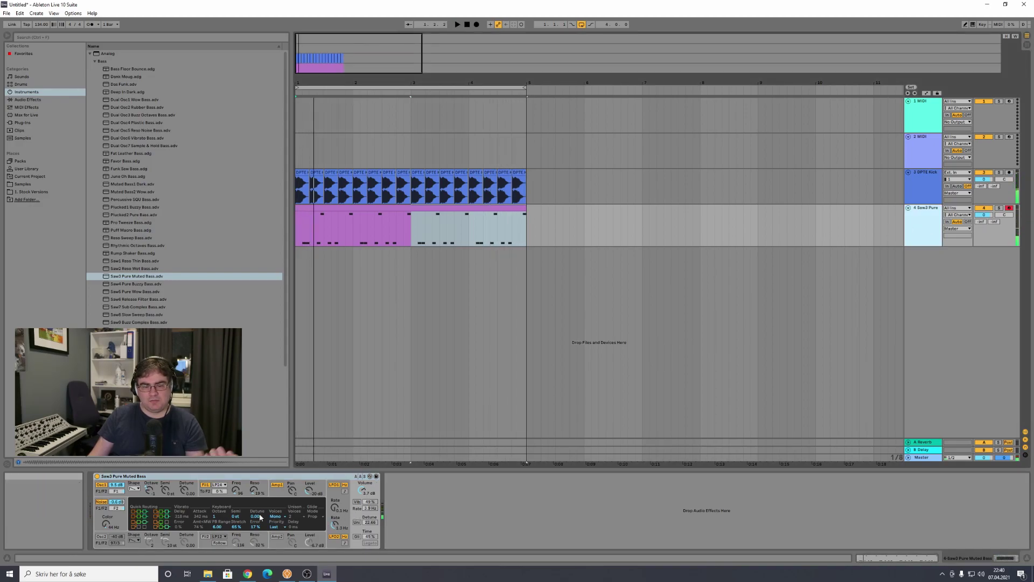
{"action": "left_click", "coordinate": [171, 478]}
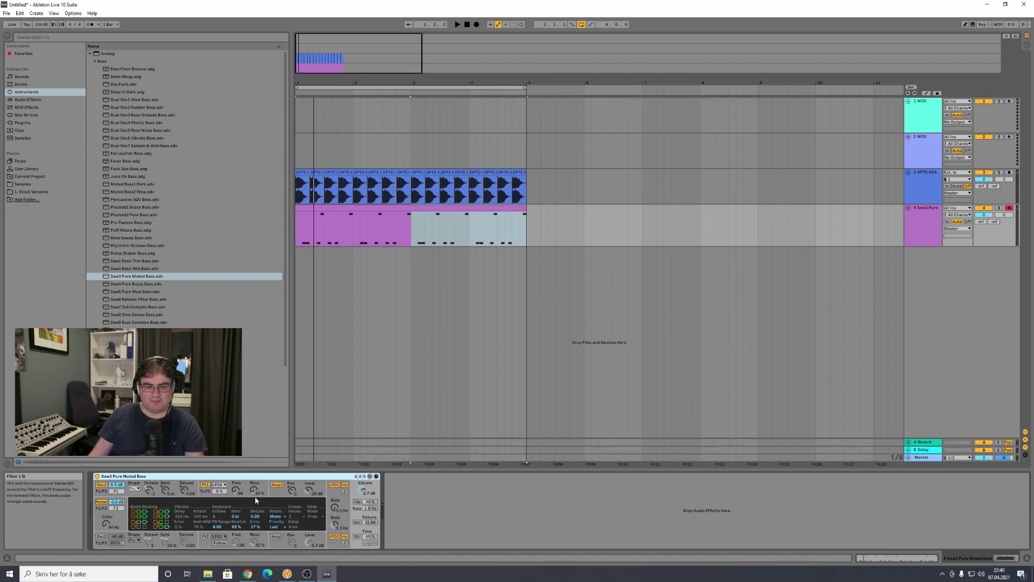
{"action": "key", "text": "space"}
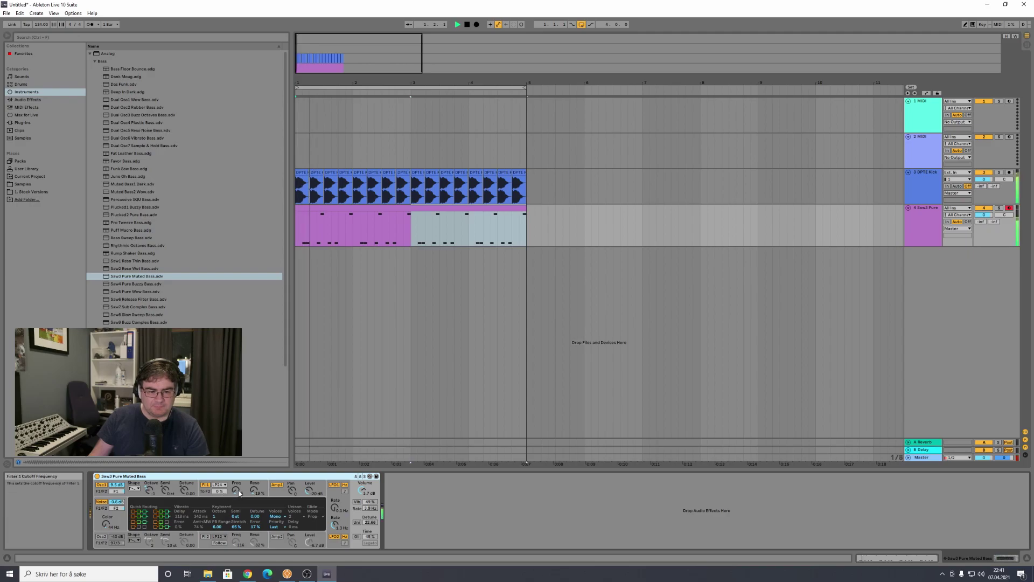
{"action": "mouse_move", "coordinate": [235, 489]}
{"action": "left_mouse_down"}
{"action": "mouse_move", "coordinate": [236, 518]}
{"action": "mouse_move", "coordinate": [236, 478]}
{"action": "mouse_move", "coordinate": [236, 492]}
{"action": "left_mouse_up"}
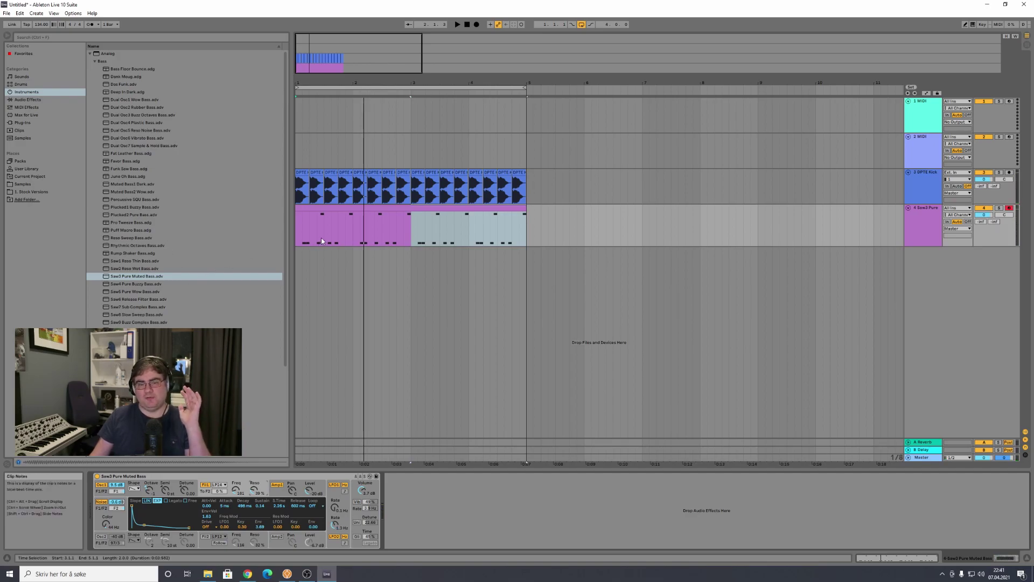
- Look through the Plug-Ins, Instruments and Max for Live categories in the browser
{"action": "left_click", "coordinate": [32, 124]}
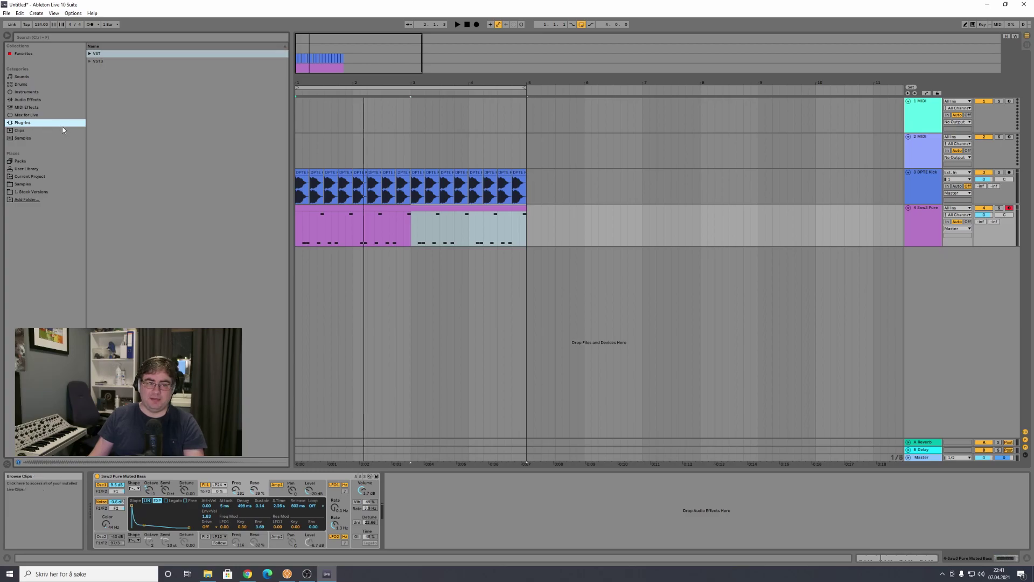
{"action": "left_click", "coordinate": [22, 93]}
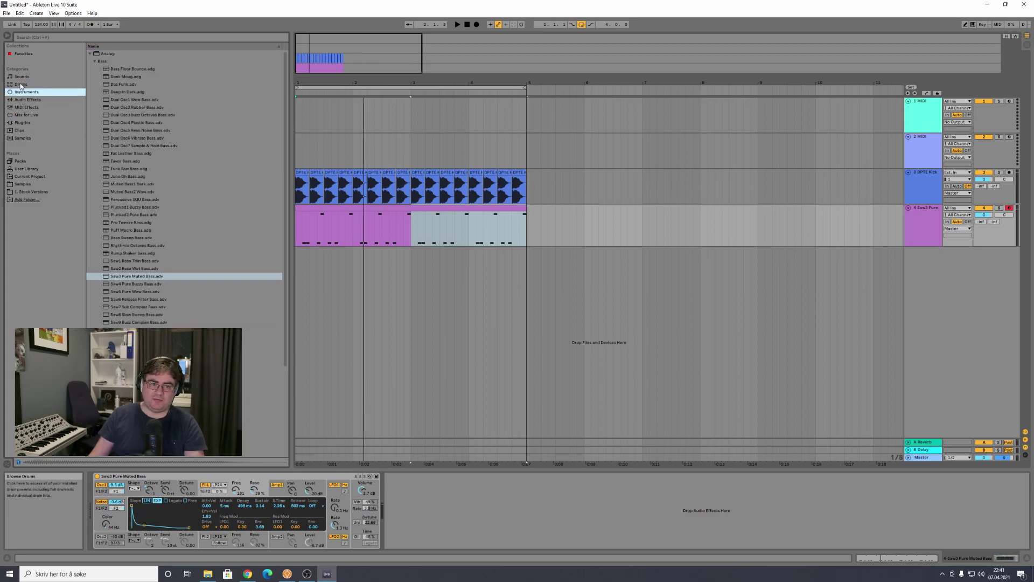
{"action": "left_click", "coordinate": [26, 116]}
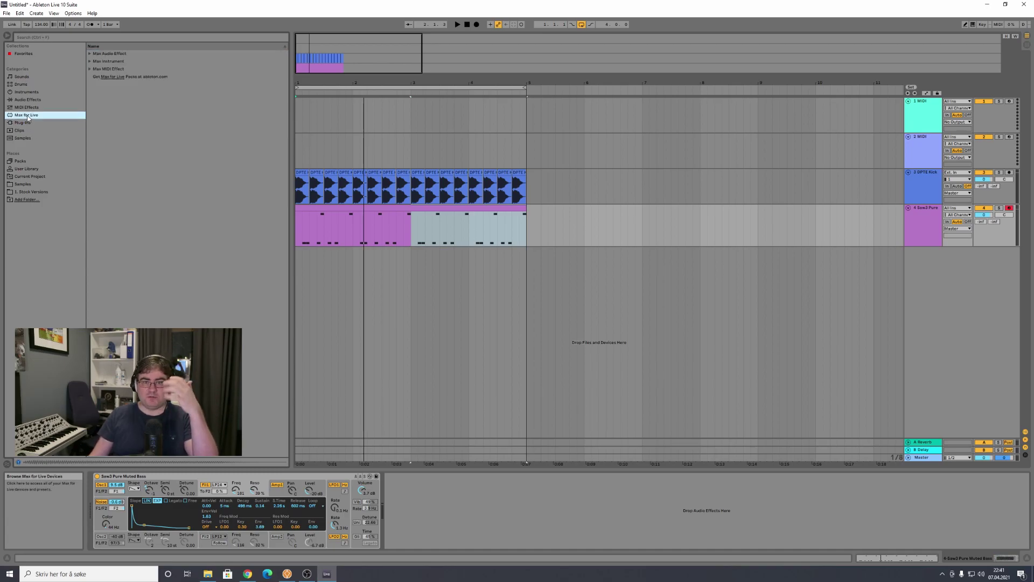
- Add the Delay audio effect after the bass instrument, enable its Ping Pong mode and play the loop
{"action": "left_click", "coordinate": [23, 100]}
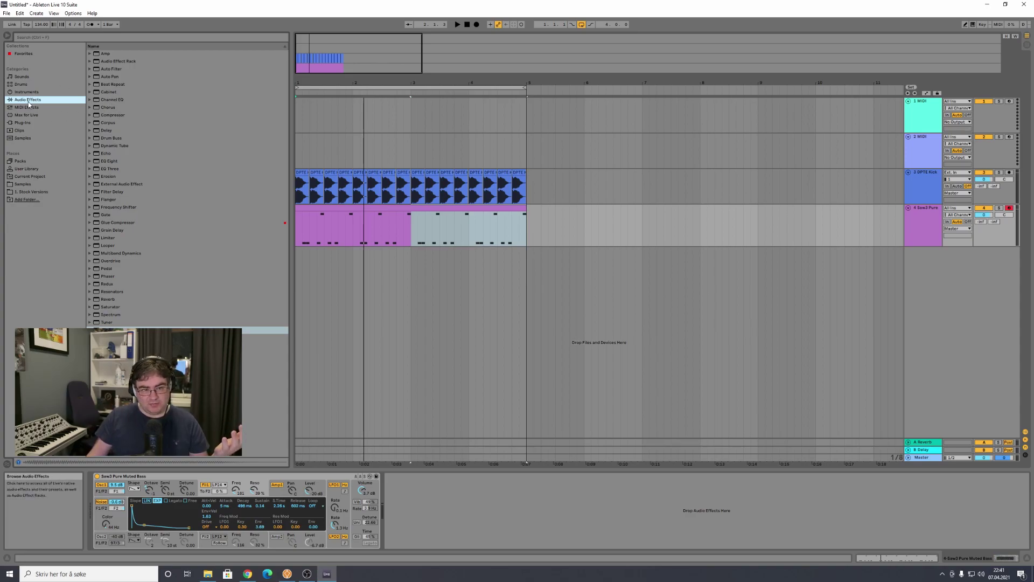
{"action": "left_click", "coordinate": [107, 222]}
{"action": "left_click", "coordinate": [105, 170]}
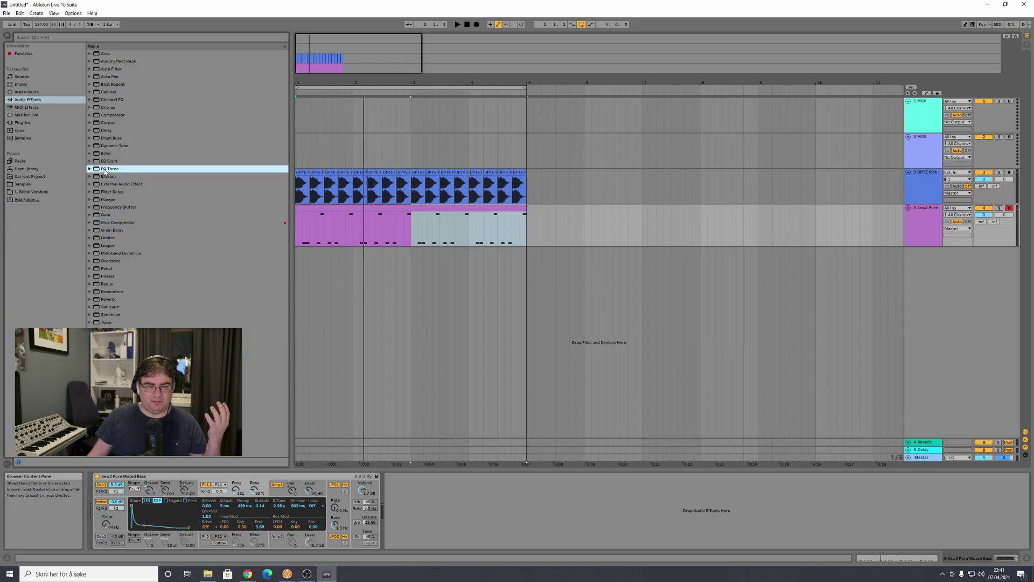
{"action": "left_click", "coordinate": [106, 131]}
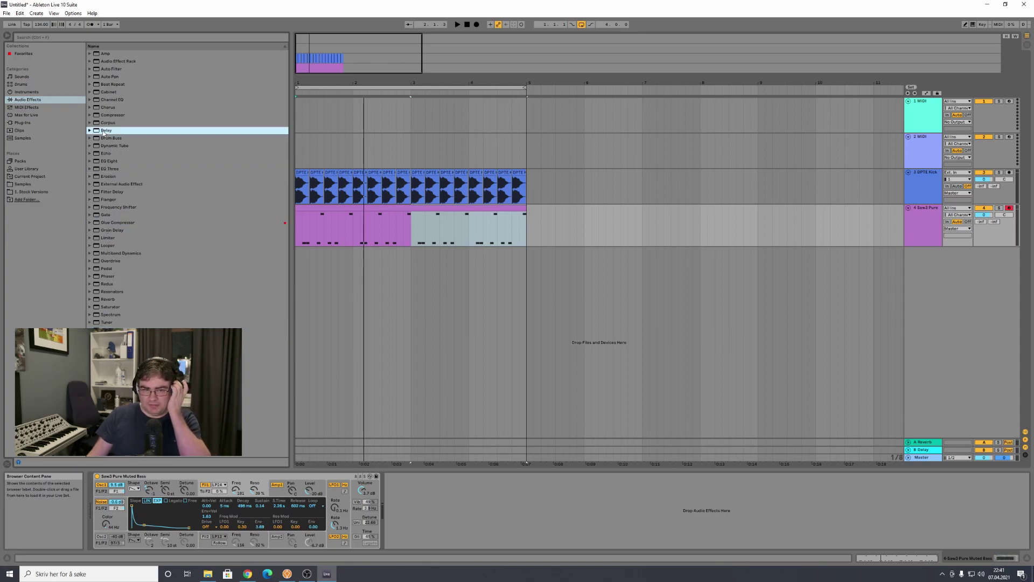
{"action": "left_click_drag", "start_coordinate": [461, 487], "coordinate": [493, 510]}
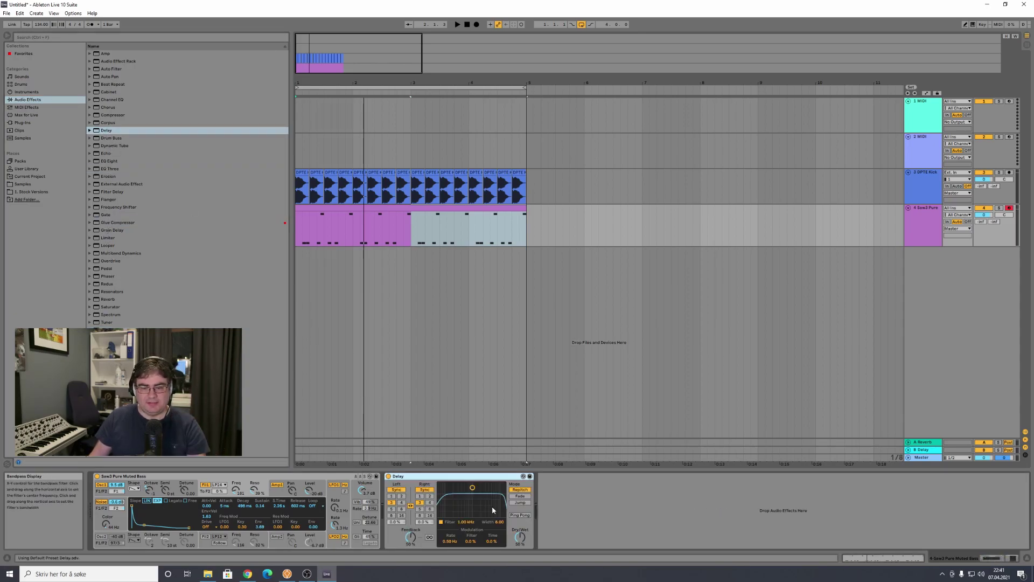
{"action": "left_click", "coordinate": [525, 515]}
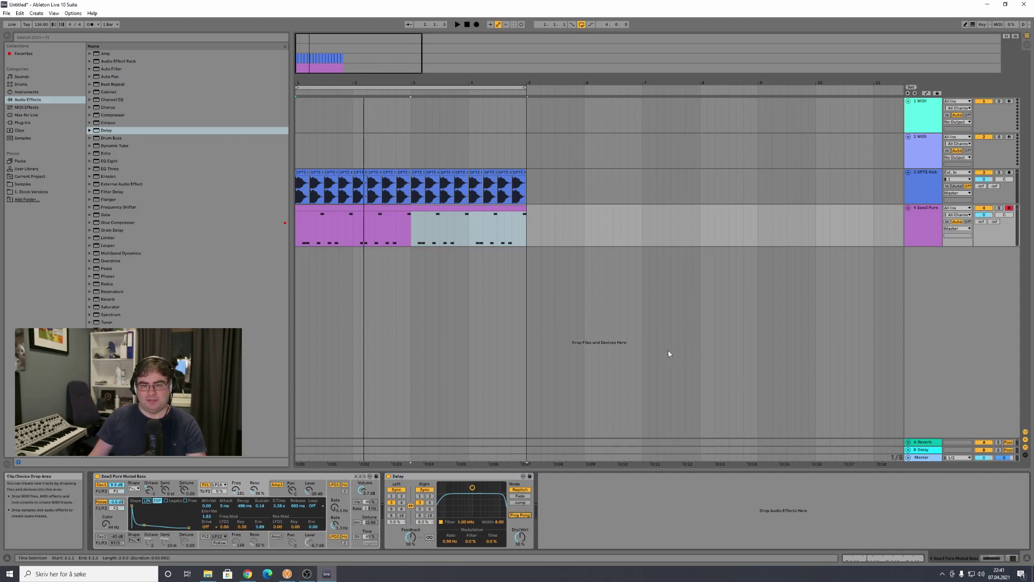
{"action": "key", "text": "space"}
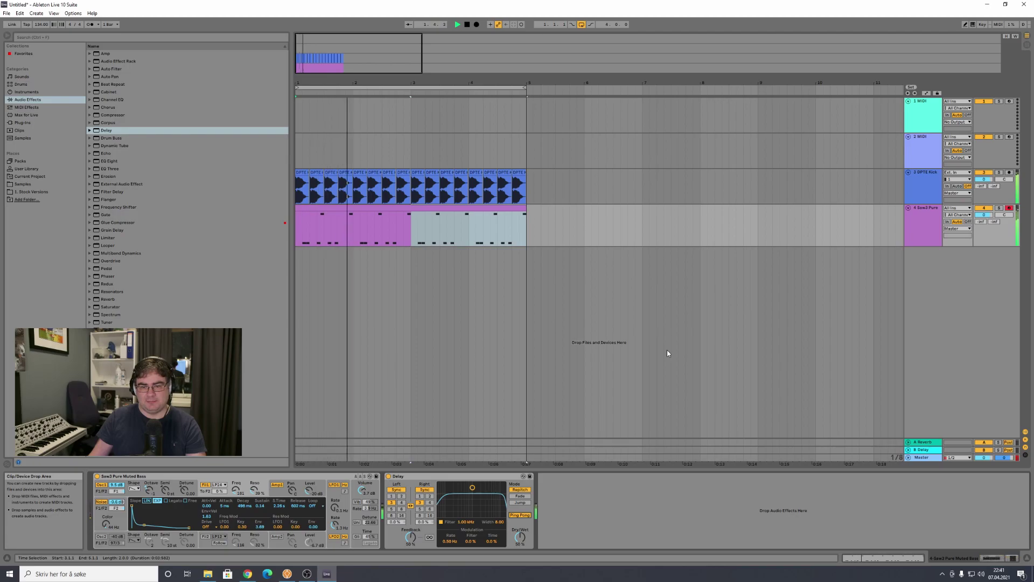